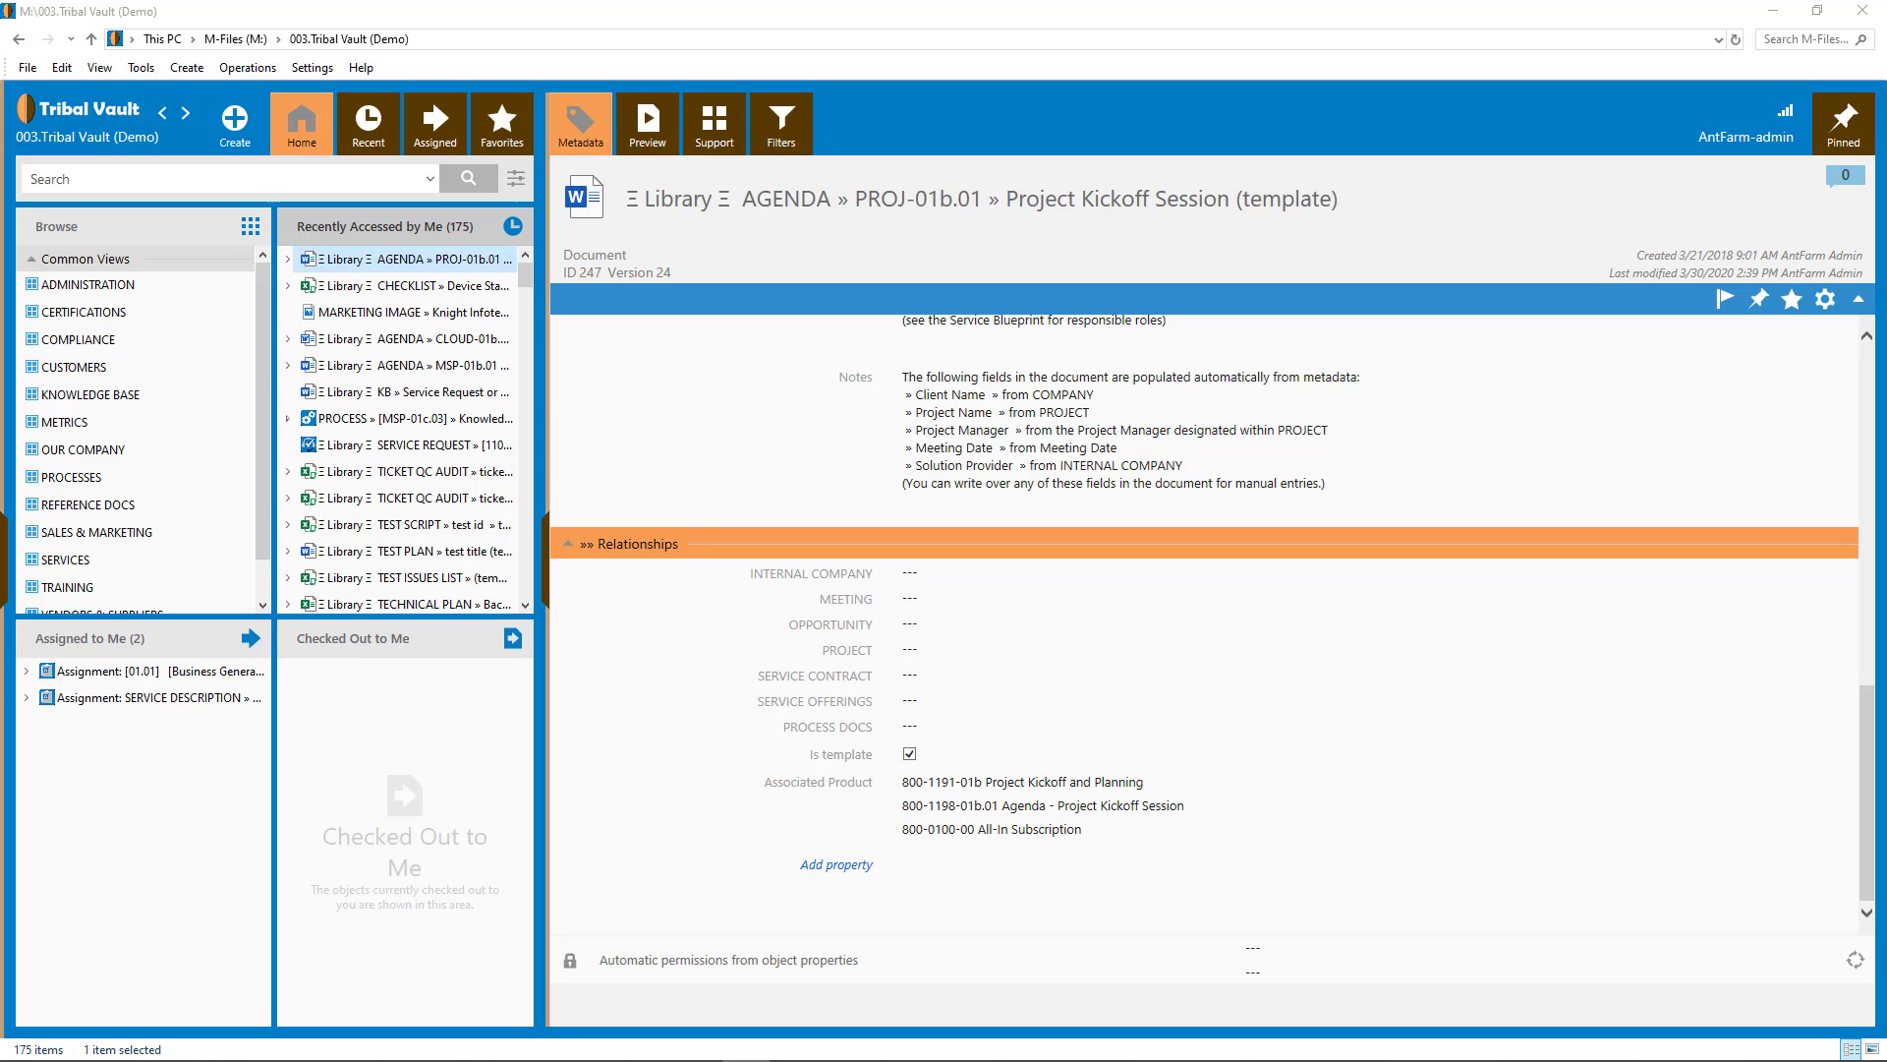
- Create a new vault document by copying the template and set its class to Agenda
drag(438, 678, 371, 735)
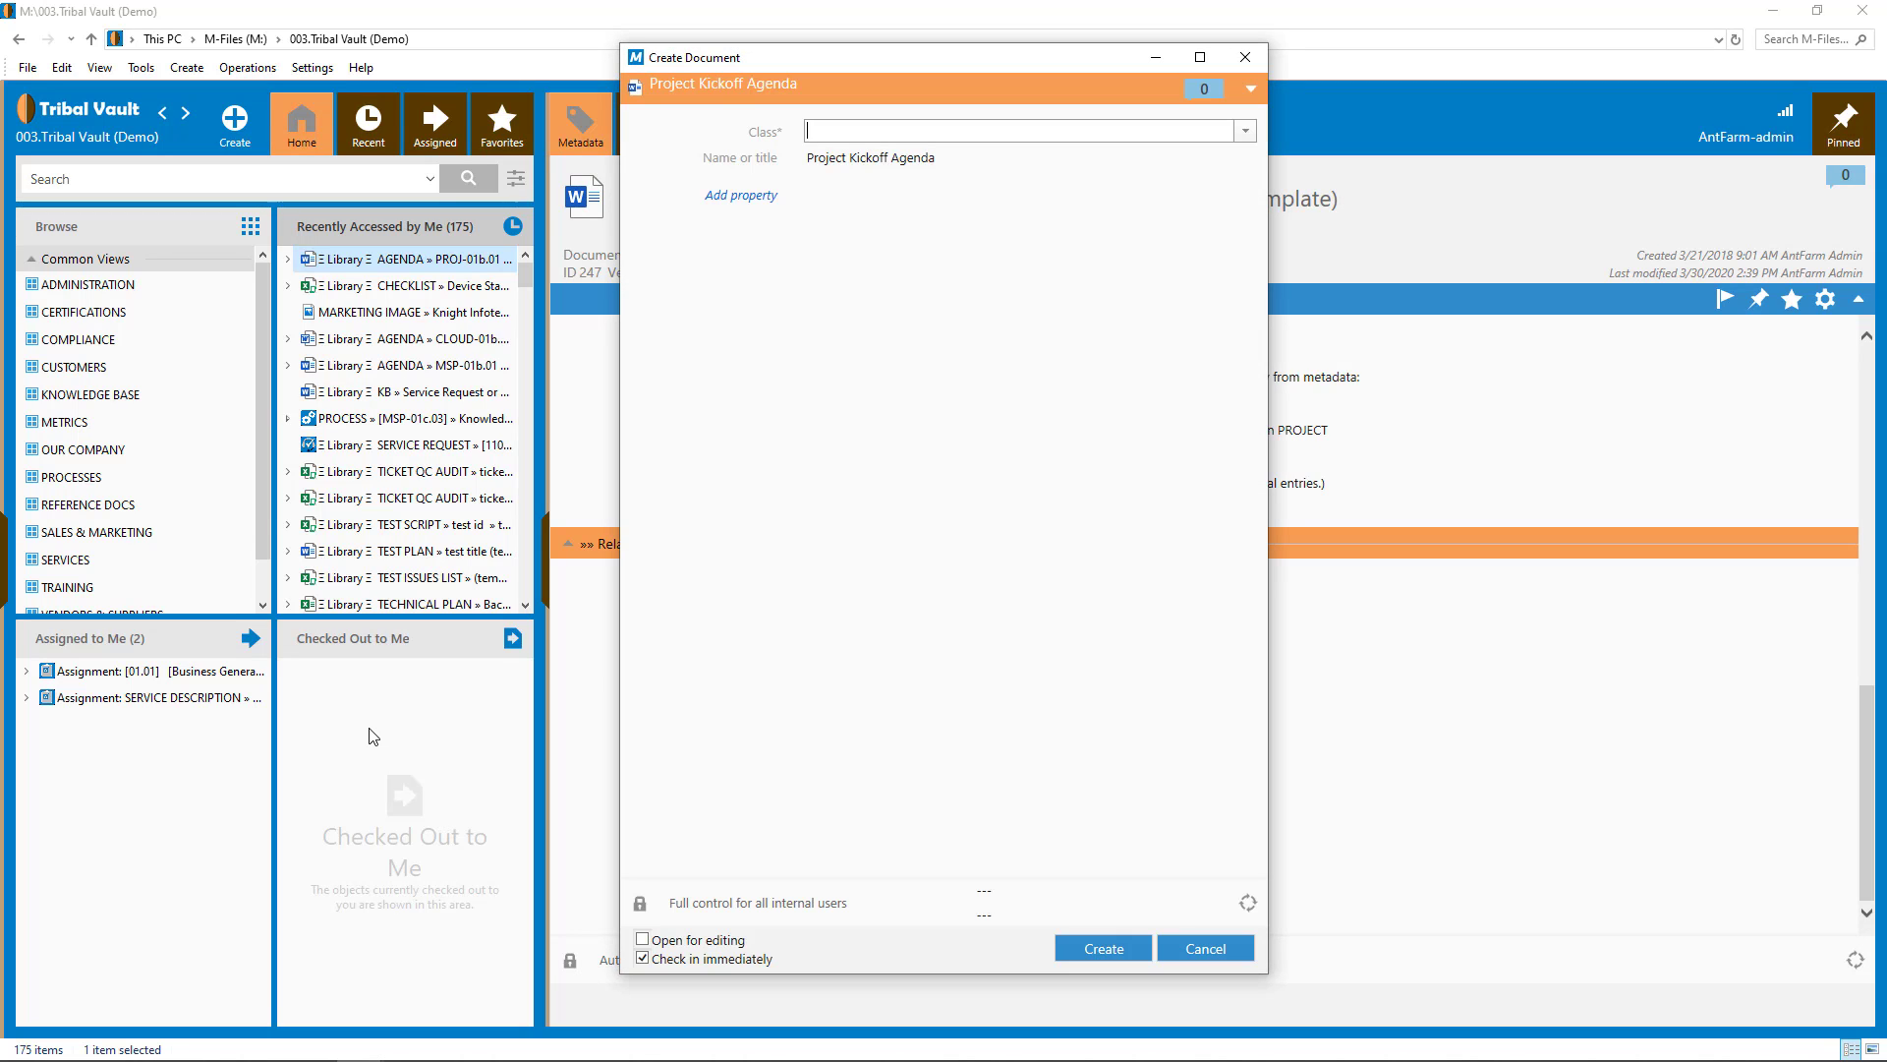
text(agenda)
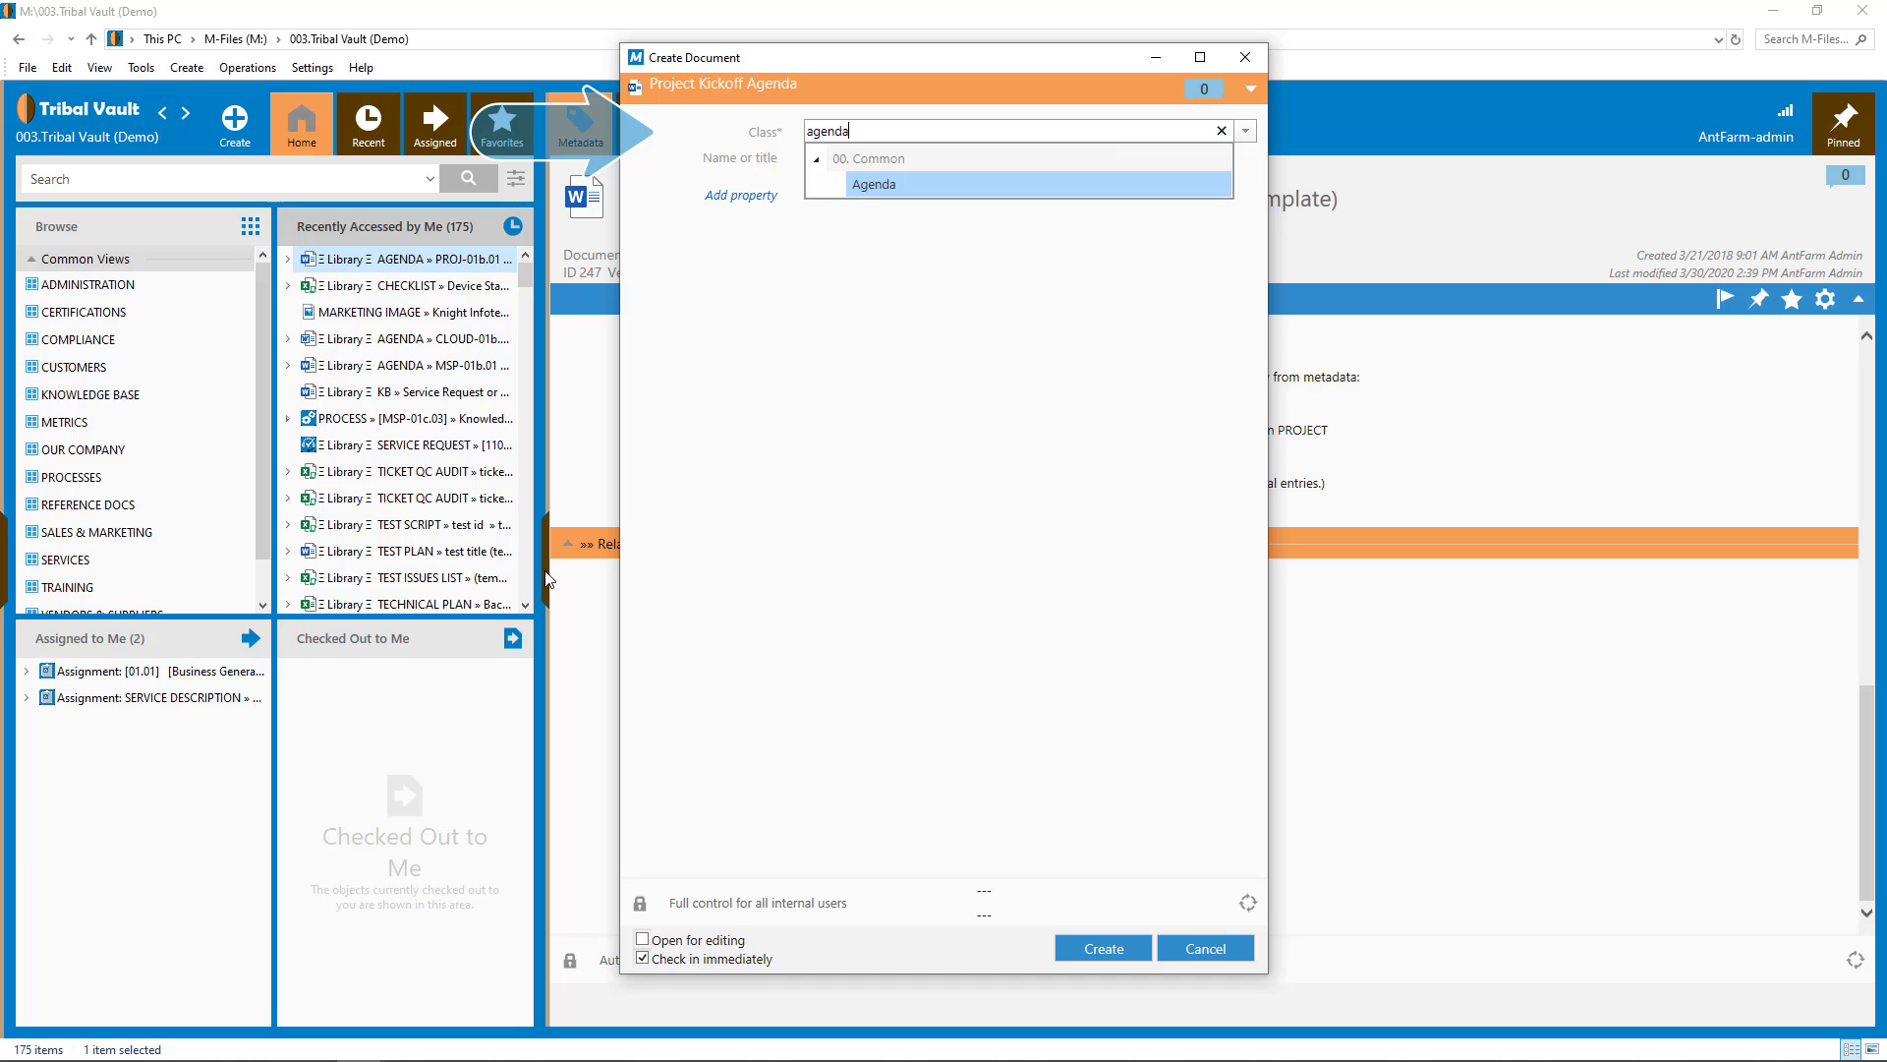
click(870, 185)
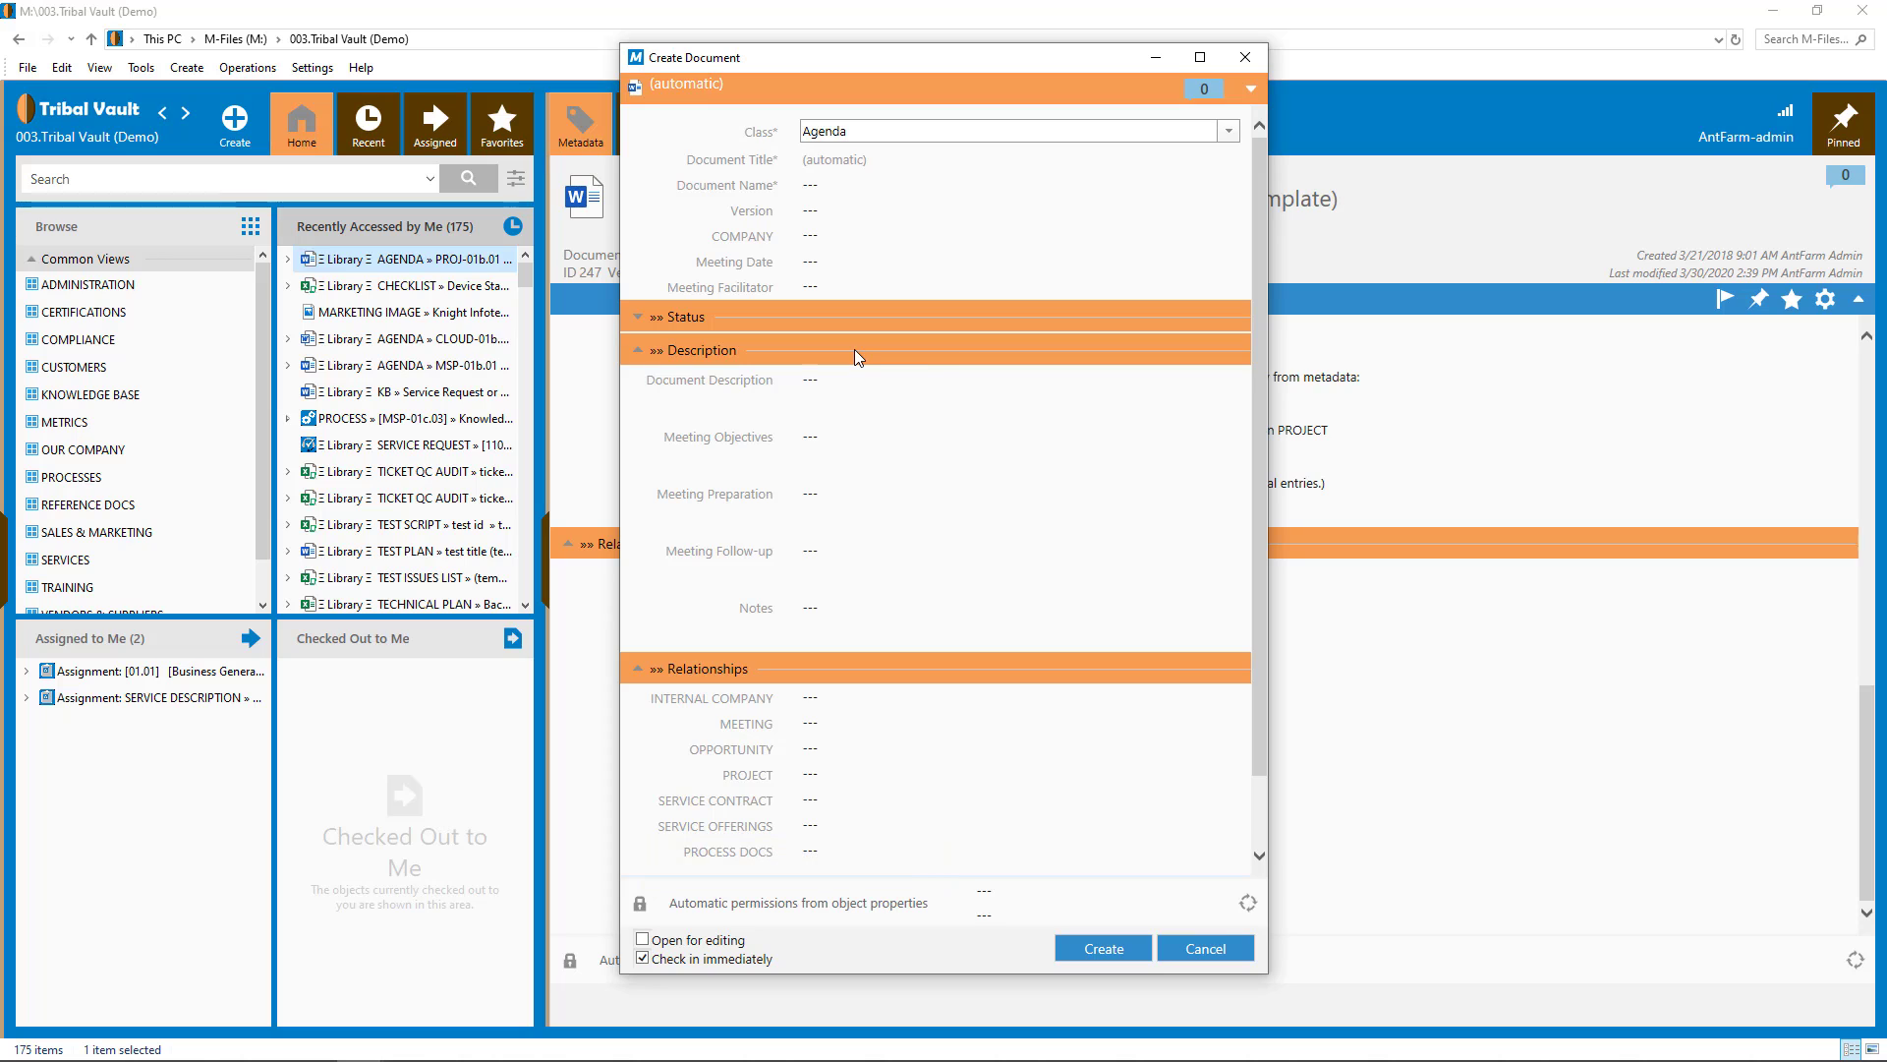
- Add the Is template property, tick it, and enable Open for editing
scroll(854, 350, down, 1)
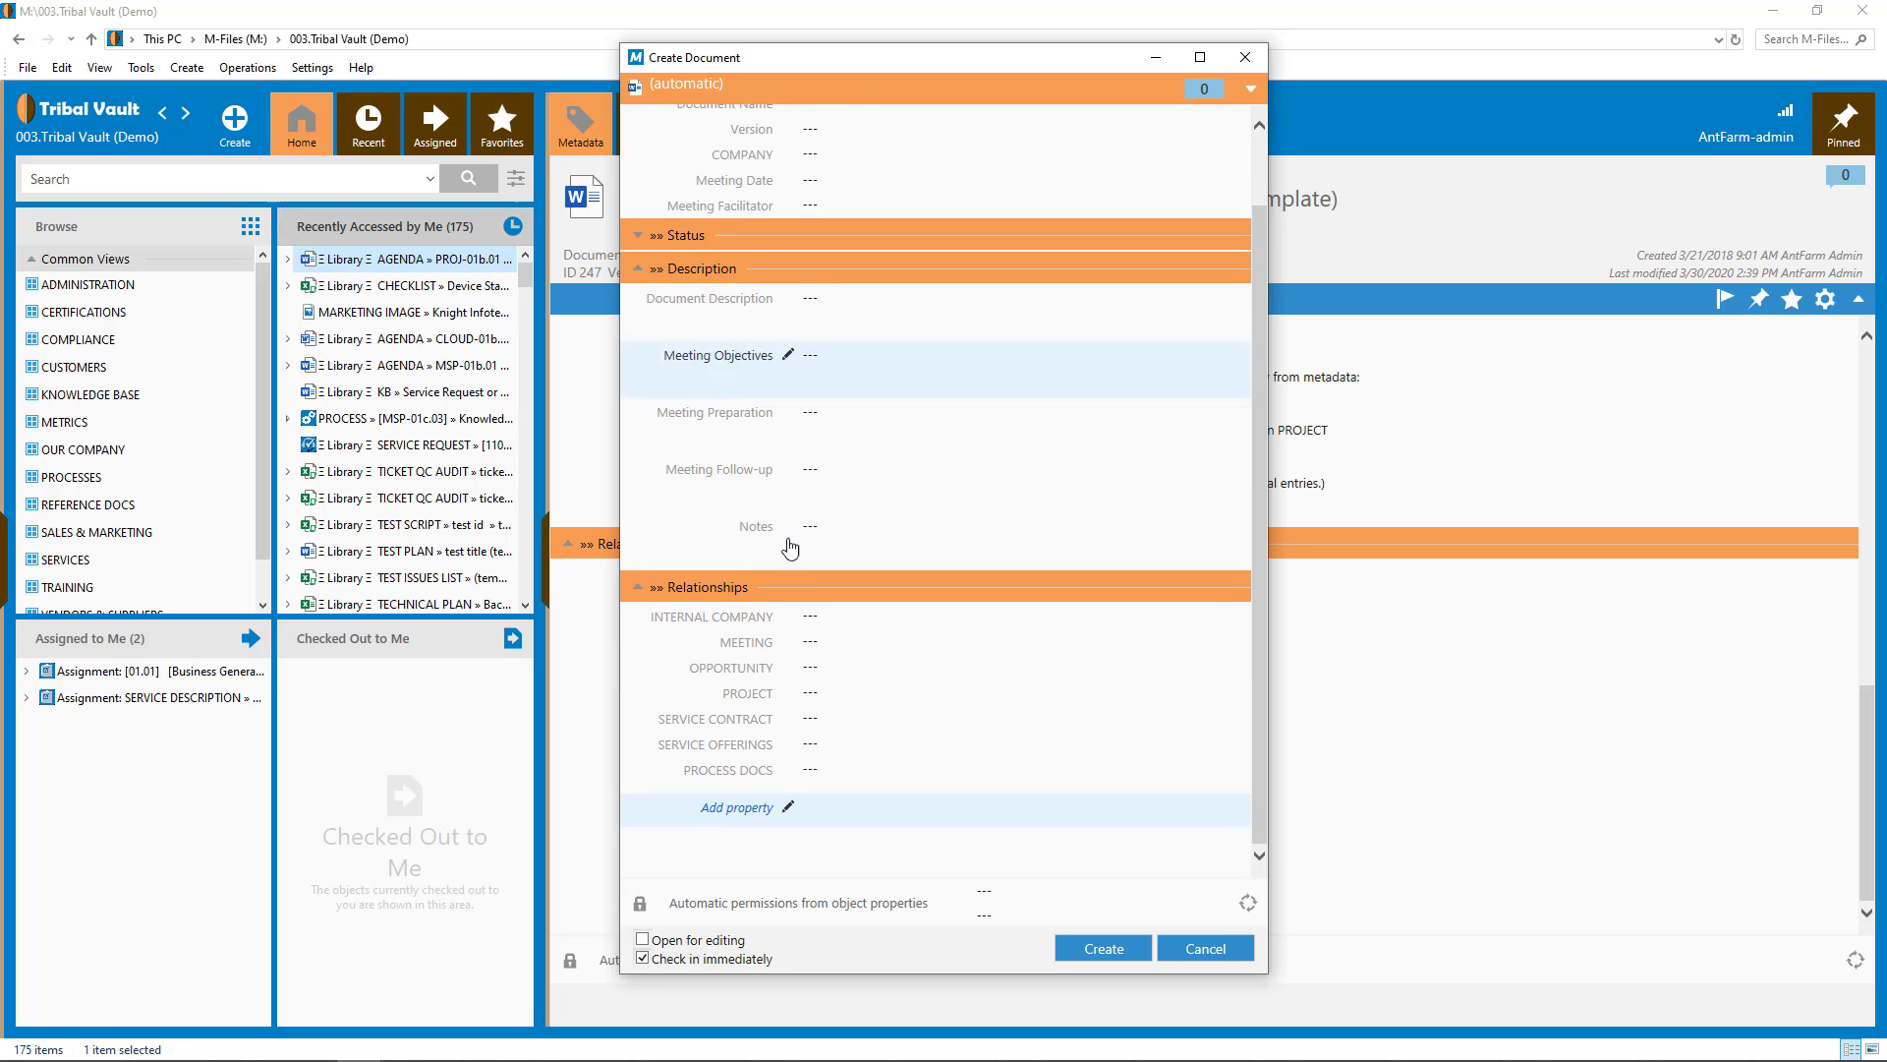
click(718, 809)
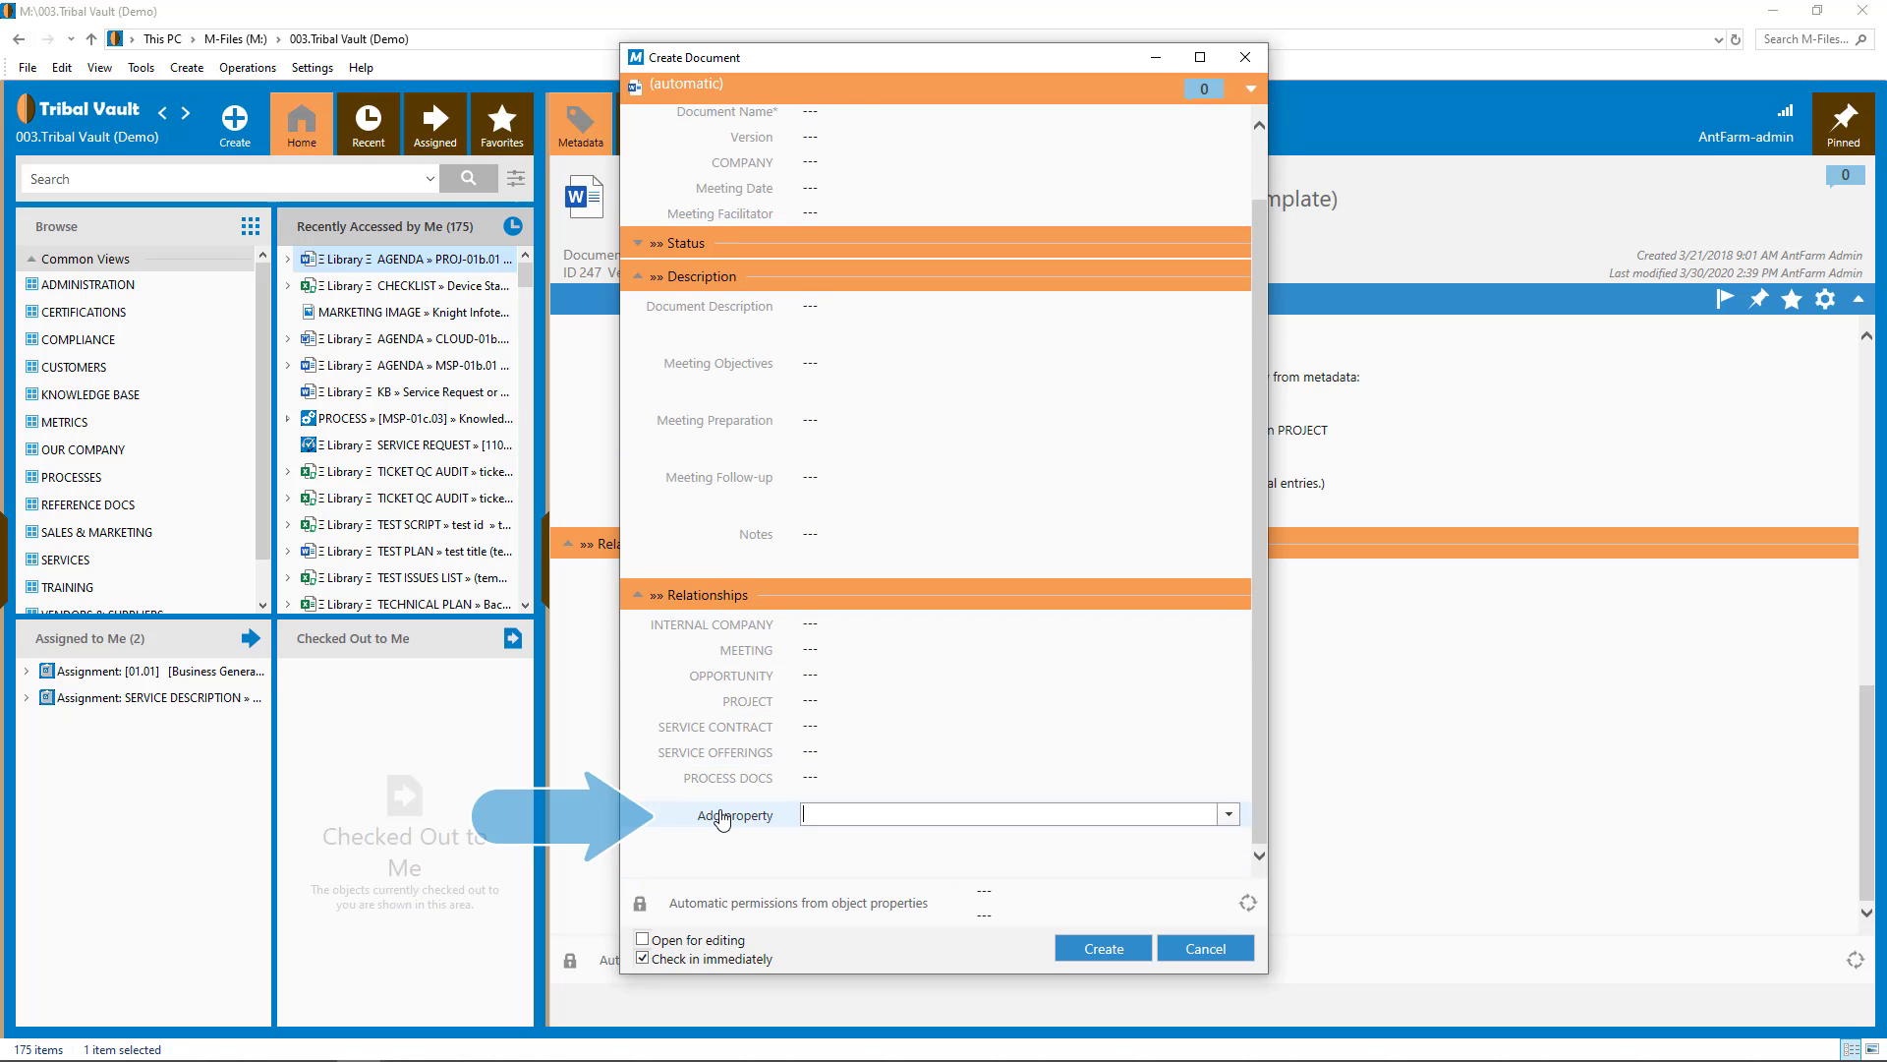
text(is tem)
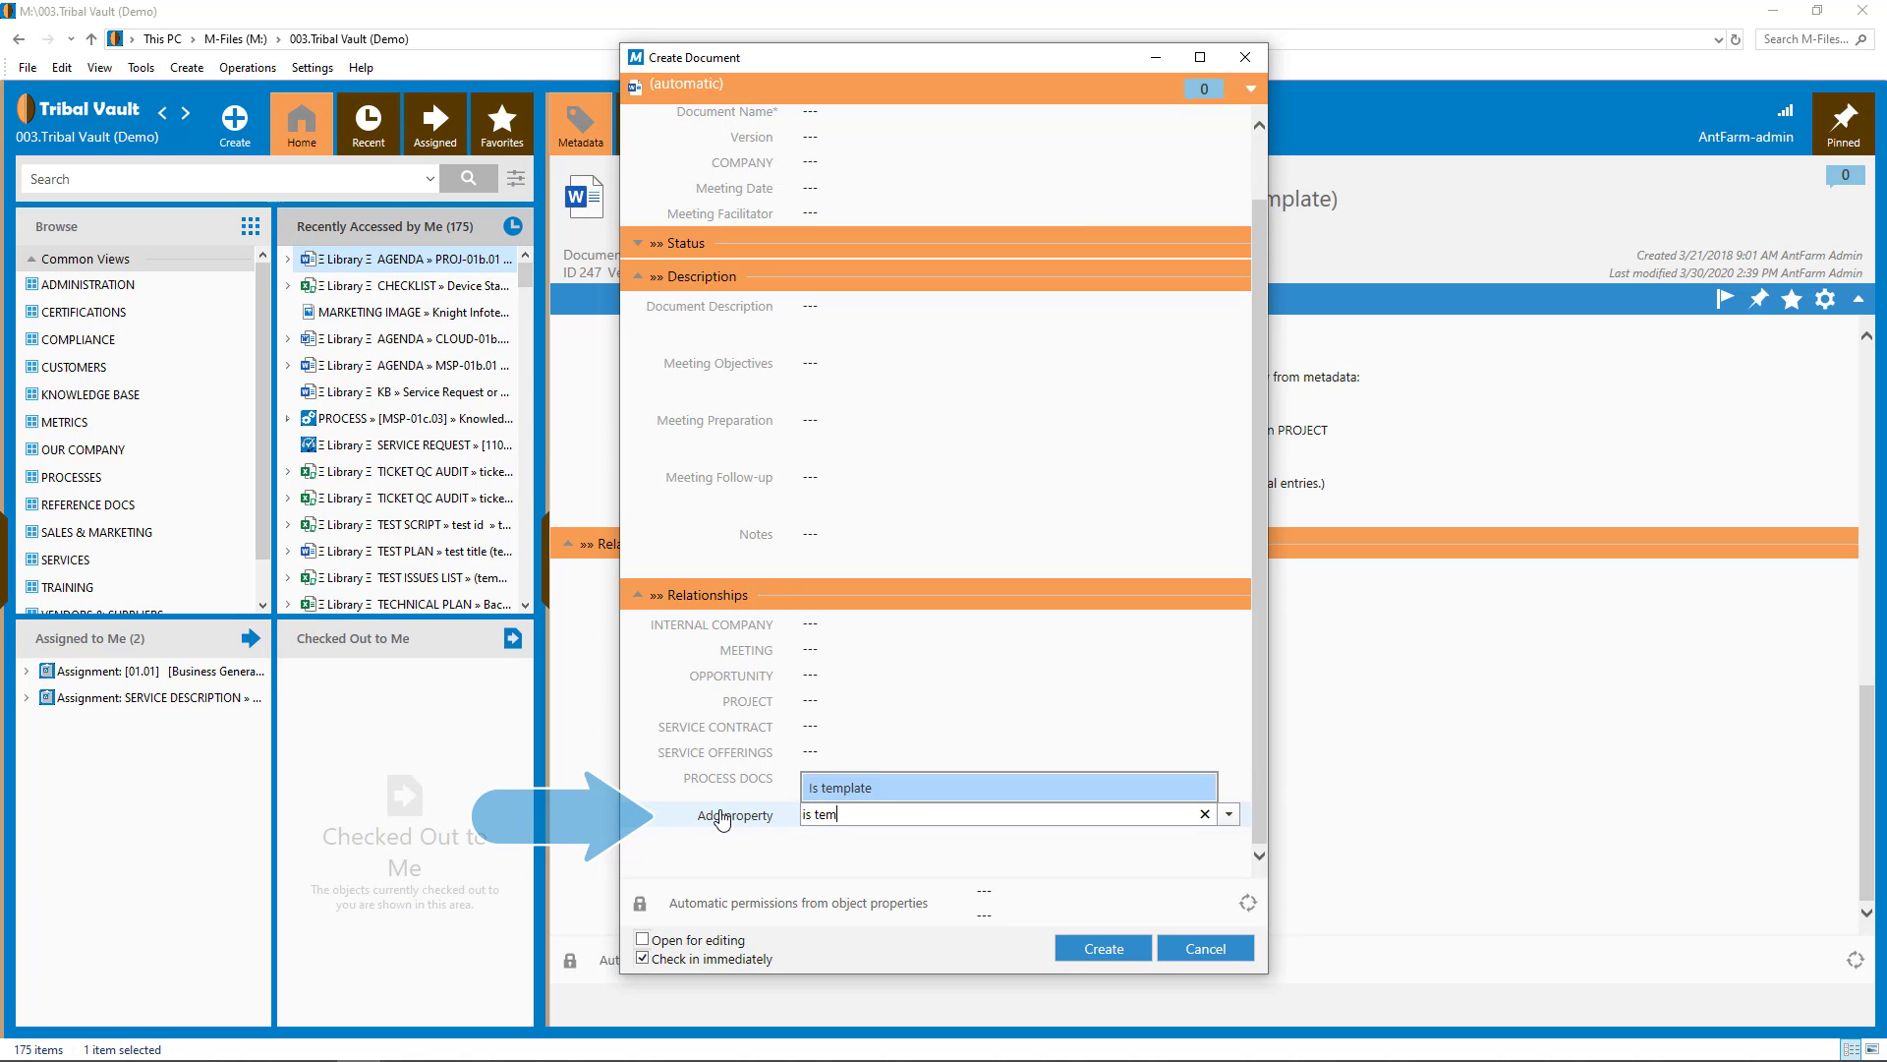
click(824, 797)
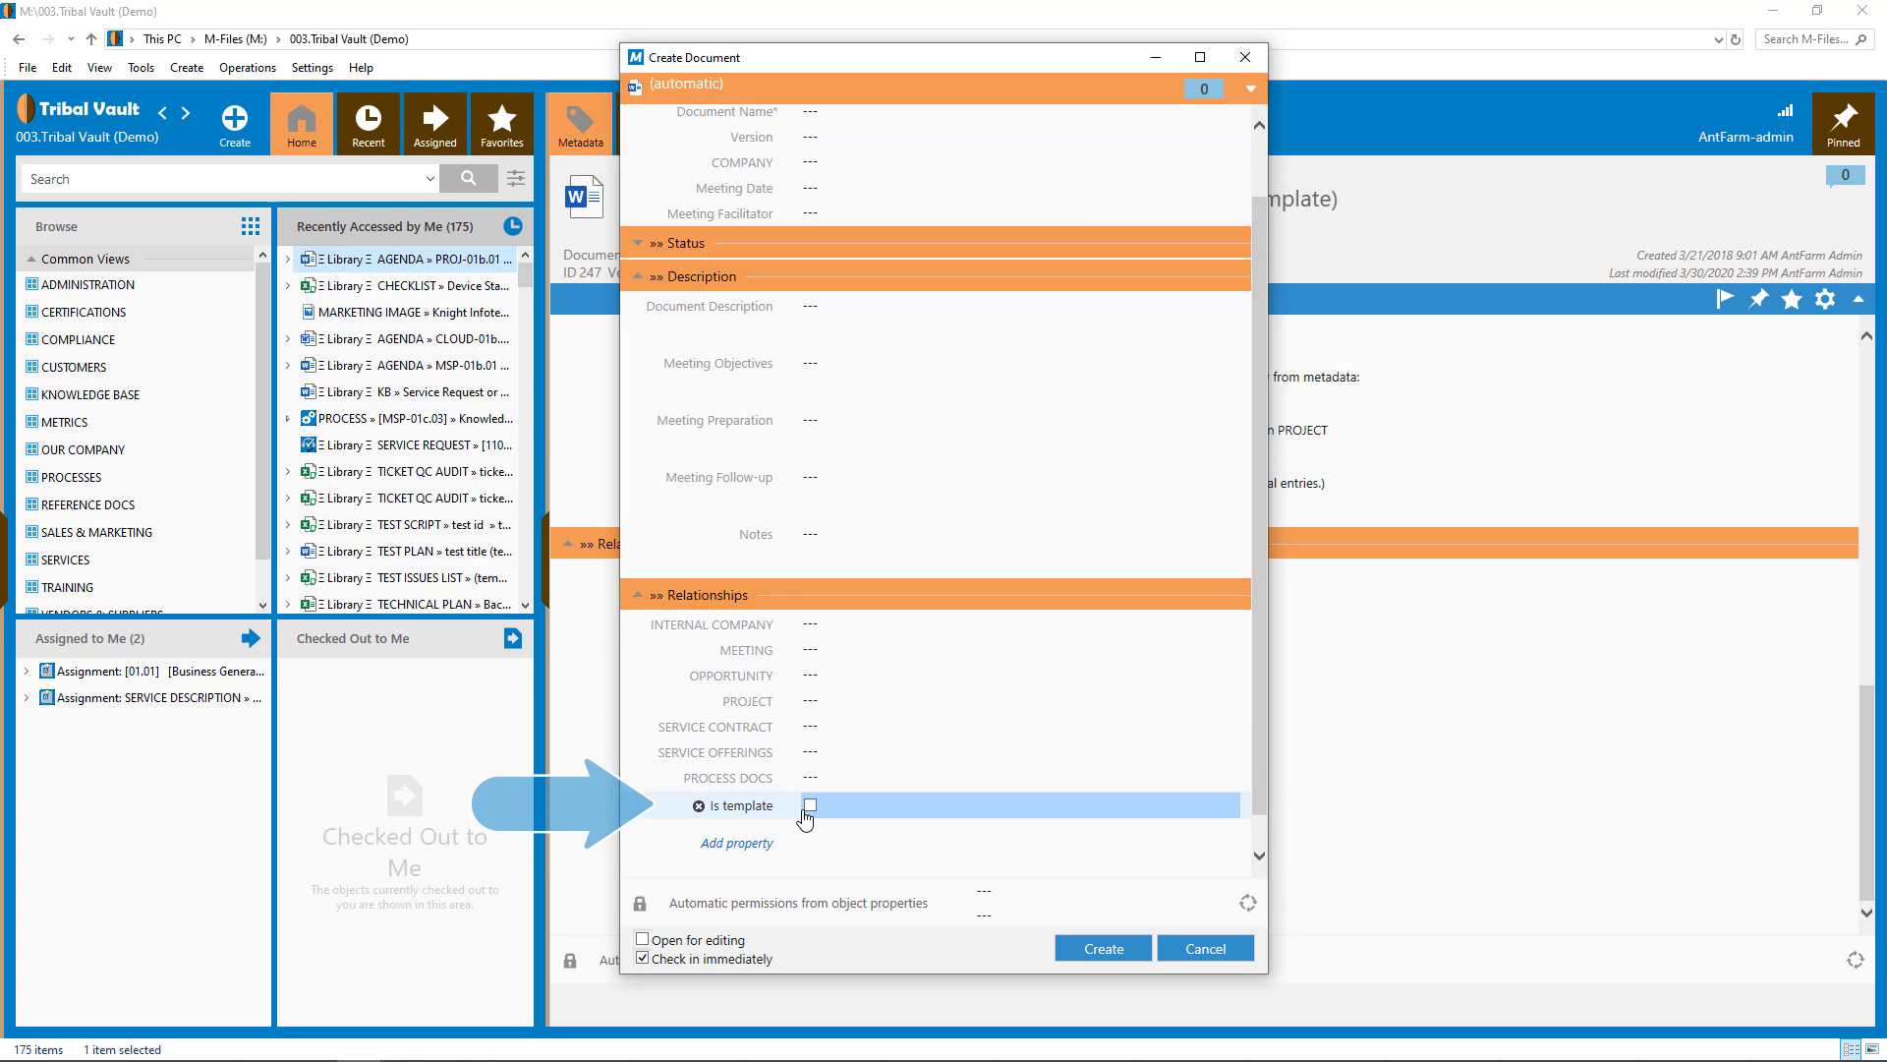
click(811, 806)
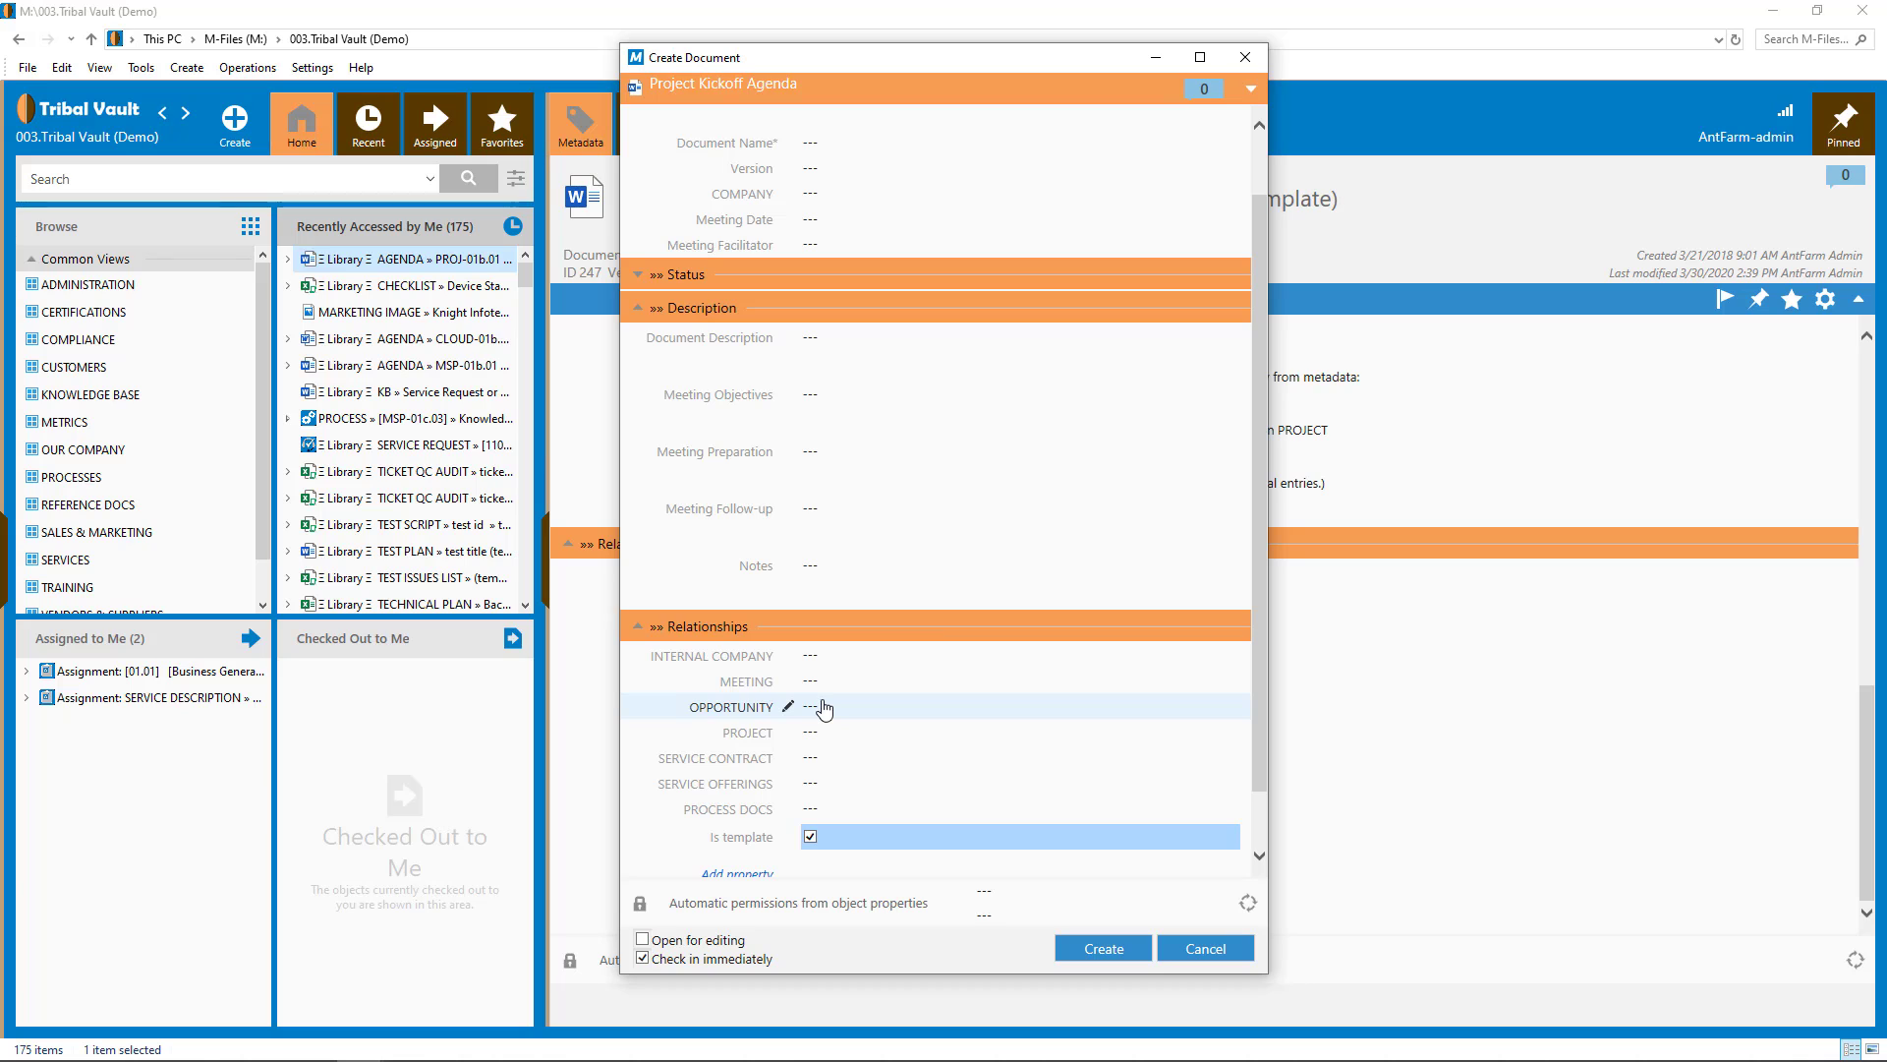
click(643, 940)
scroll(732, 772, up, 2)
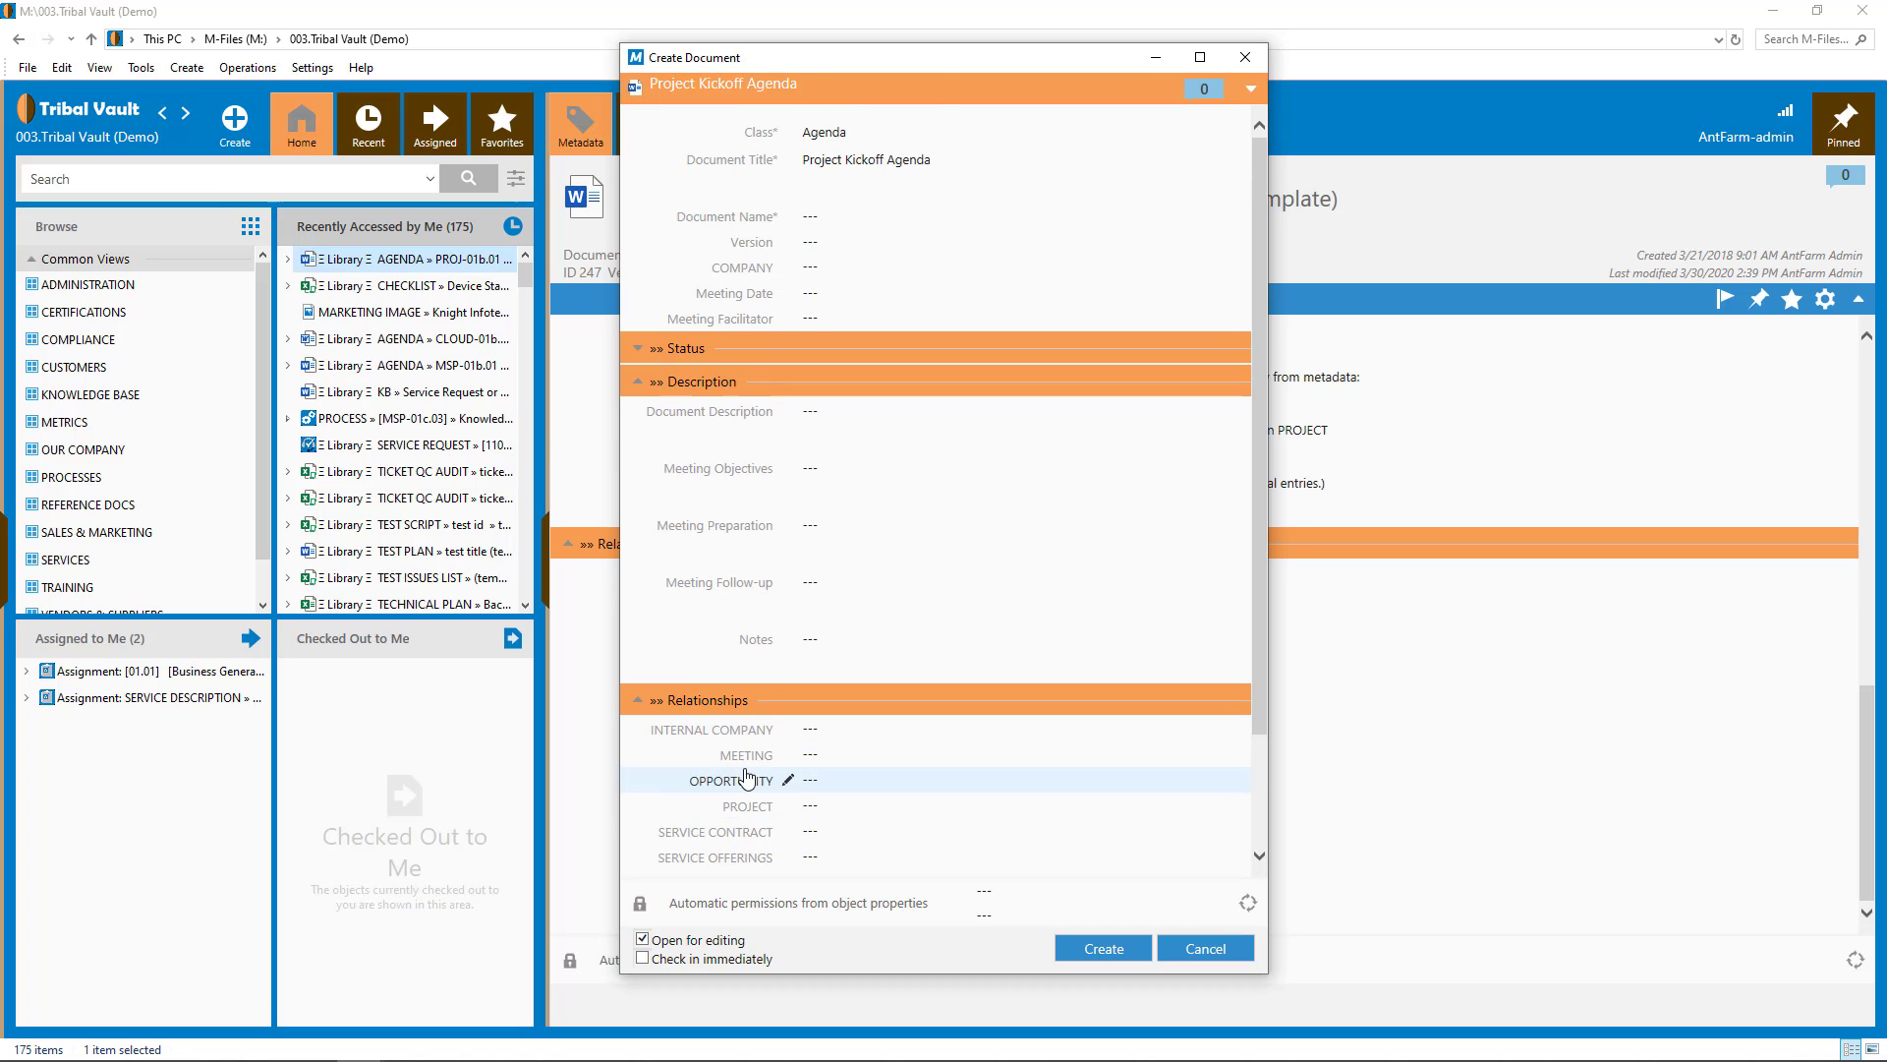
- Enter 'Project Kickoff' as the document name and append '(template)' to the title 'Project Kickoff Agenda'
click(823, 214)
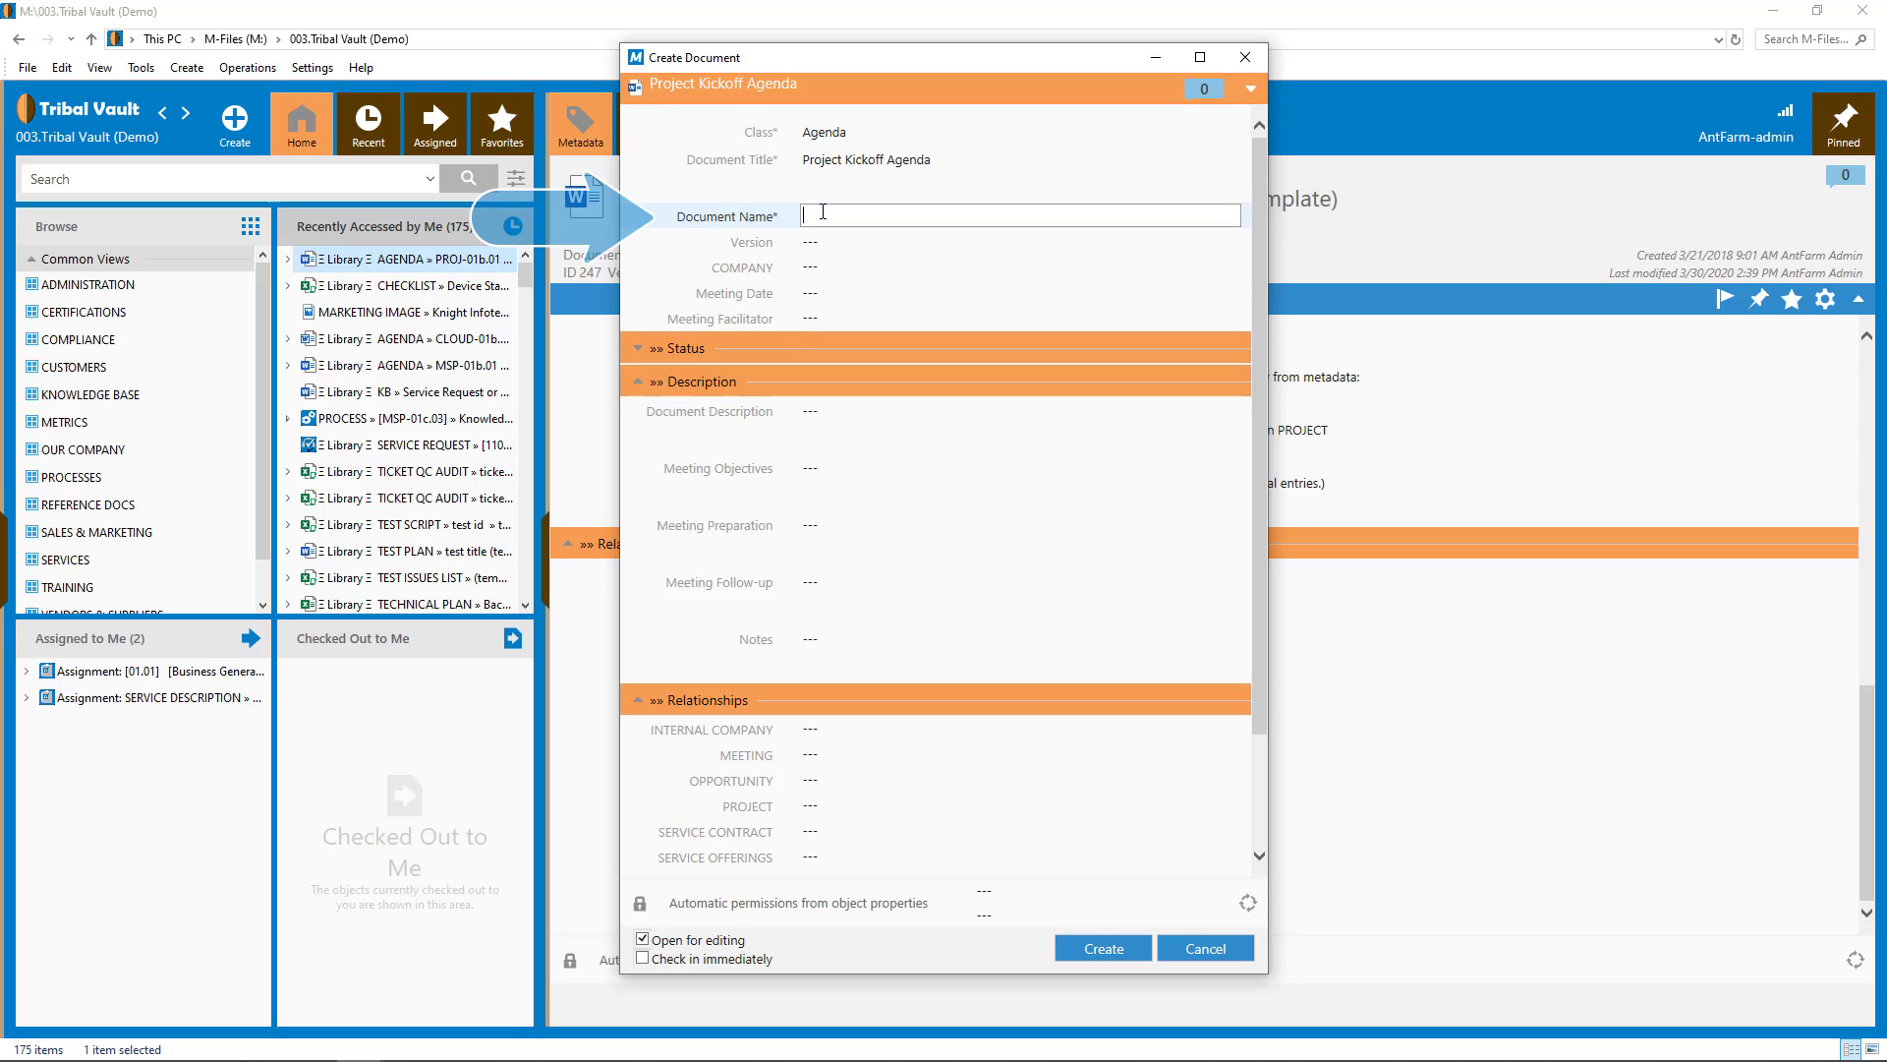
text(project Kickoff)
key(Home)
text(P)
key(Delete)
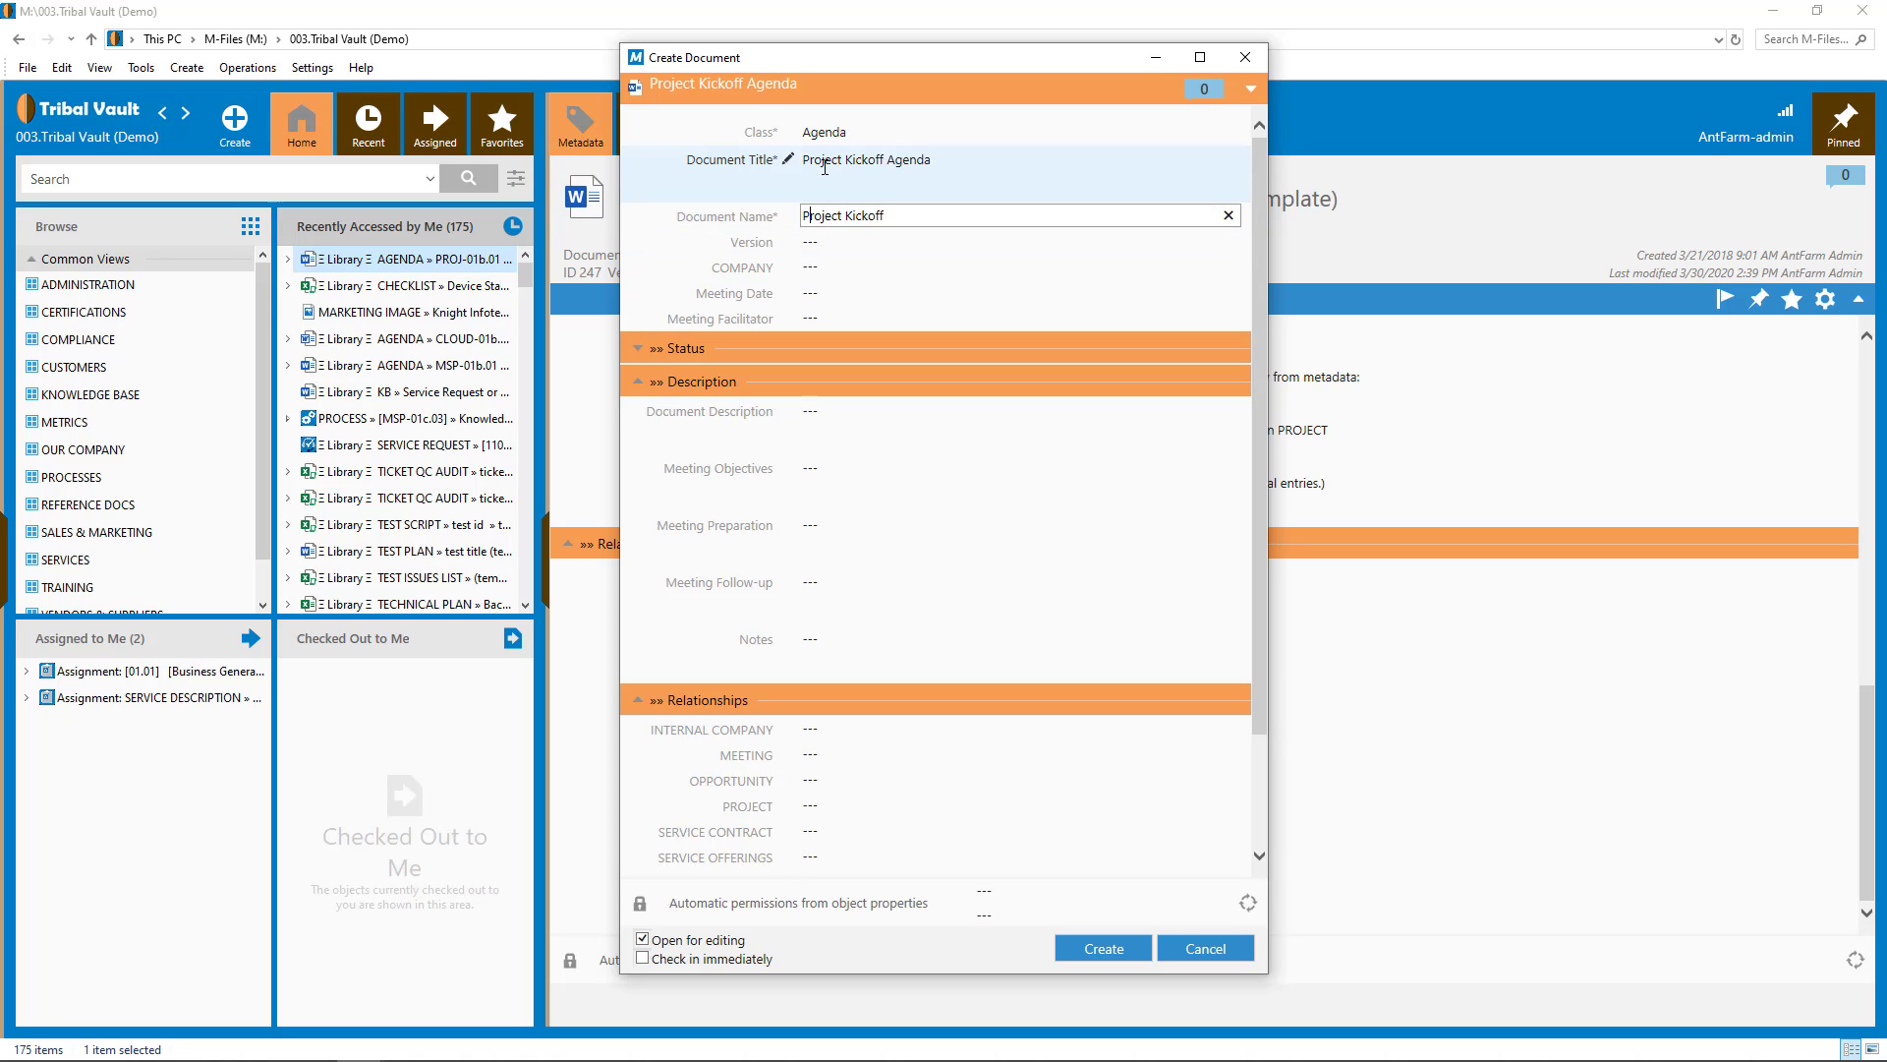
click(825, 159)
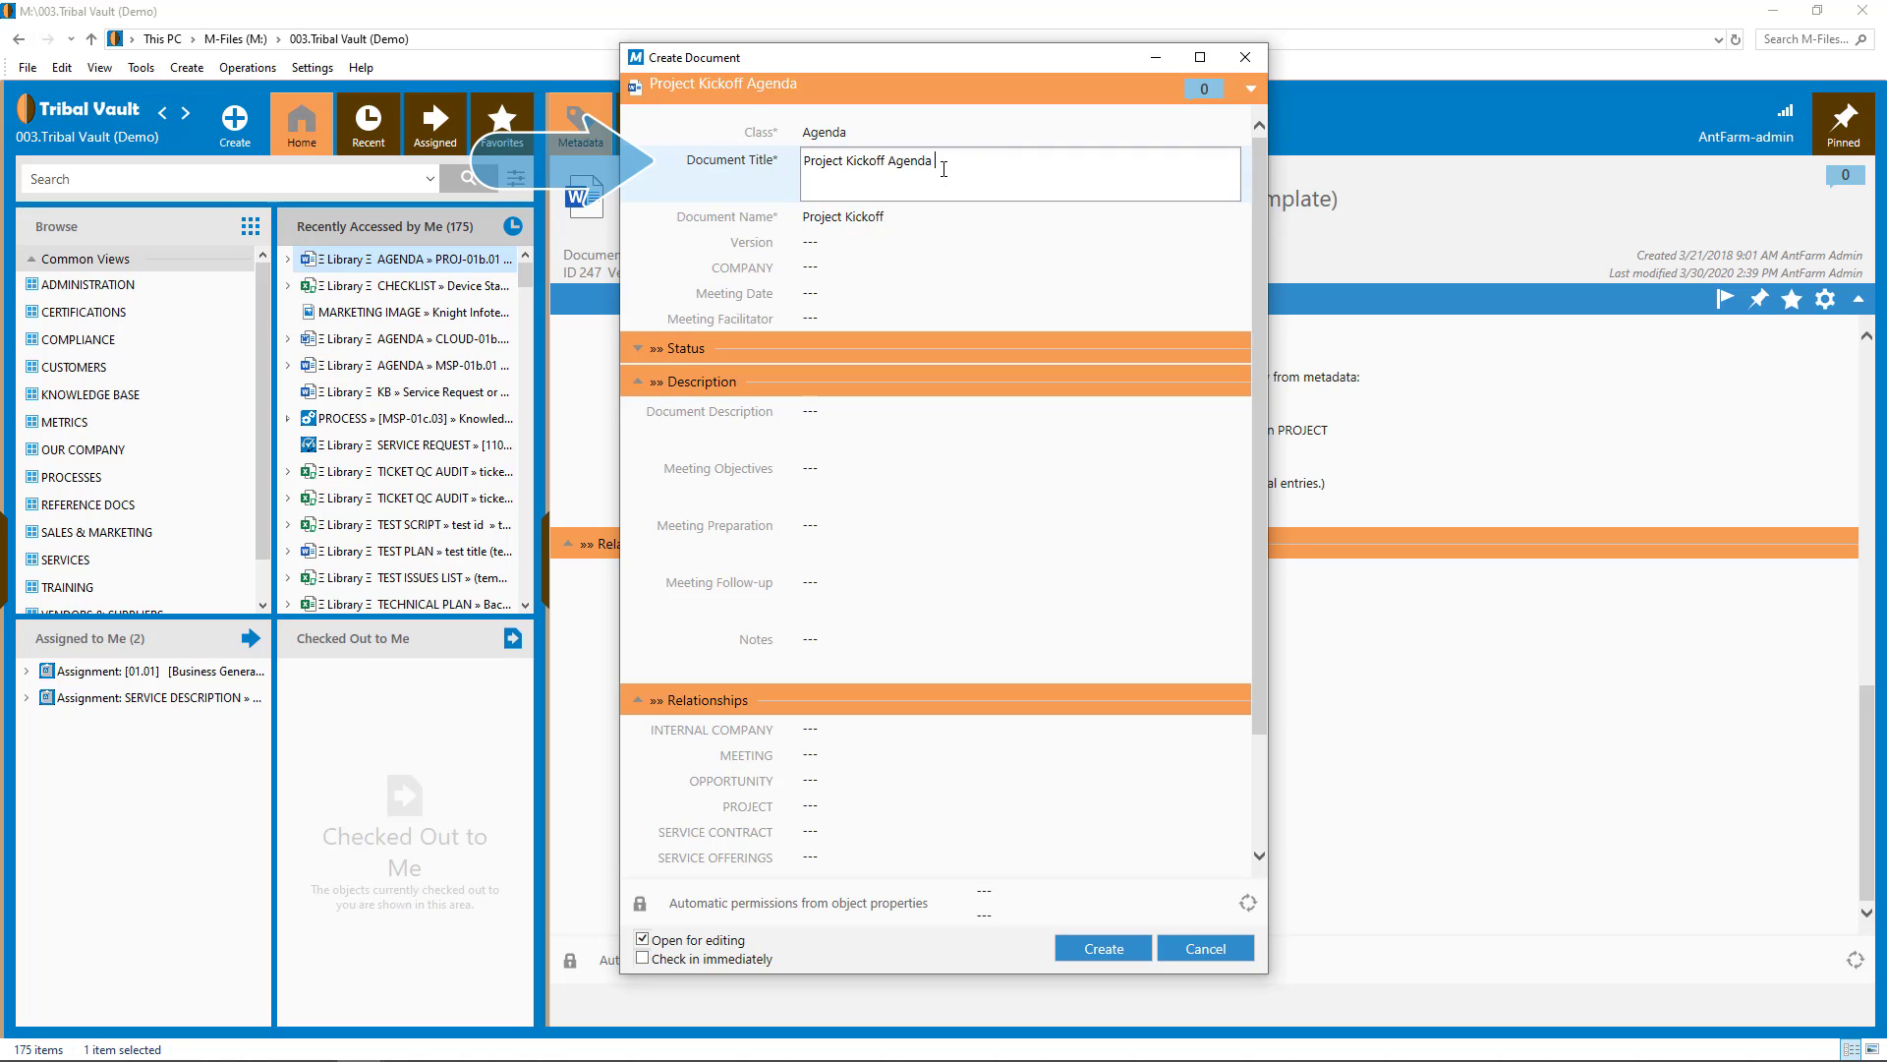
text(emplate)
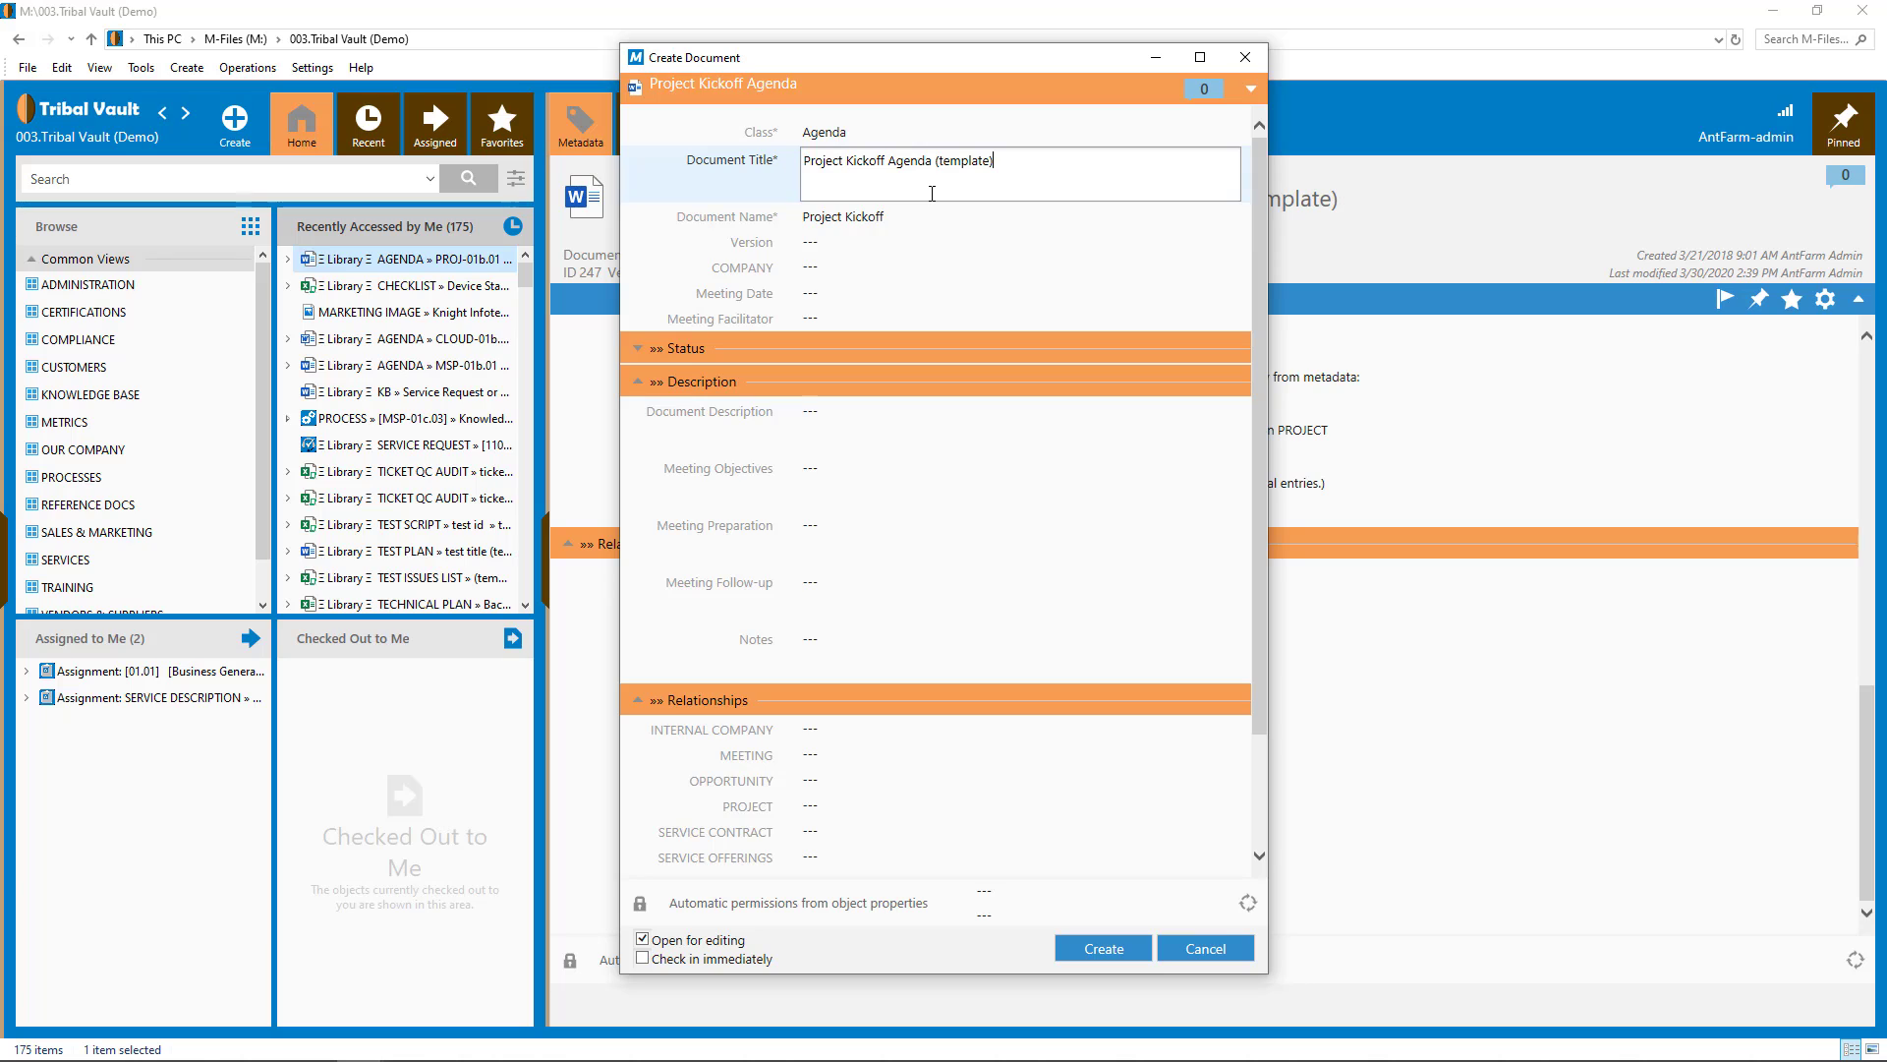
- Enter objectives 'Ensure the client understands the methodology and objectives for the project', internal company Knight Infotech, then create
click(840, 472)
text(Ensure the client understands the methodology and objectives for the project)
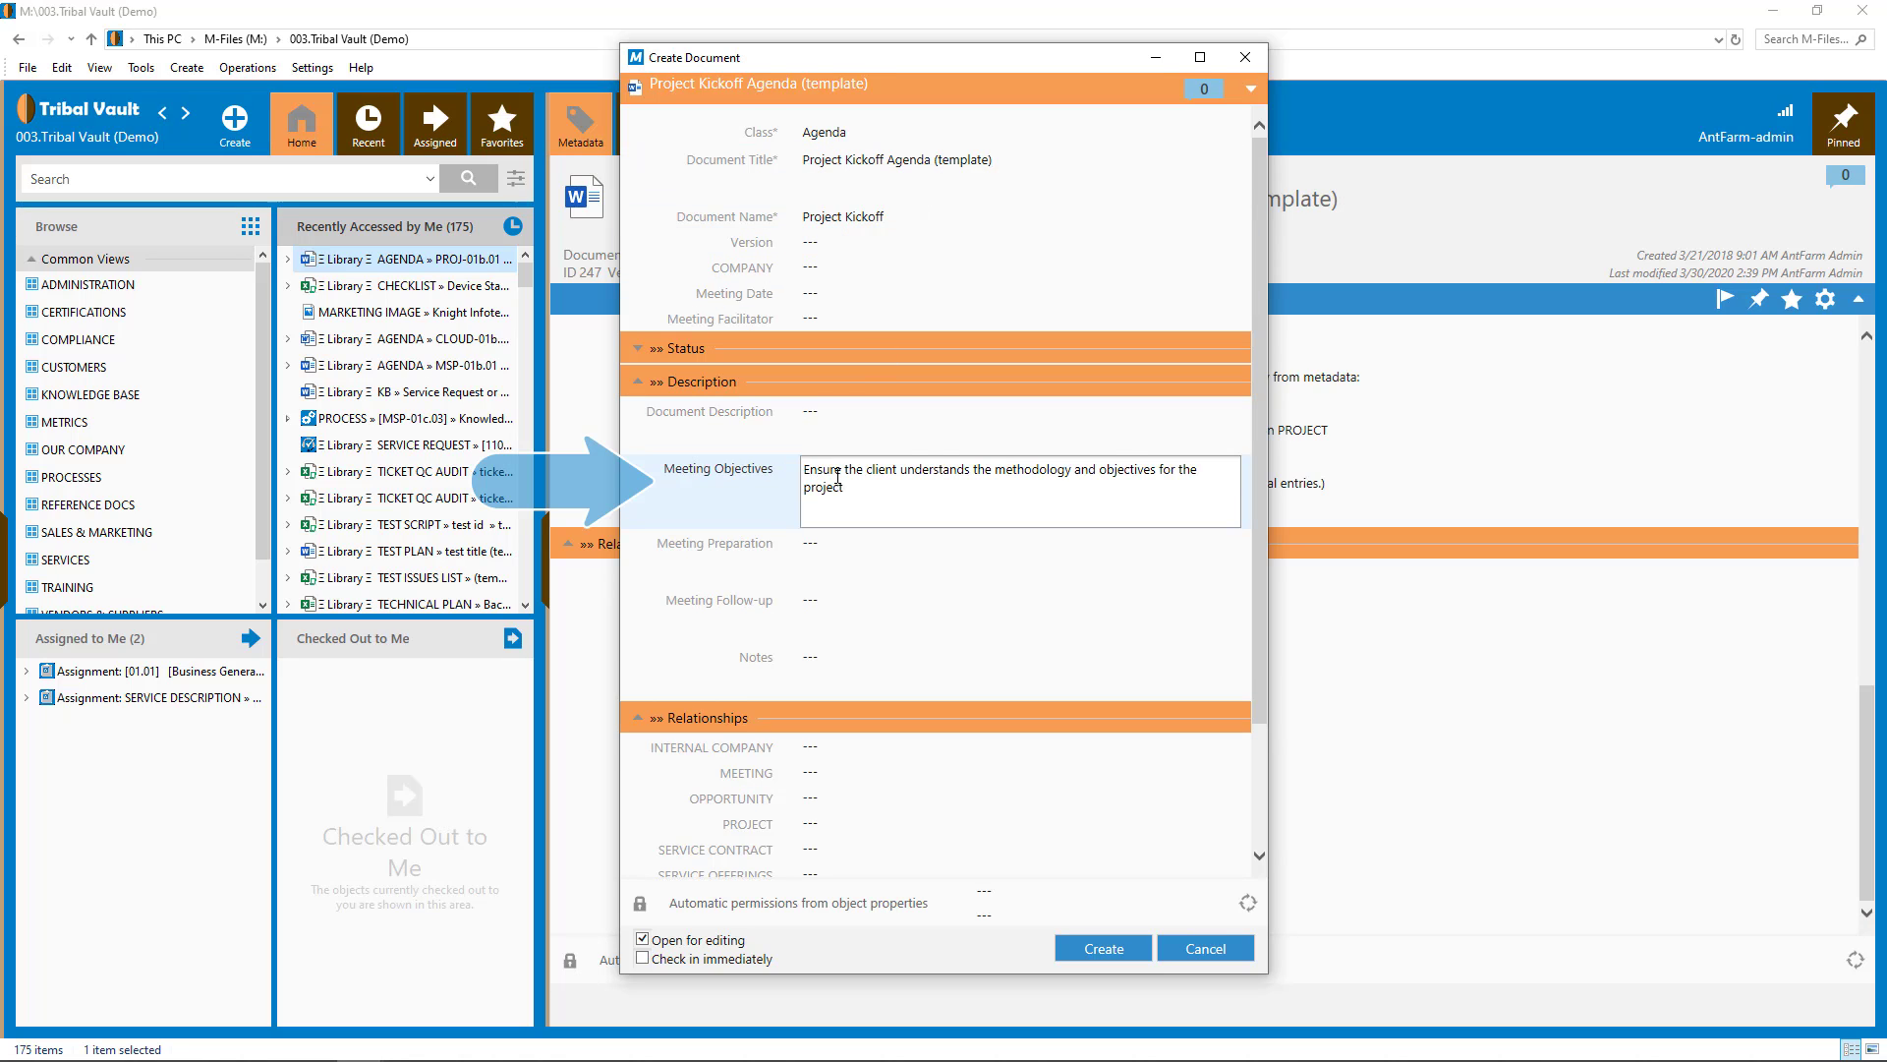
click(820, 755)
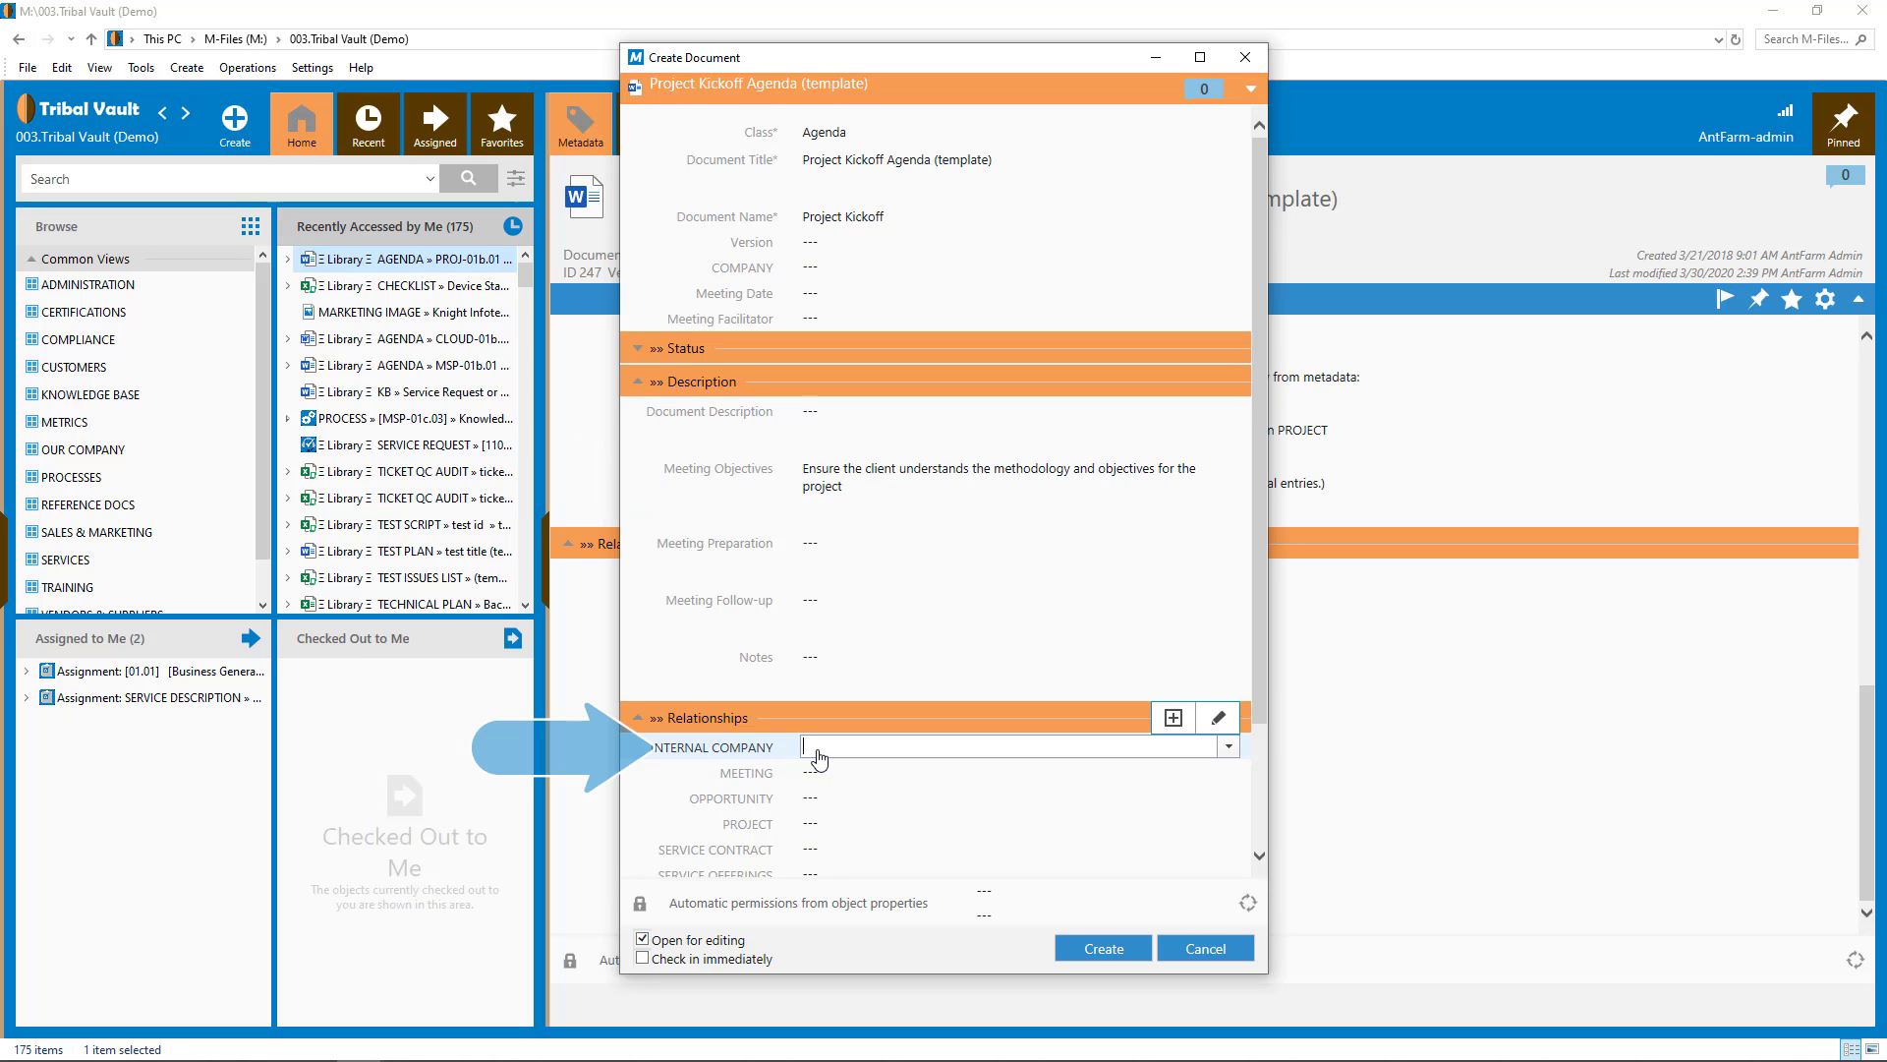
text(k)
click(835, 775)
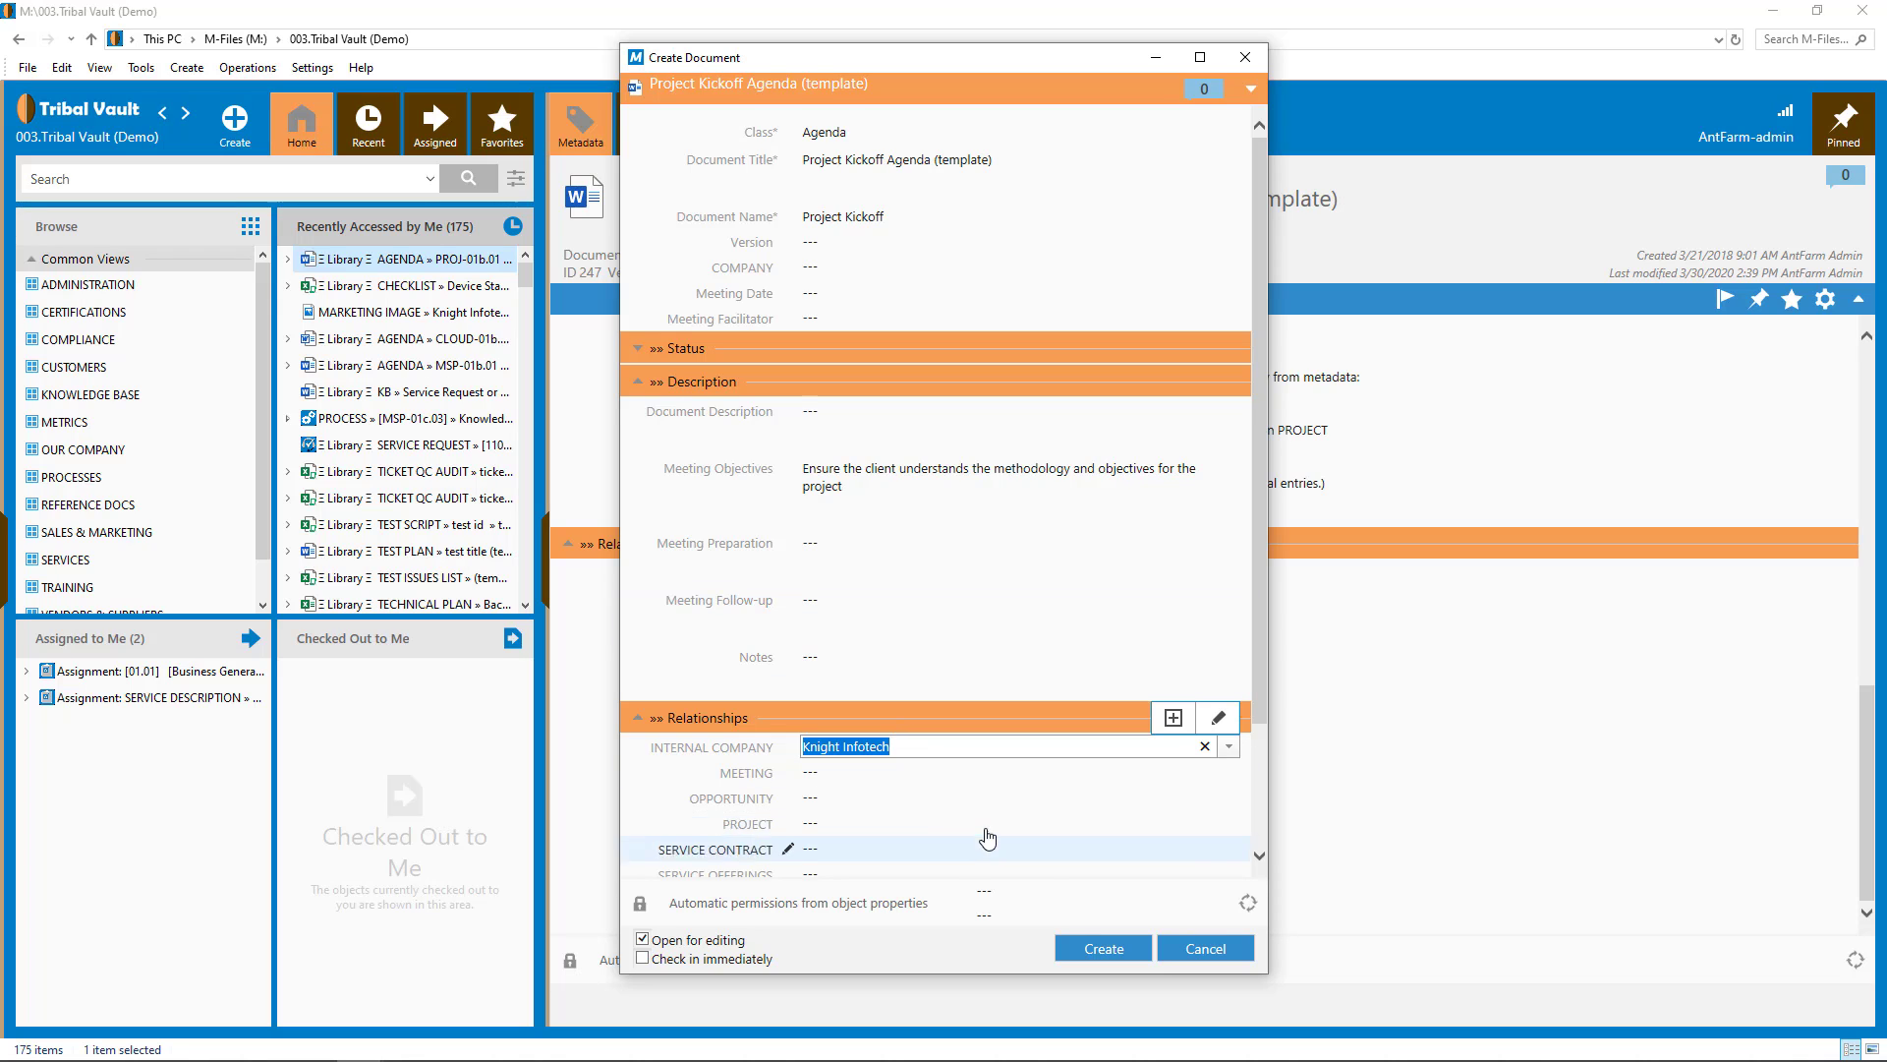
click(1099, 949)
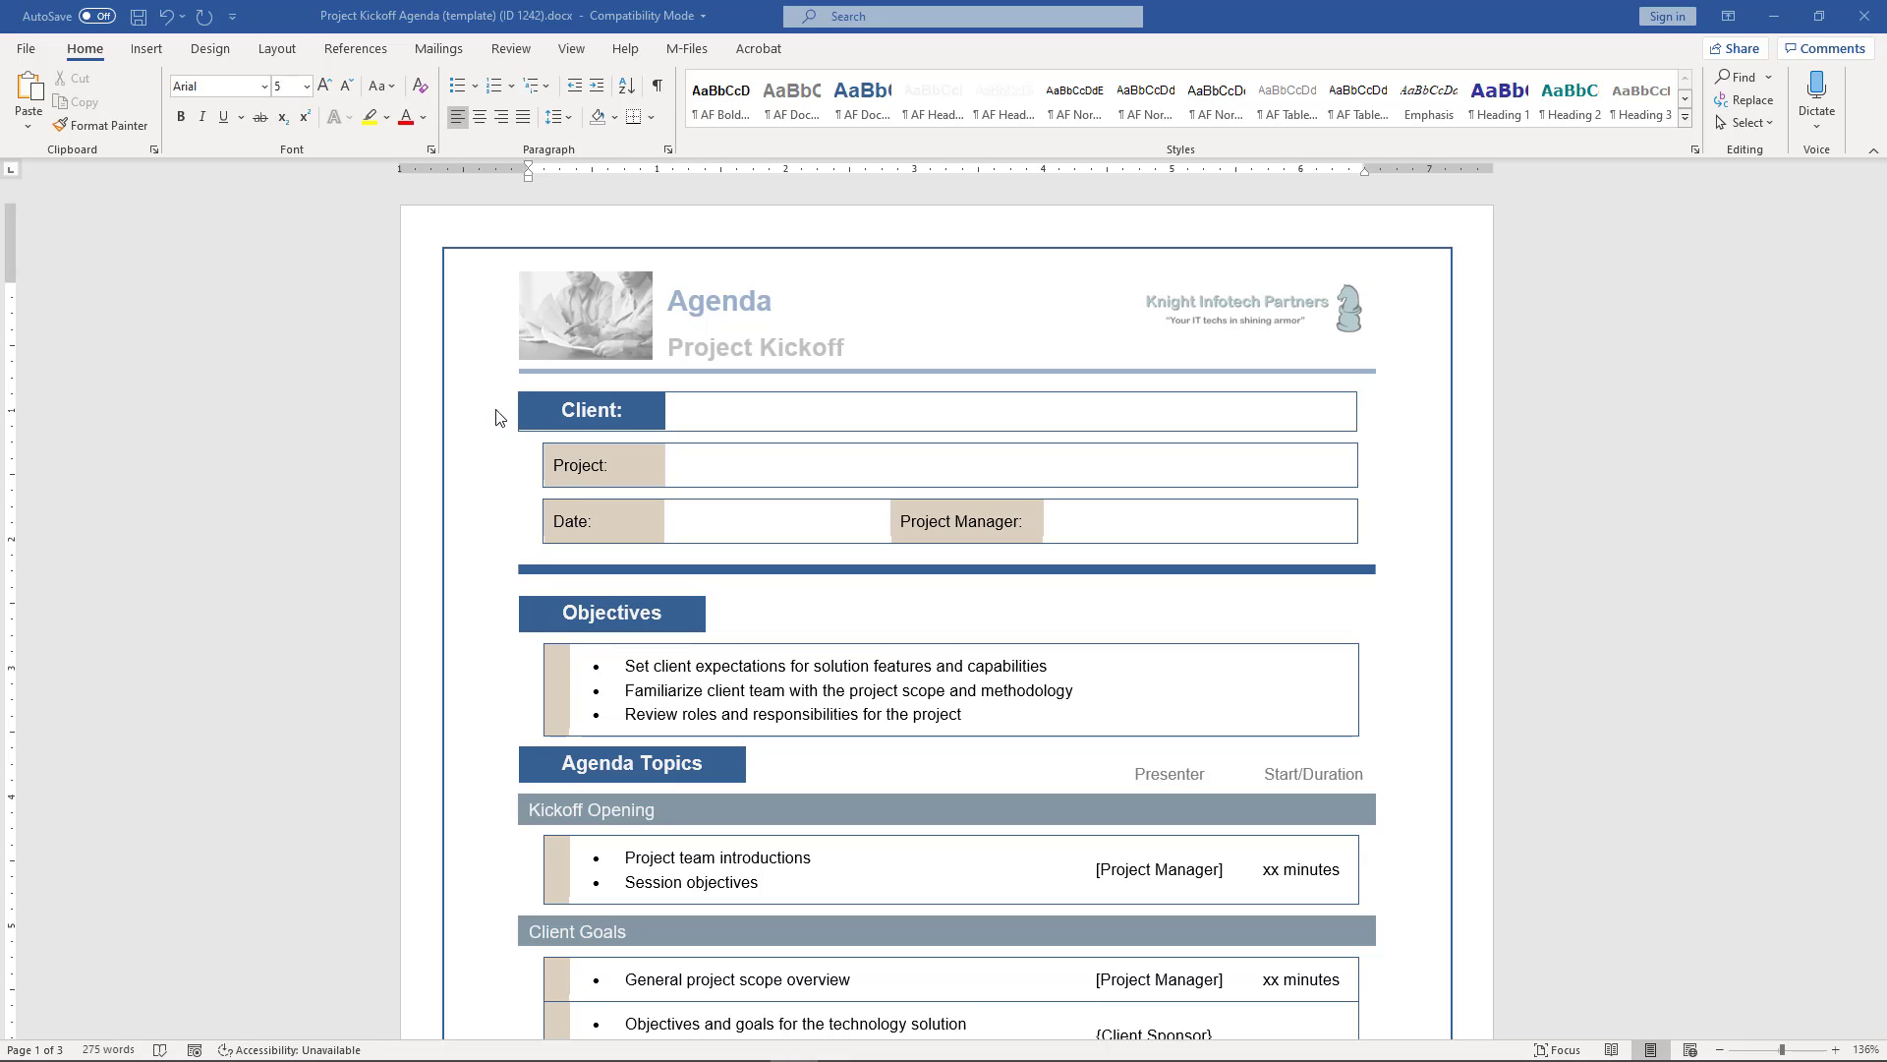
- With the cursor in the Client cell, save the agenda with Ctrl+S and switch to the M-Files ribbon
click(703, 413)
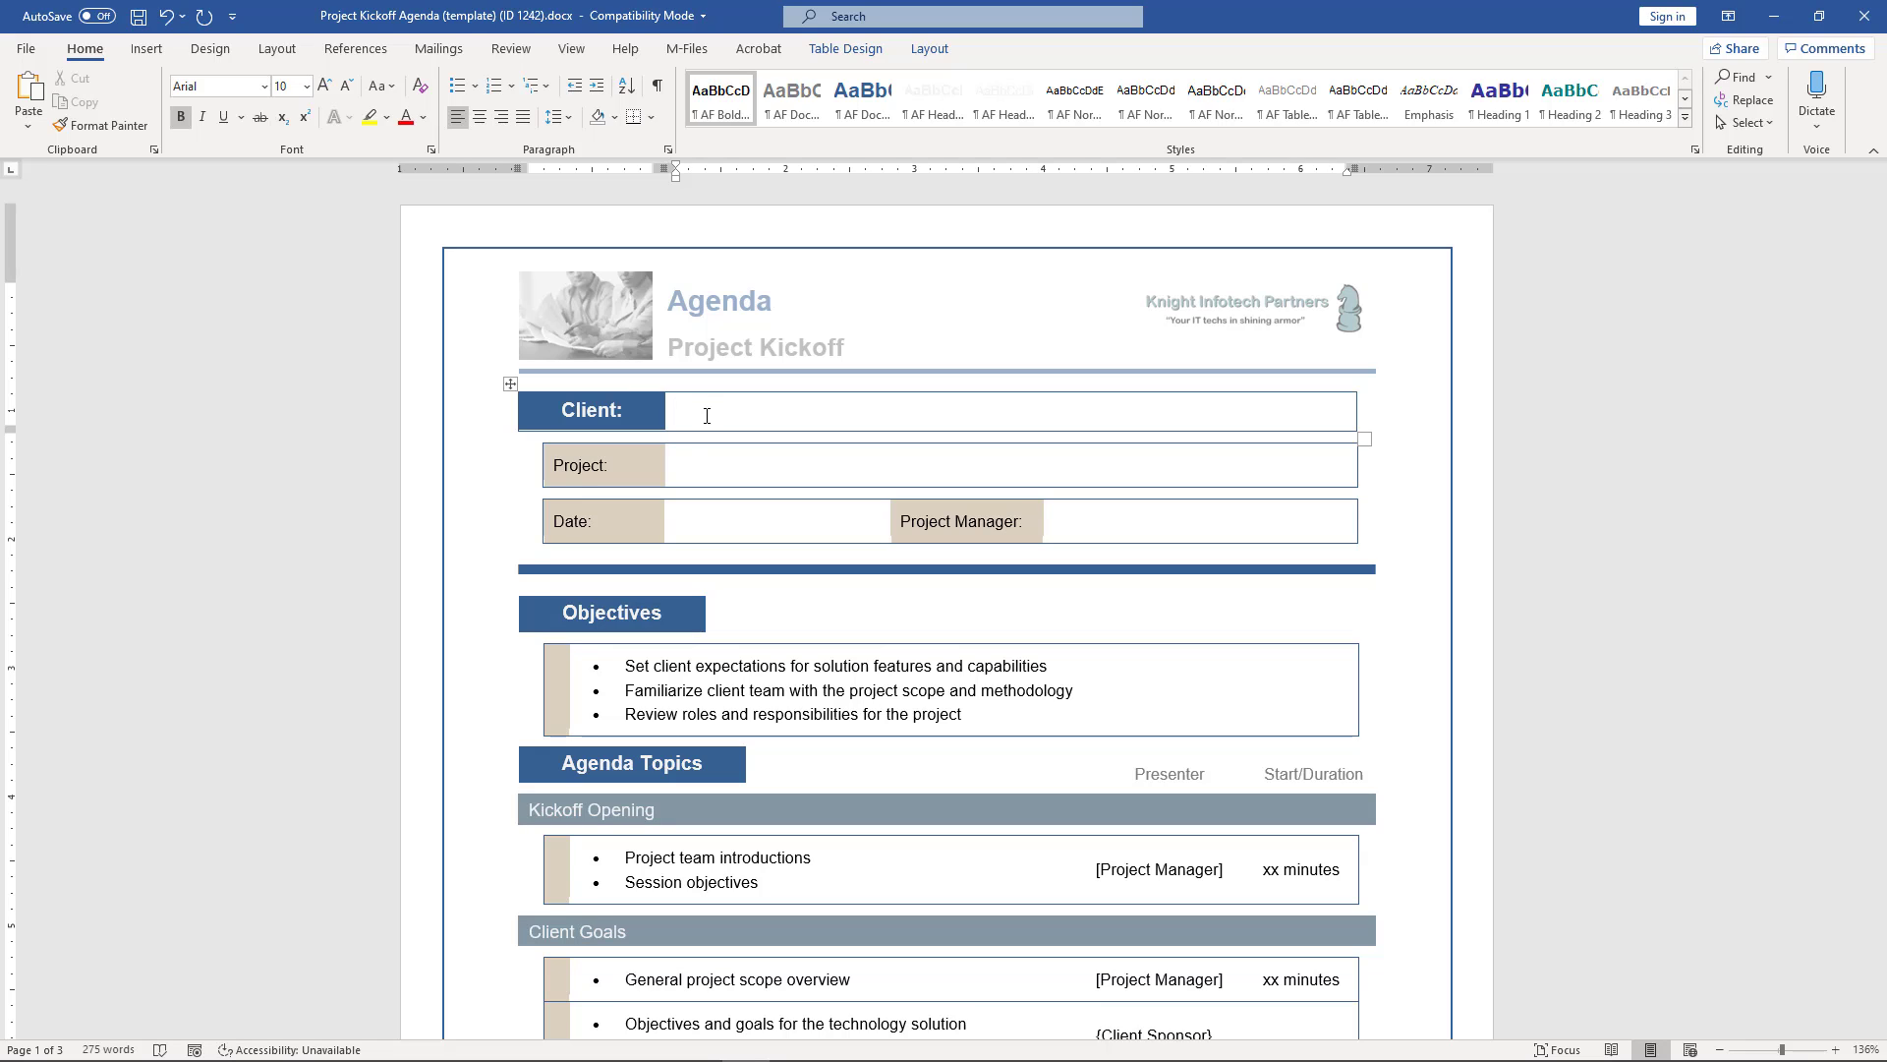
key(ctrl+s)
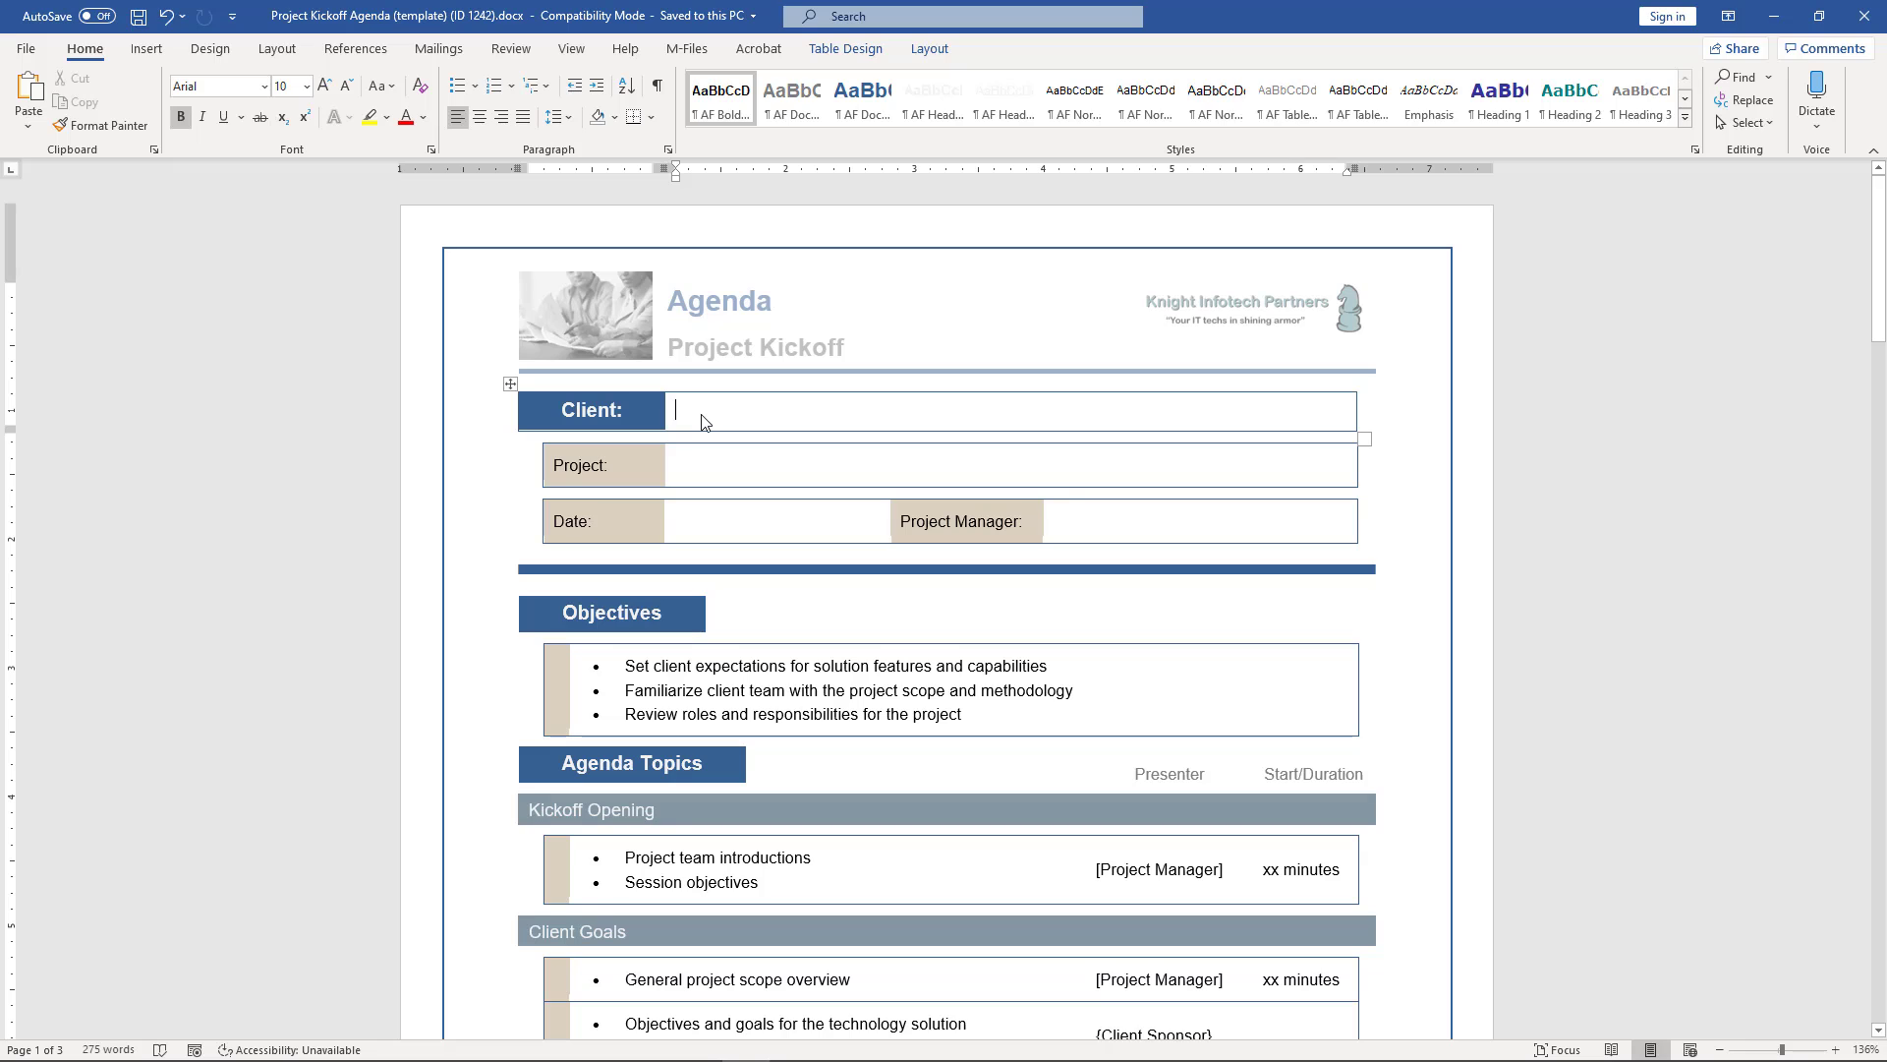
click(677, 55)
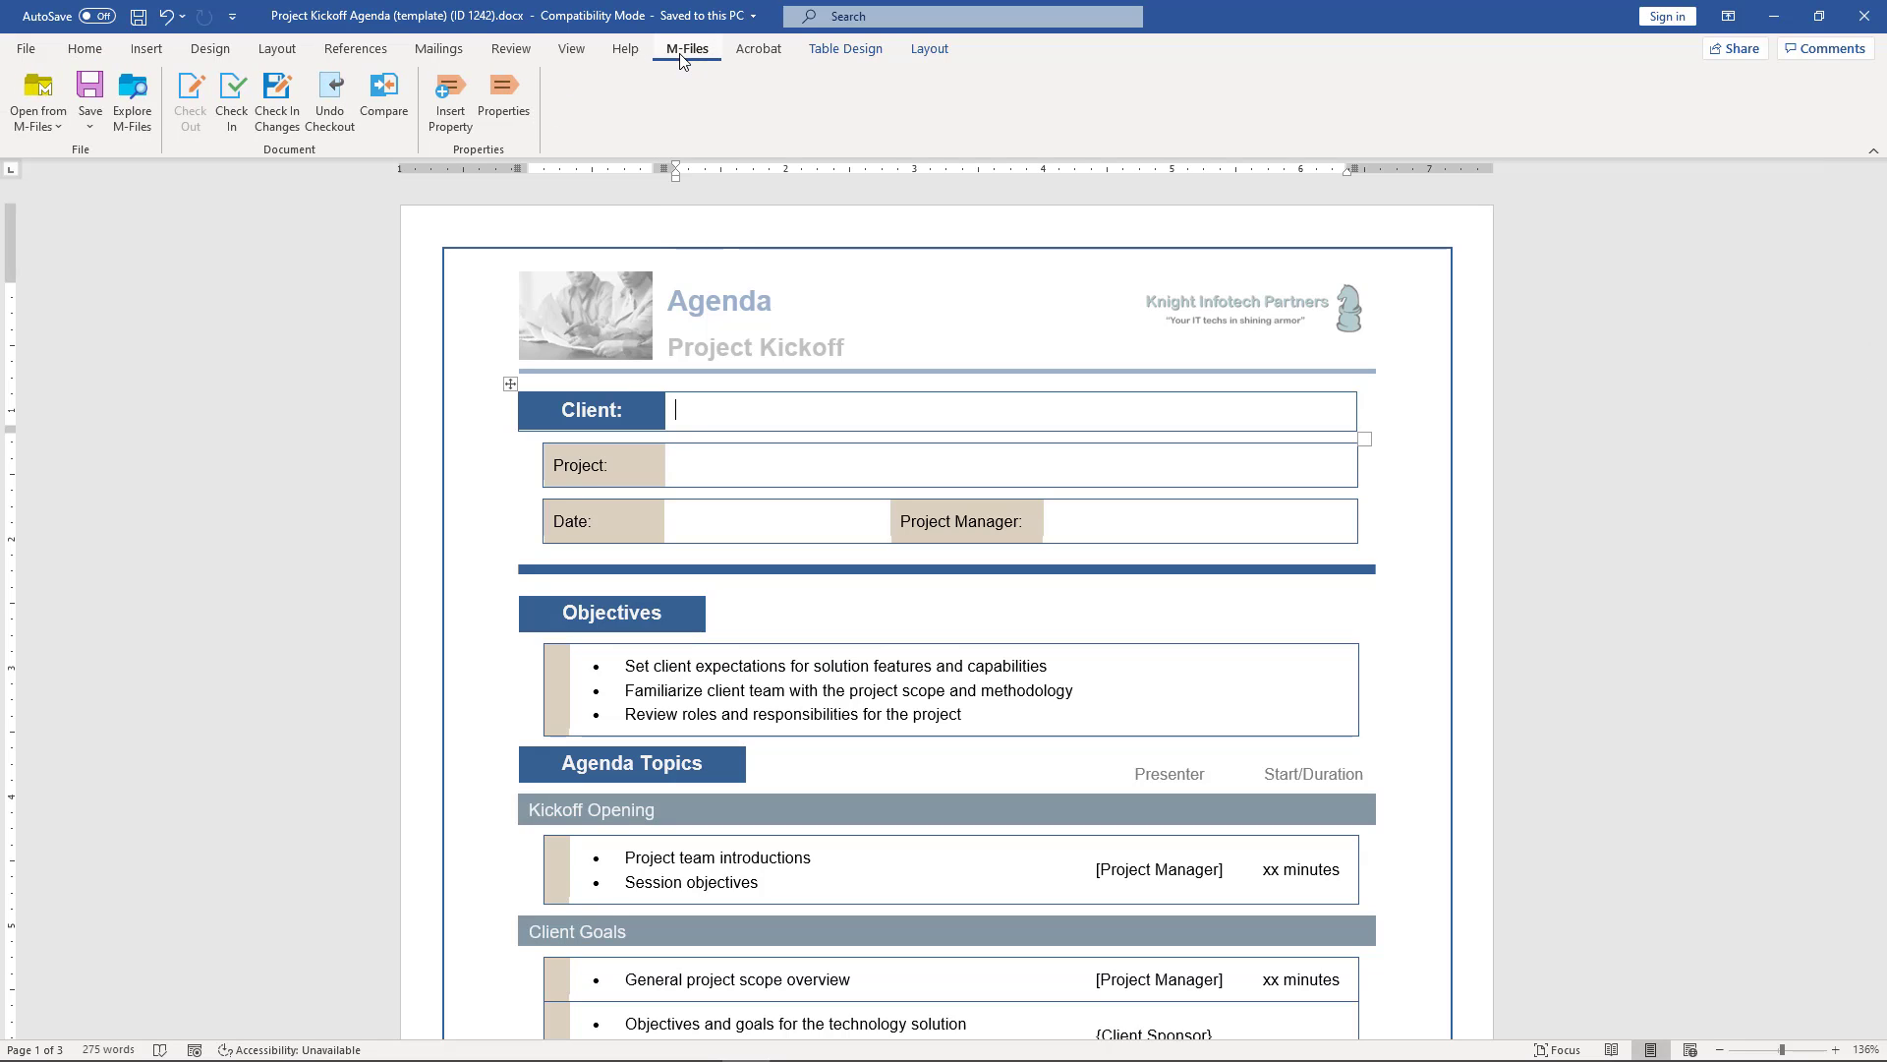
- Insert the COMPANY property field into the agenda's Client cell
click(442, 130)
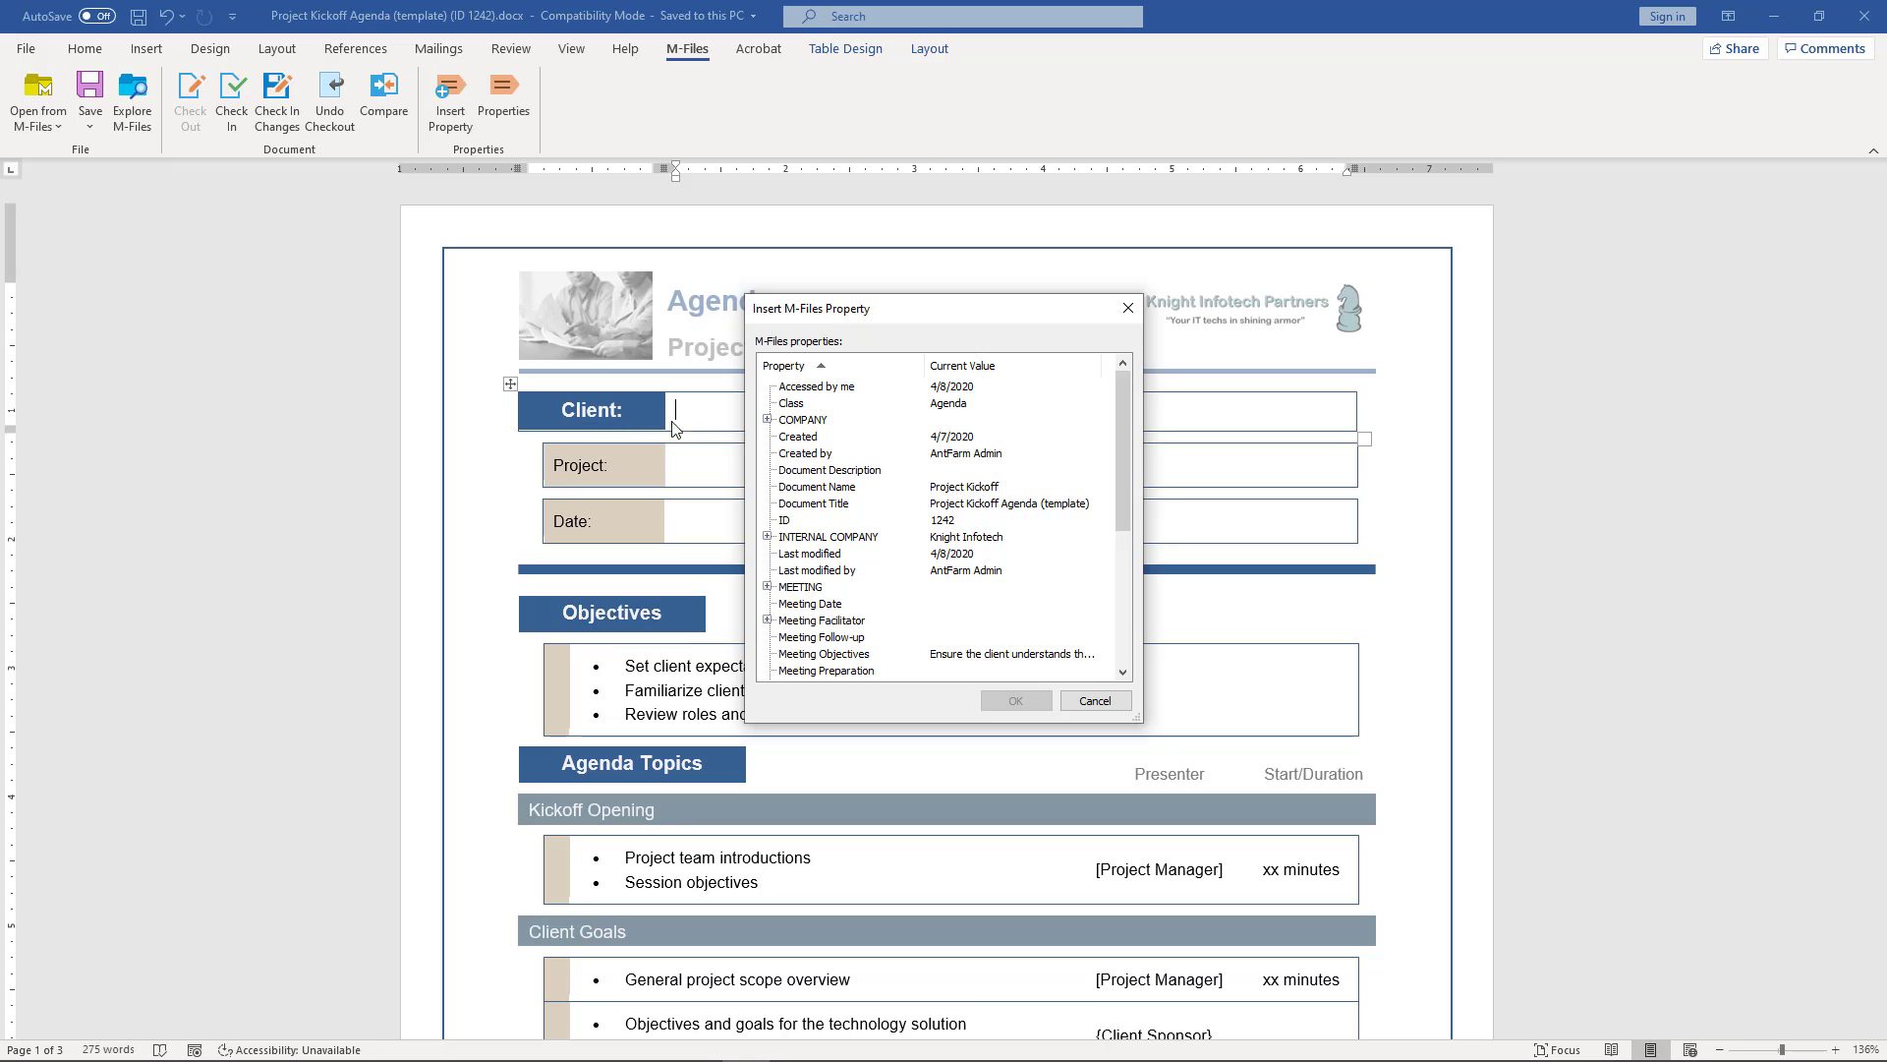
click(786, 421)
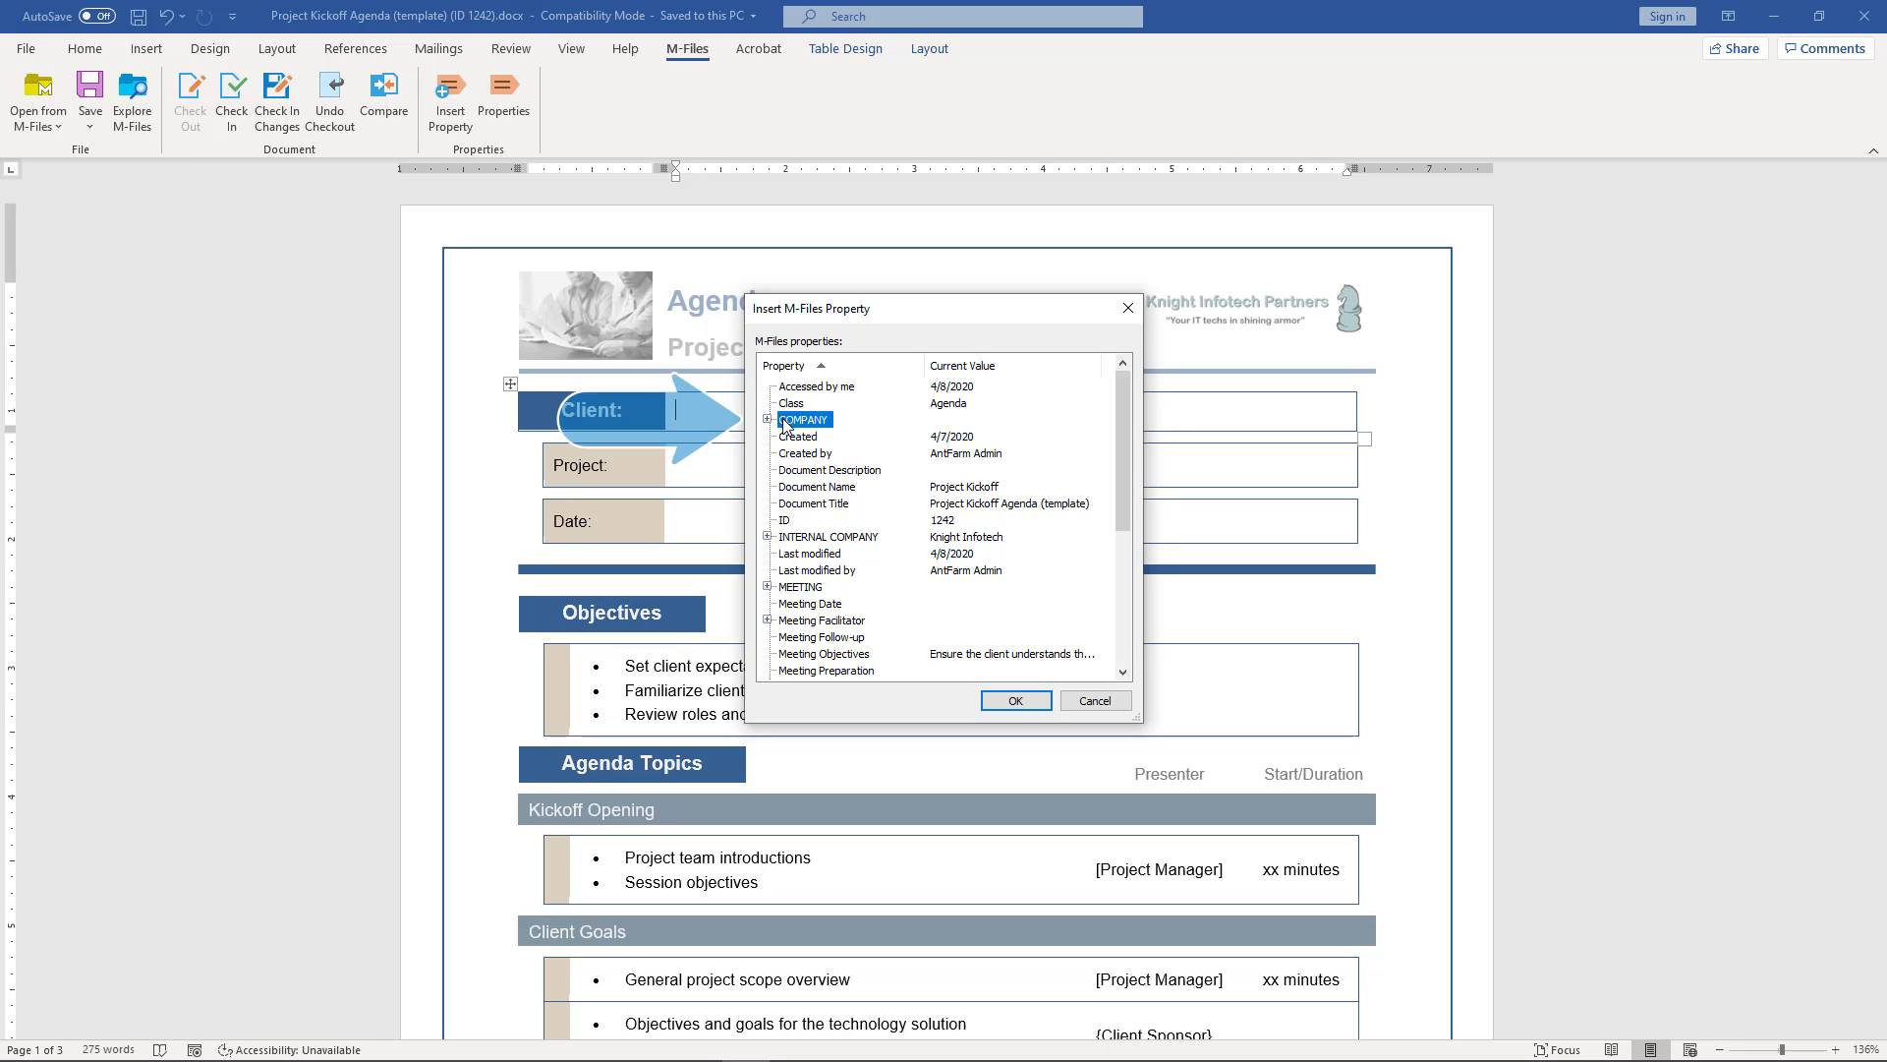
click(1015, 701)
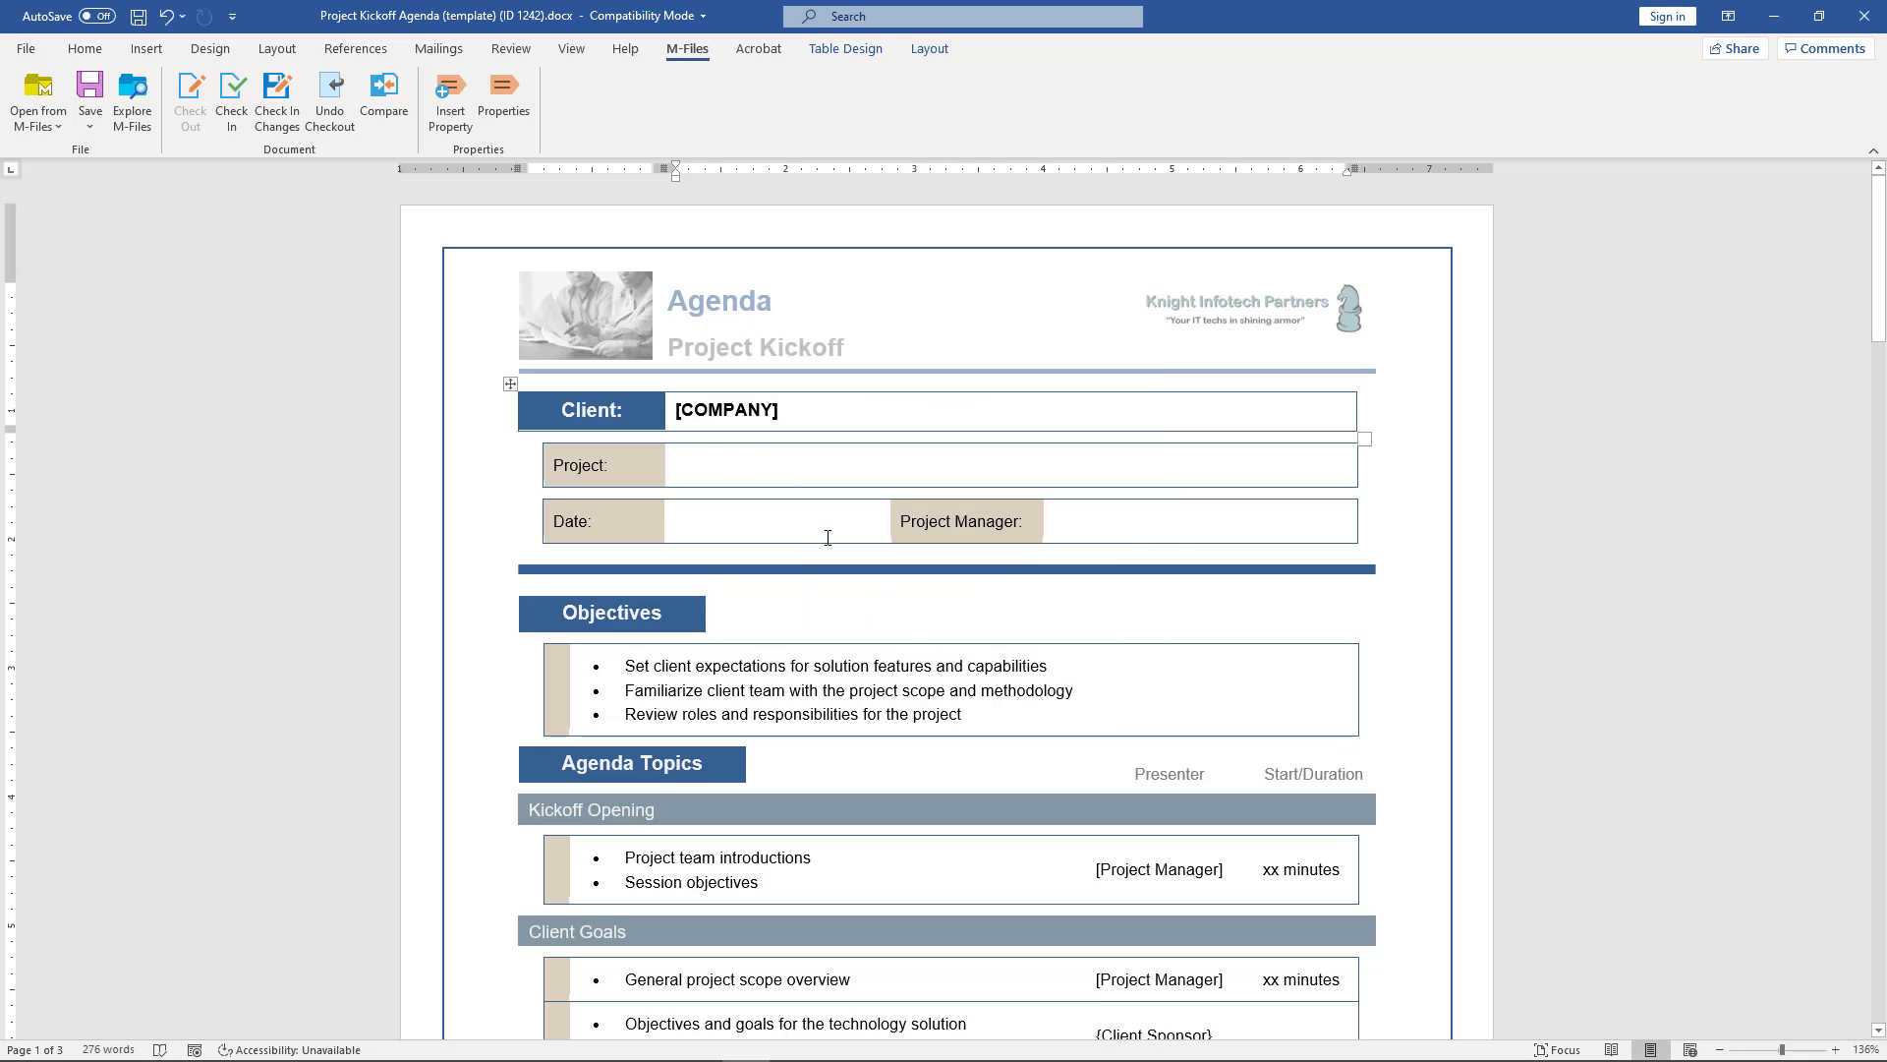
- Insert the PROJECT group's Project Name property field into the Project cell
click(724, 464)
click(450, 124)
scroll(808, 534, down, 5)
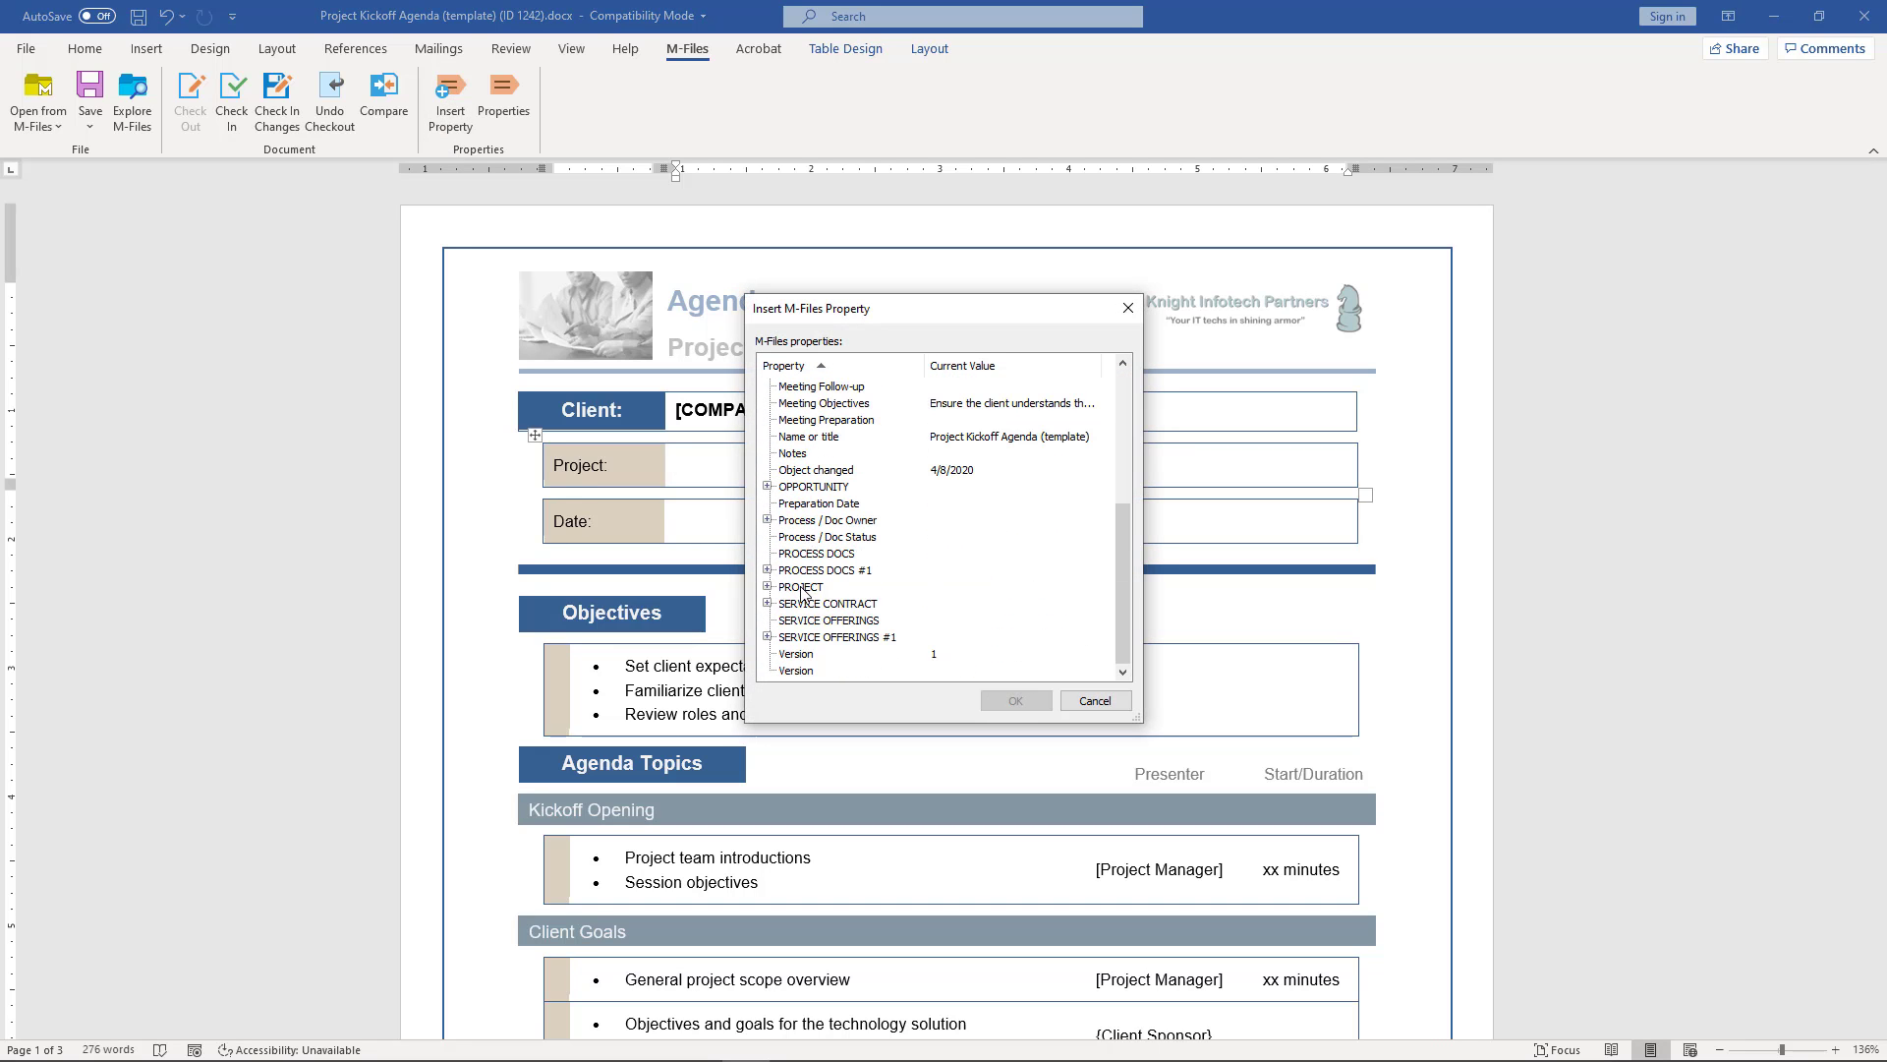
click(801, 588)
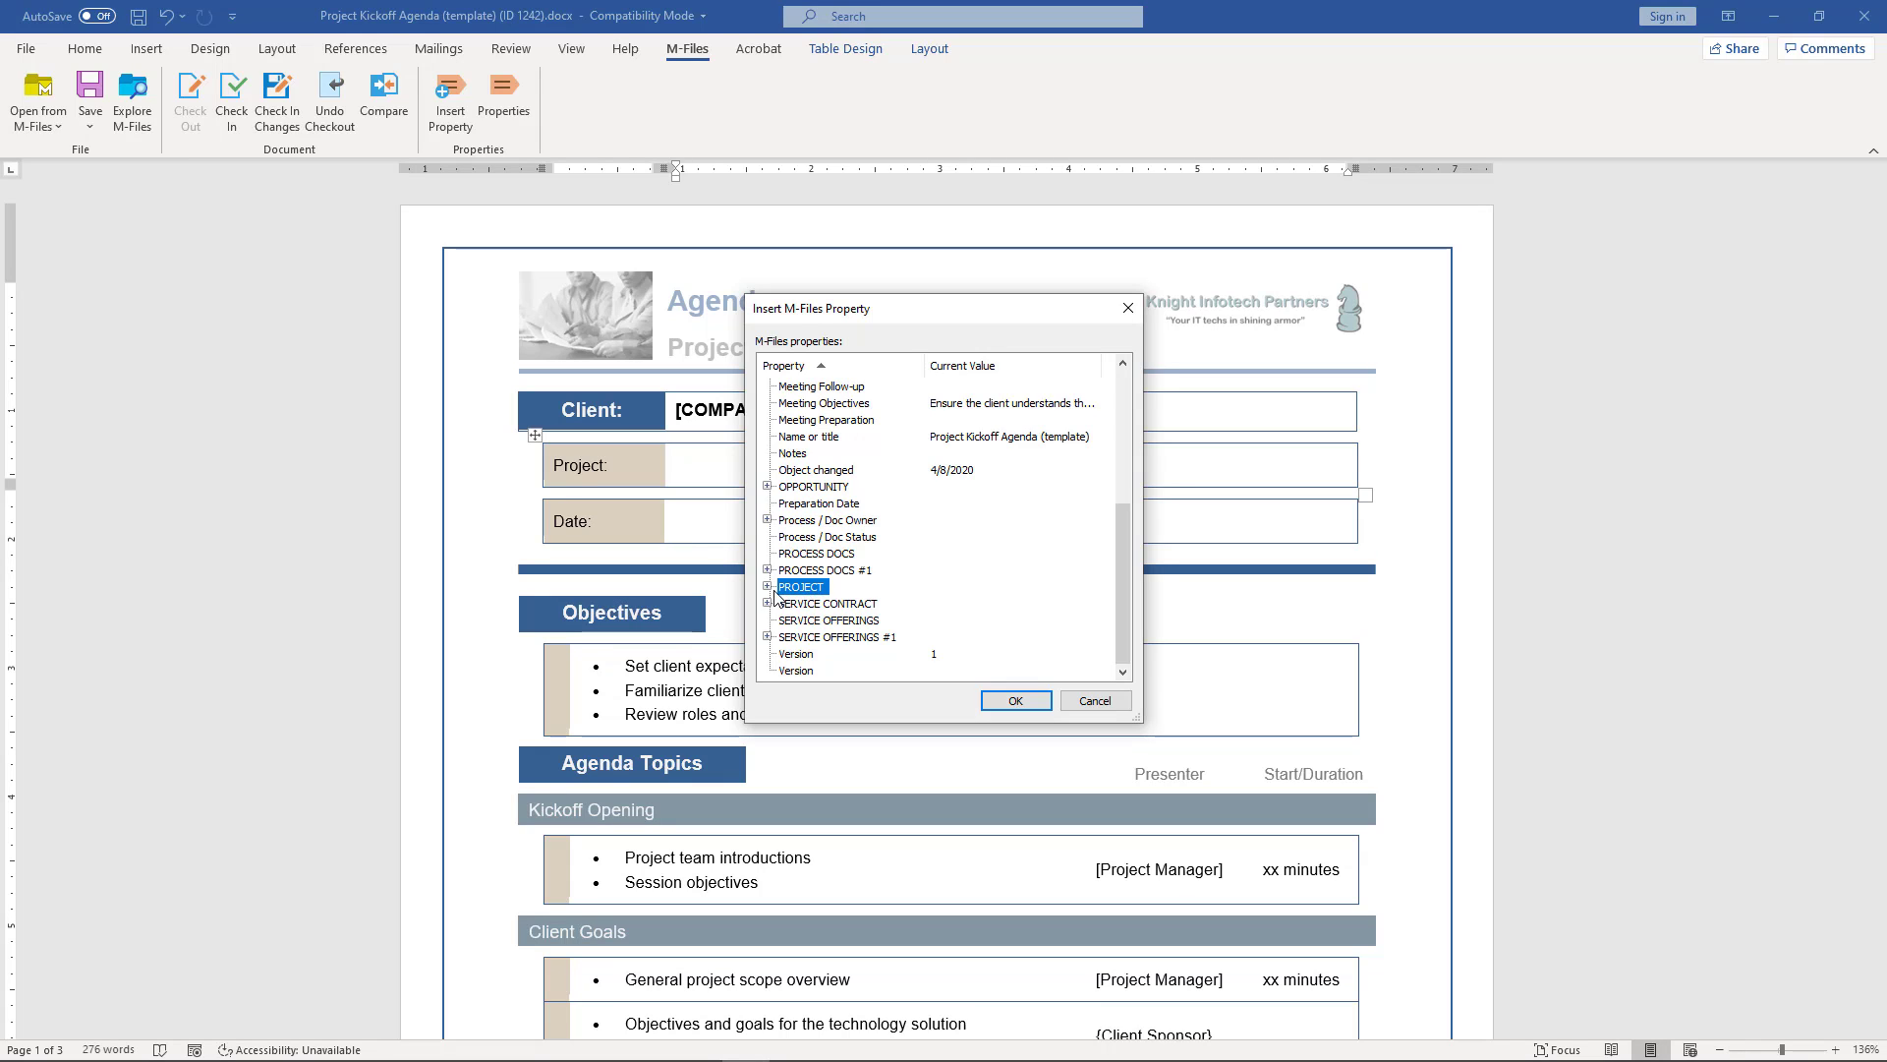
double_click(801, 588)
scroll(800, 593, down, 3)
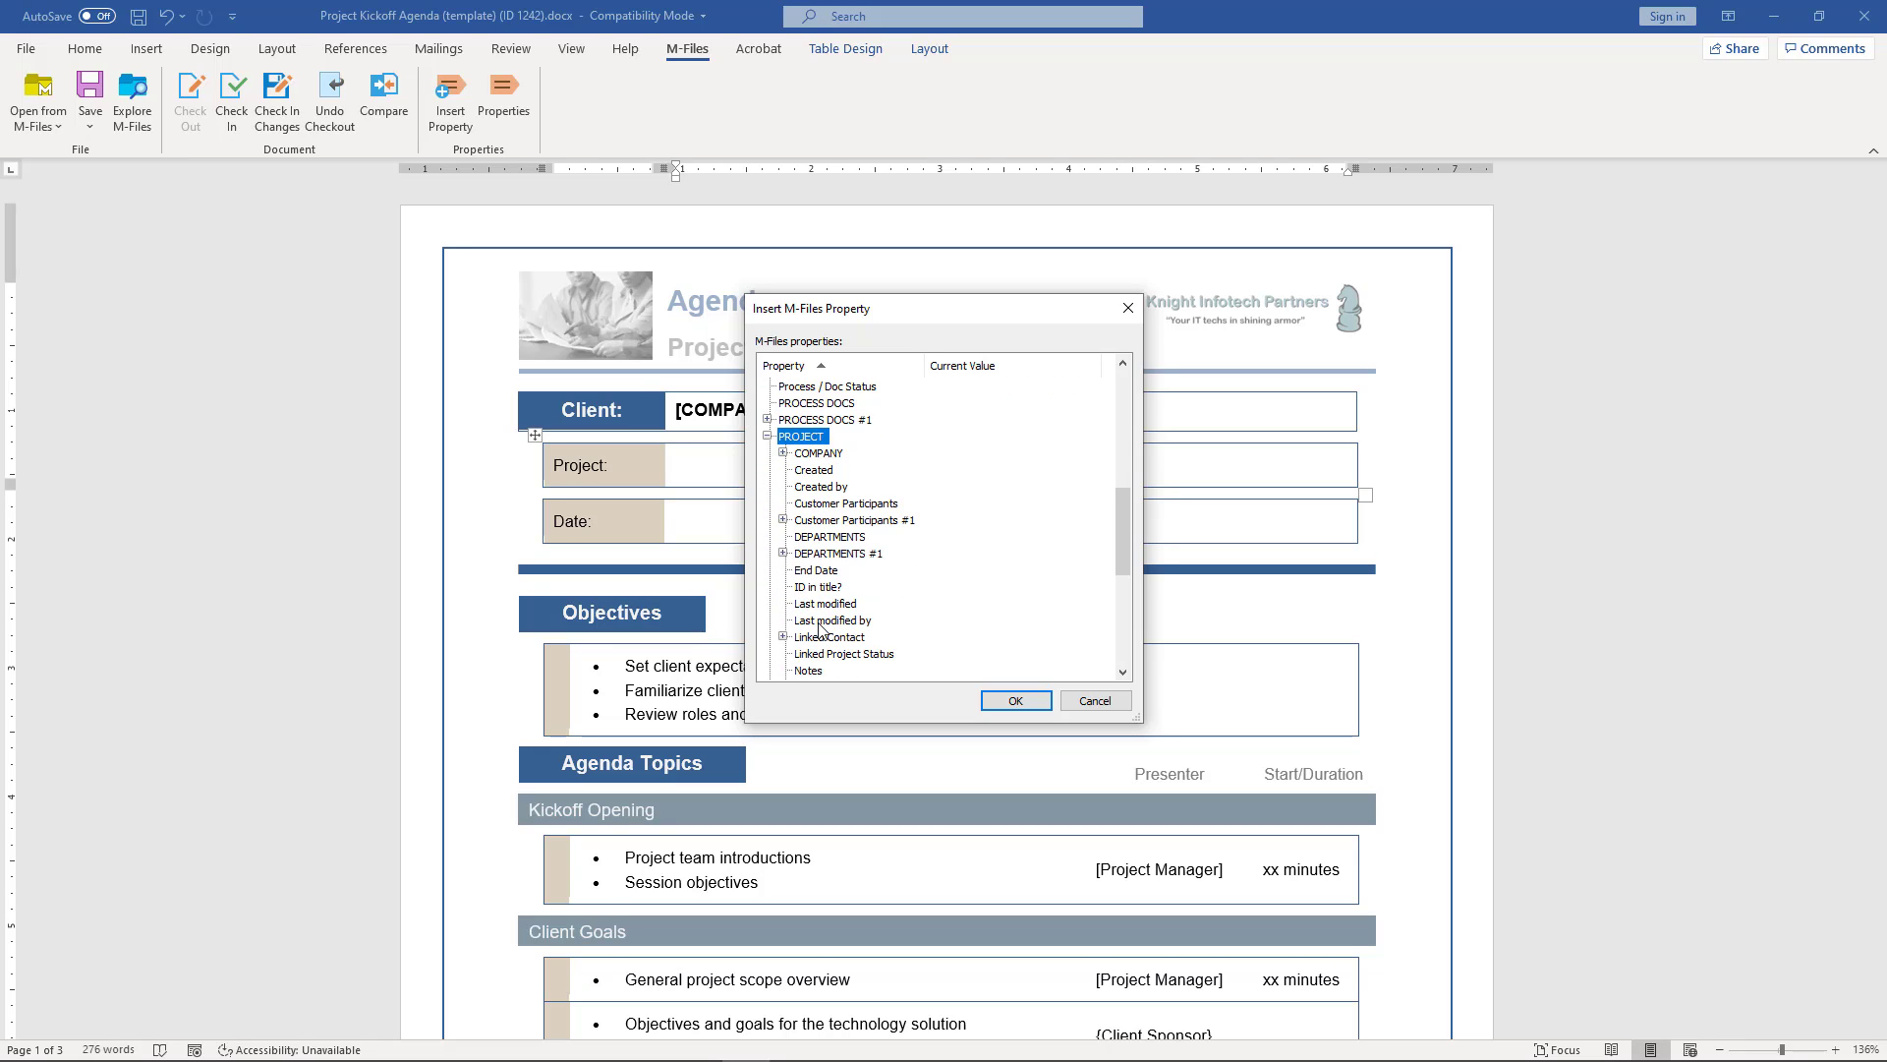
scroll(824, 634, down, 2)
click(825, 670)
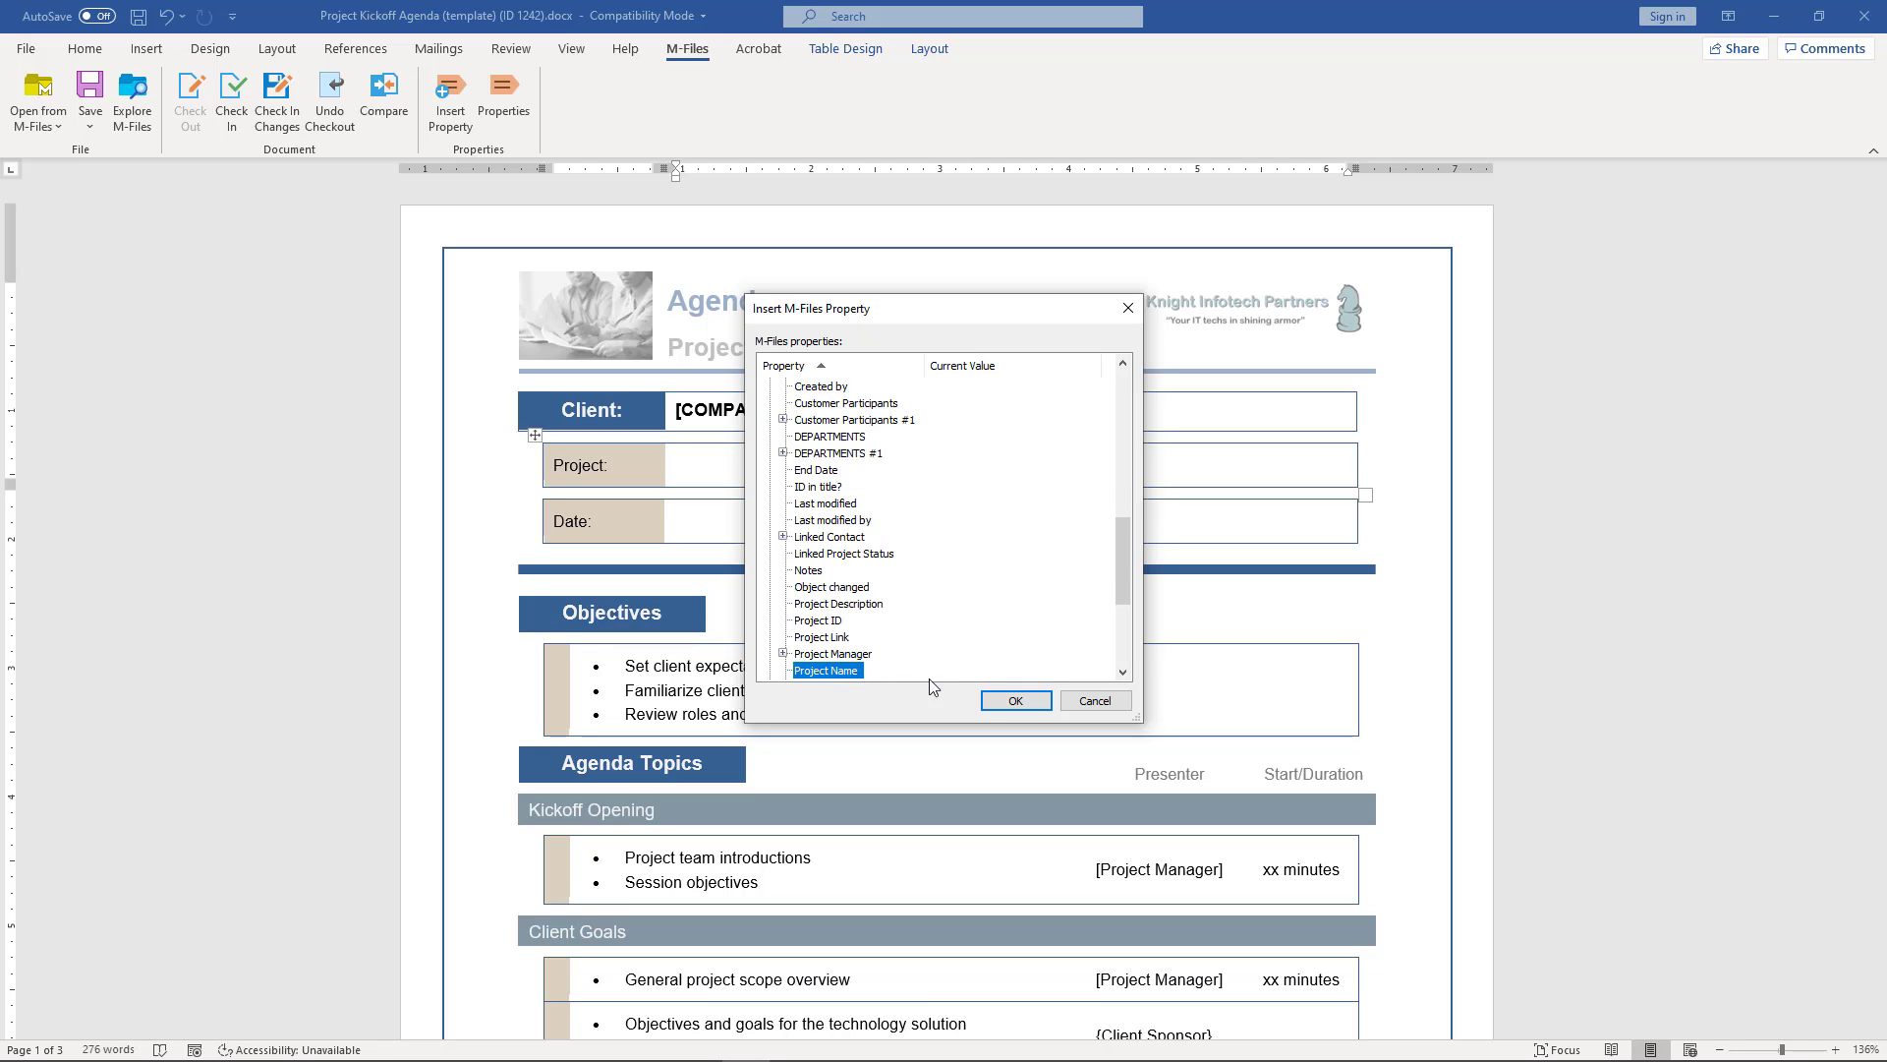
click(1015, 700)
click(736, 518)
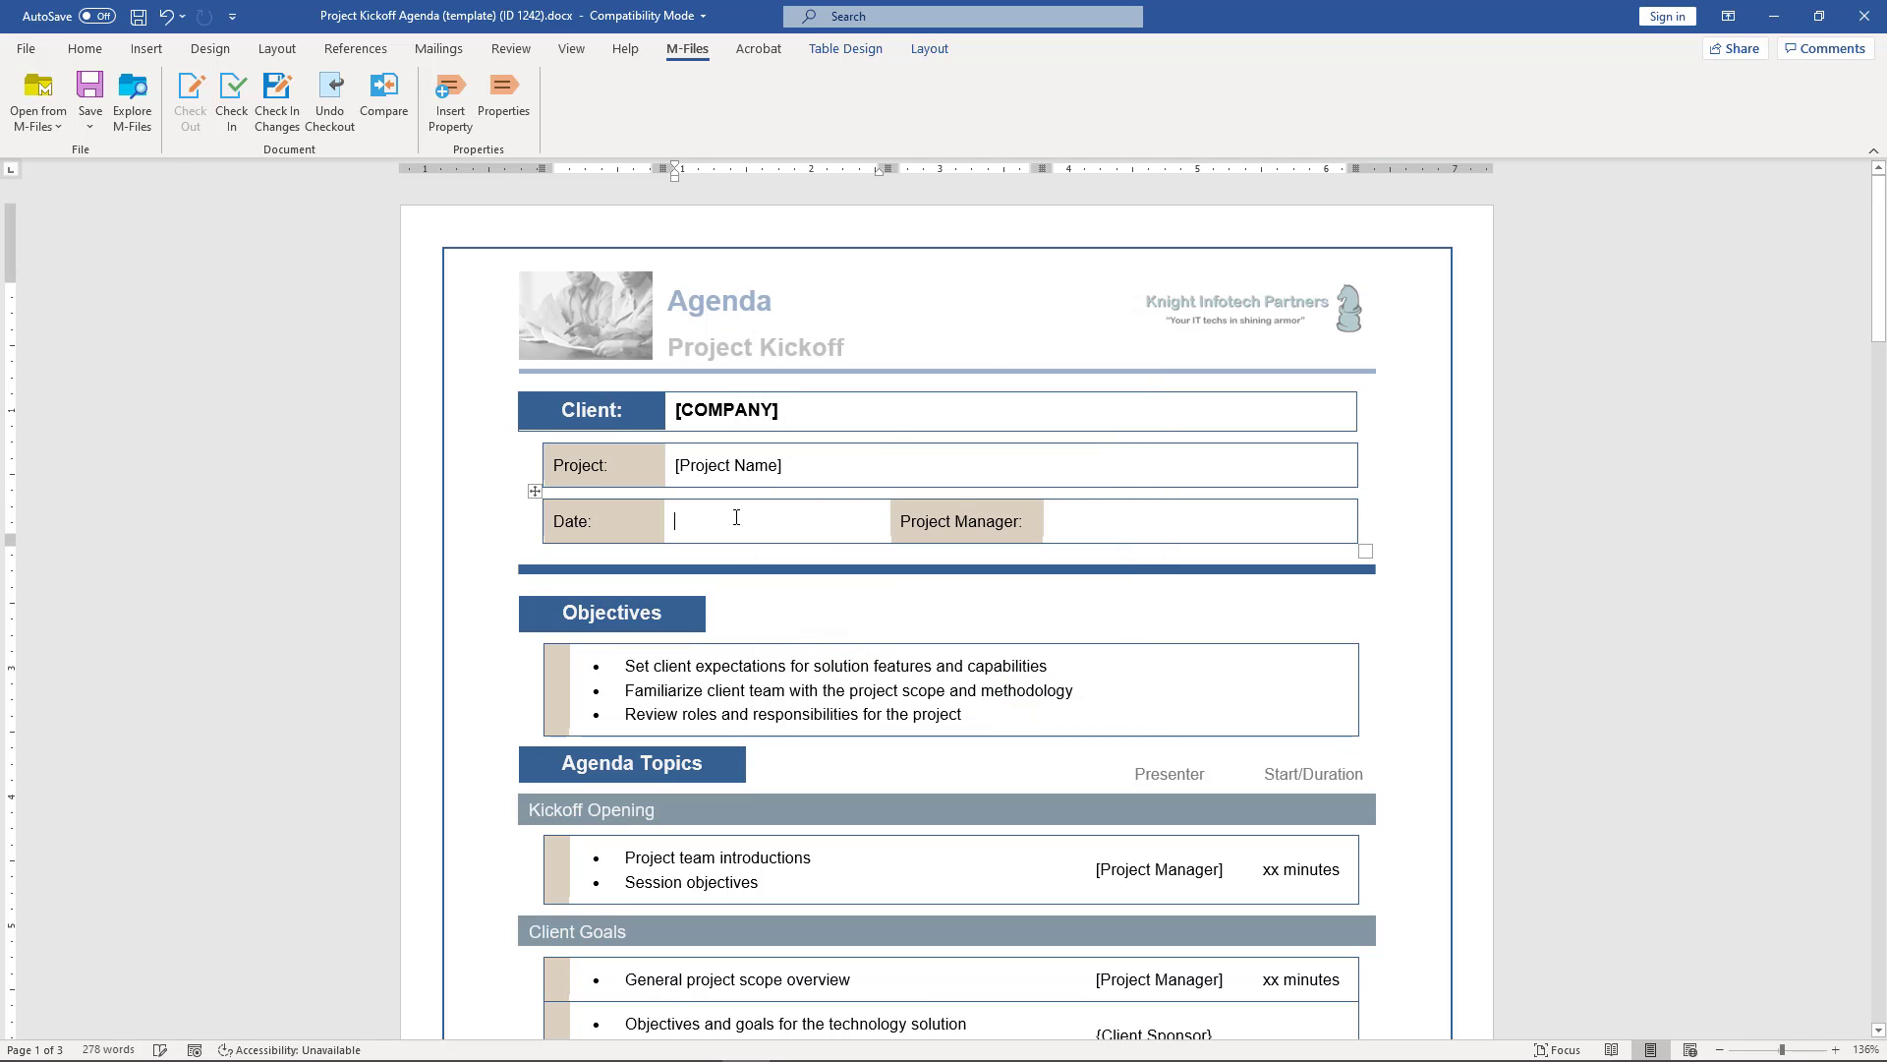
- Insert Meeting Date into the Date cell and Meeting Facilitator into the Project Manager cell
click(447, 108)
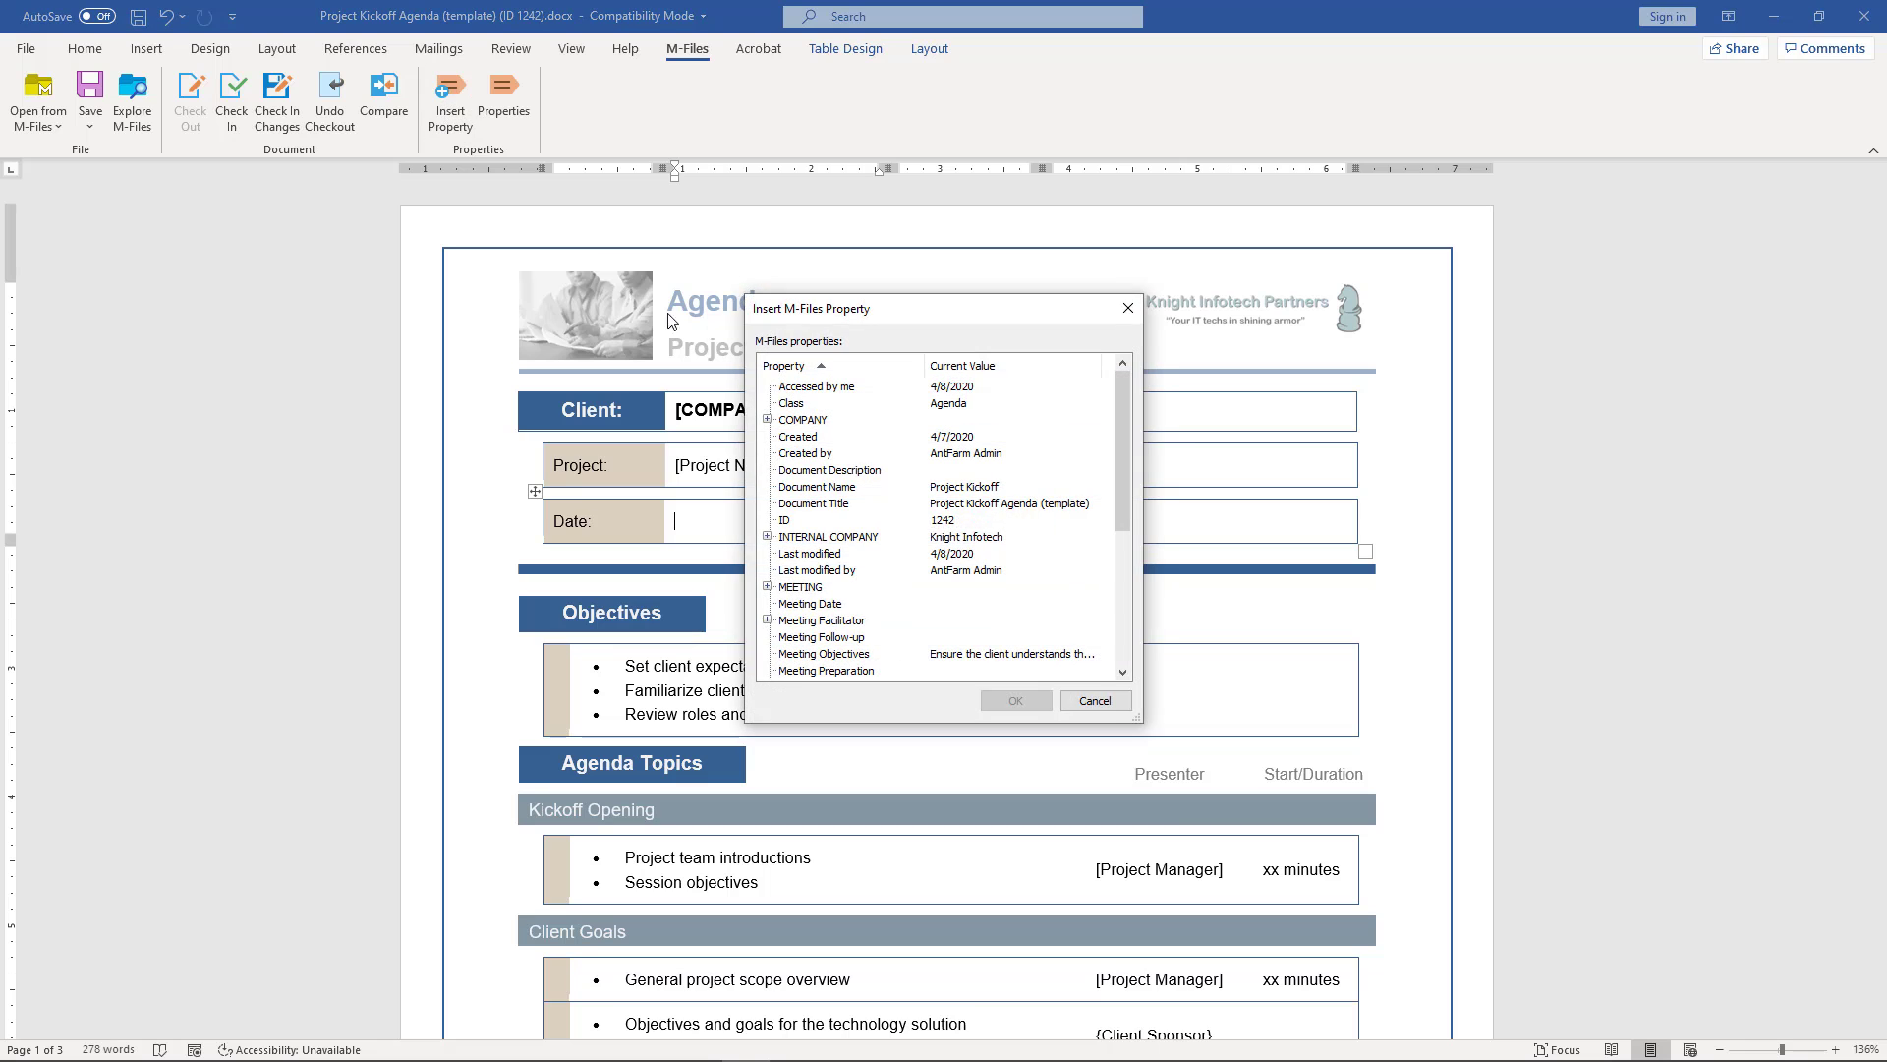
click(809, 603)
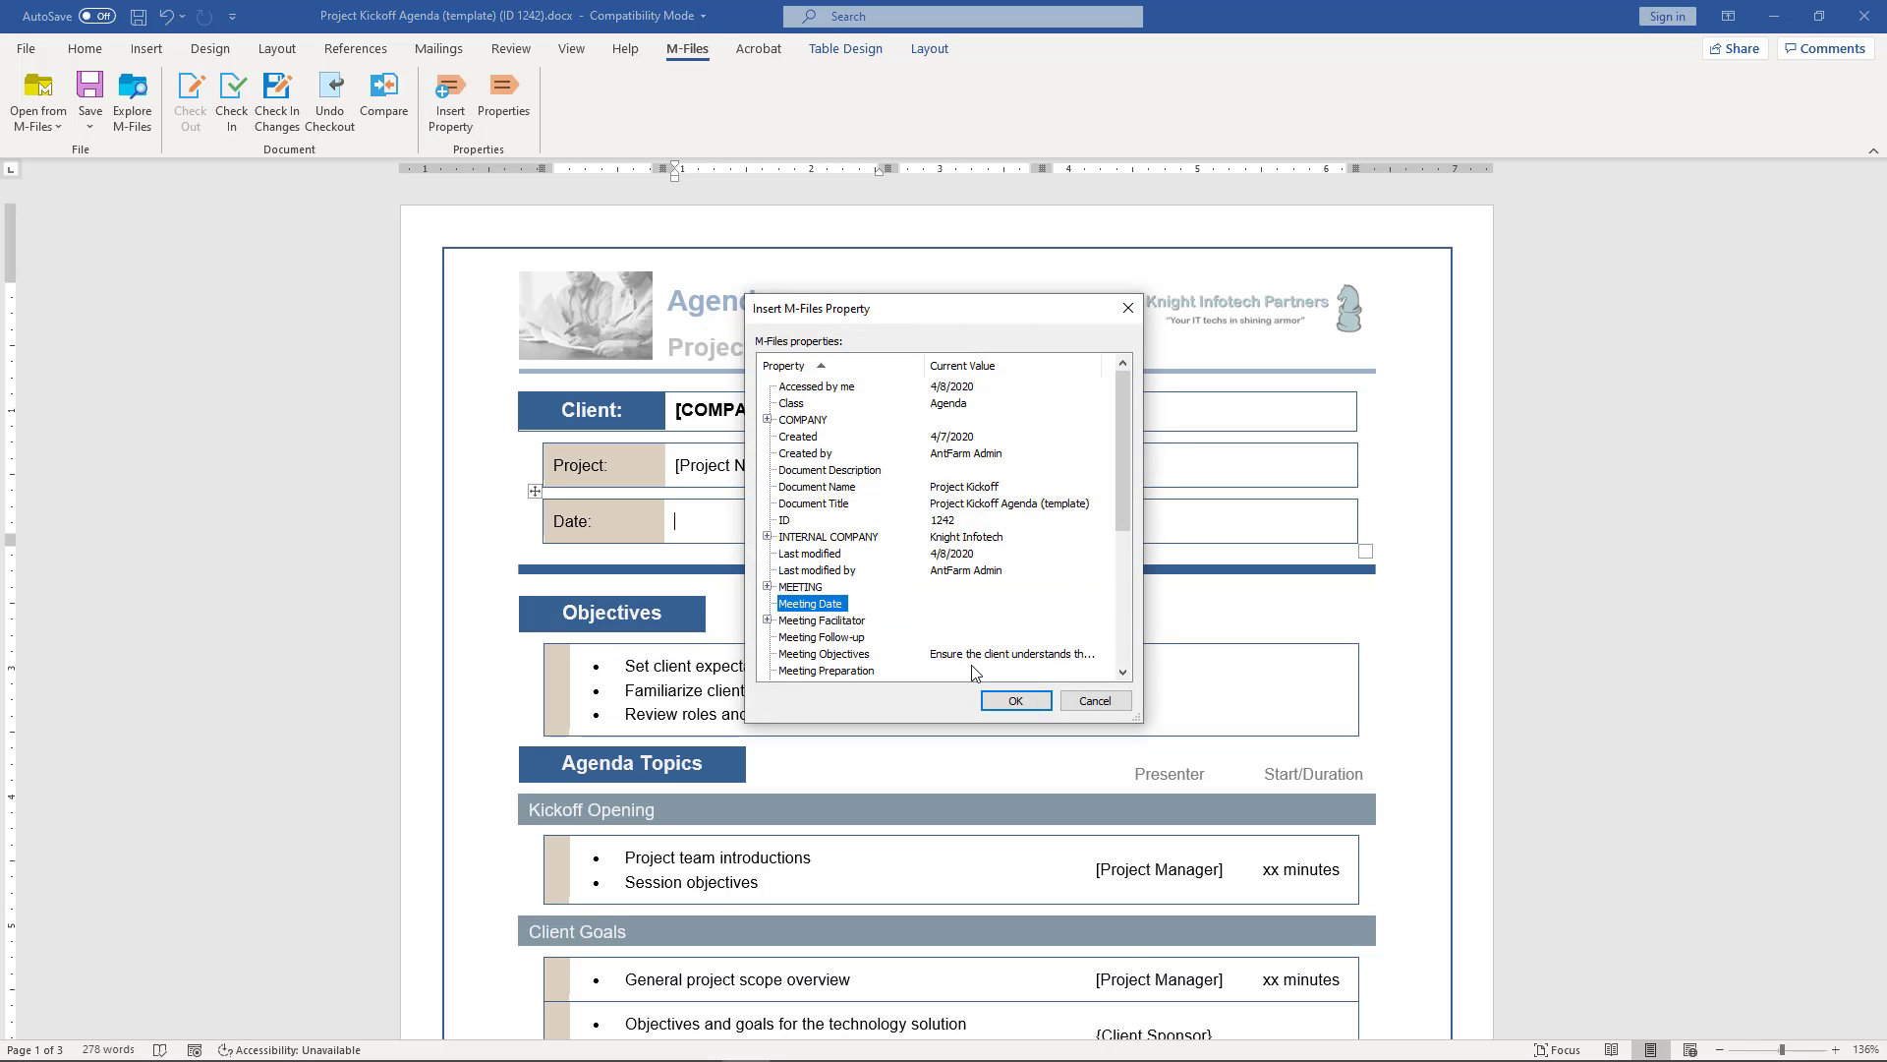
click(1014, 700)
click(1102, 521)
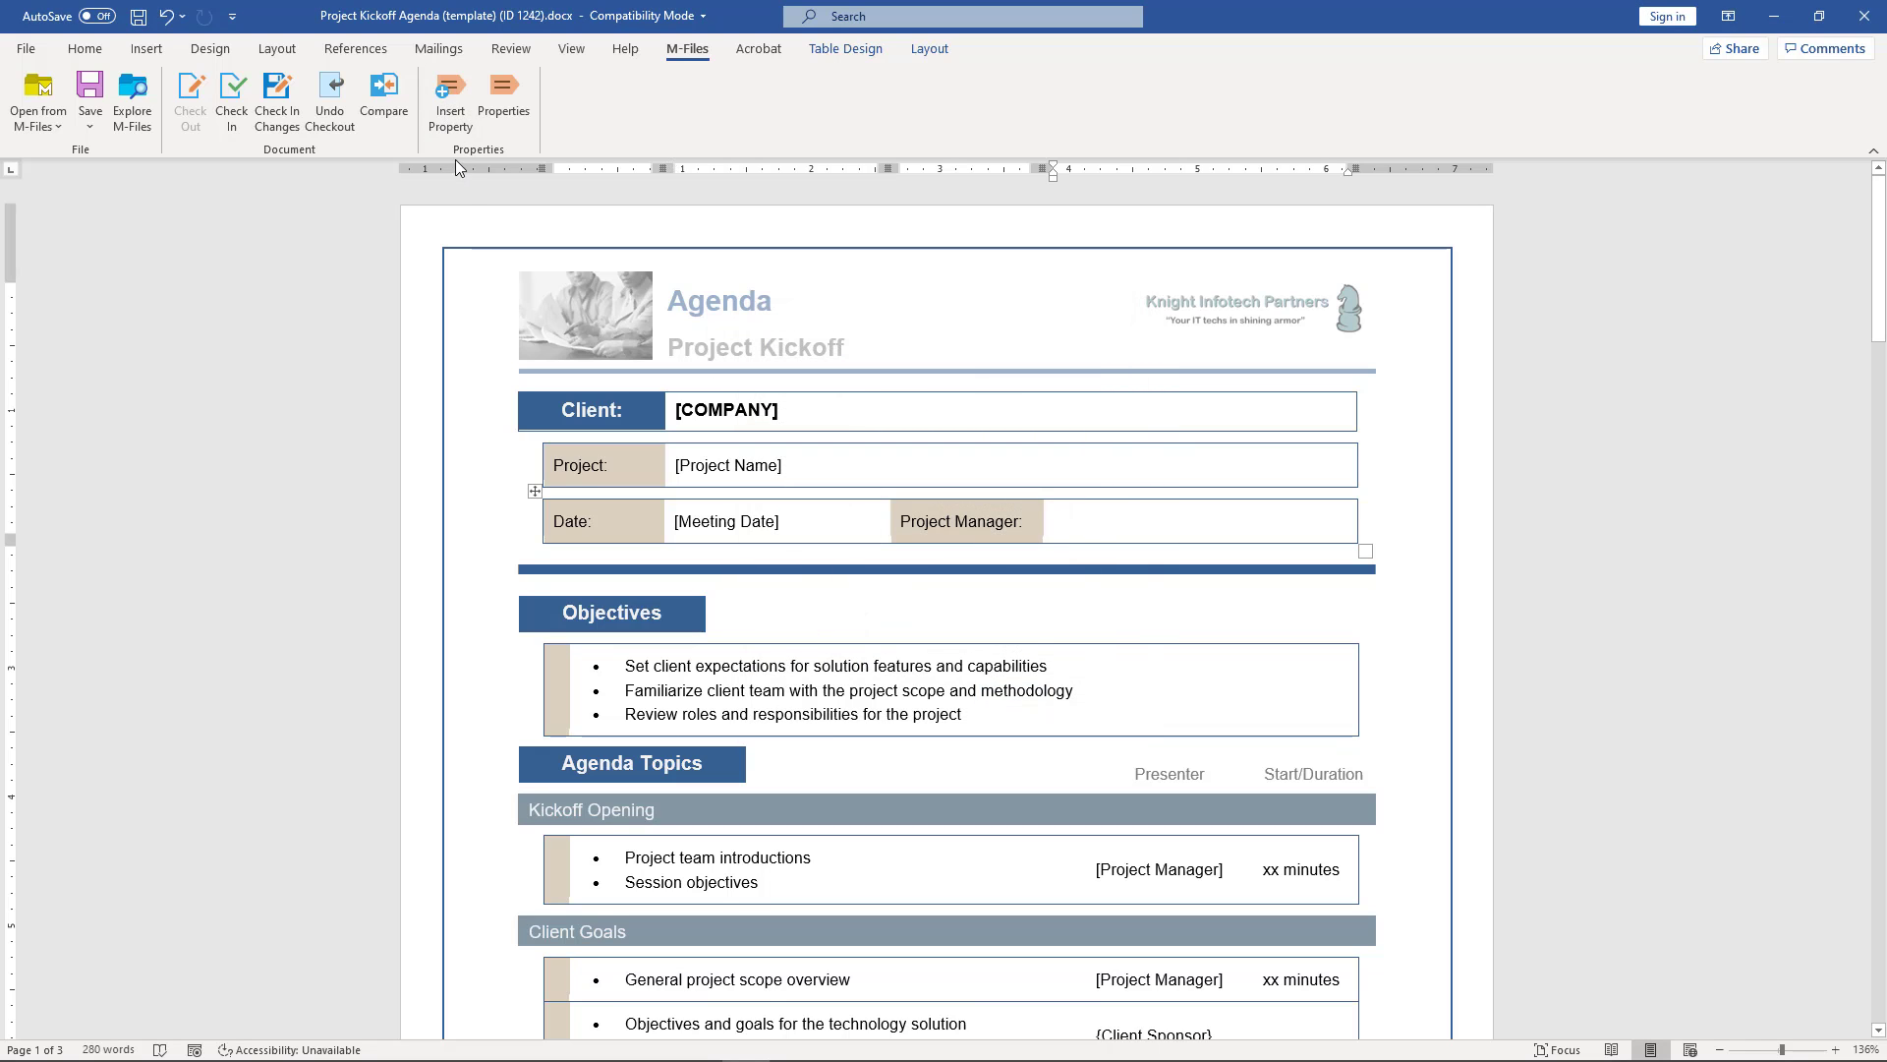
click(450, 120)
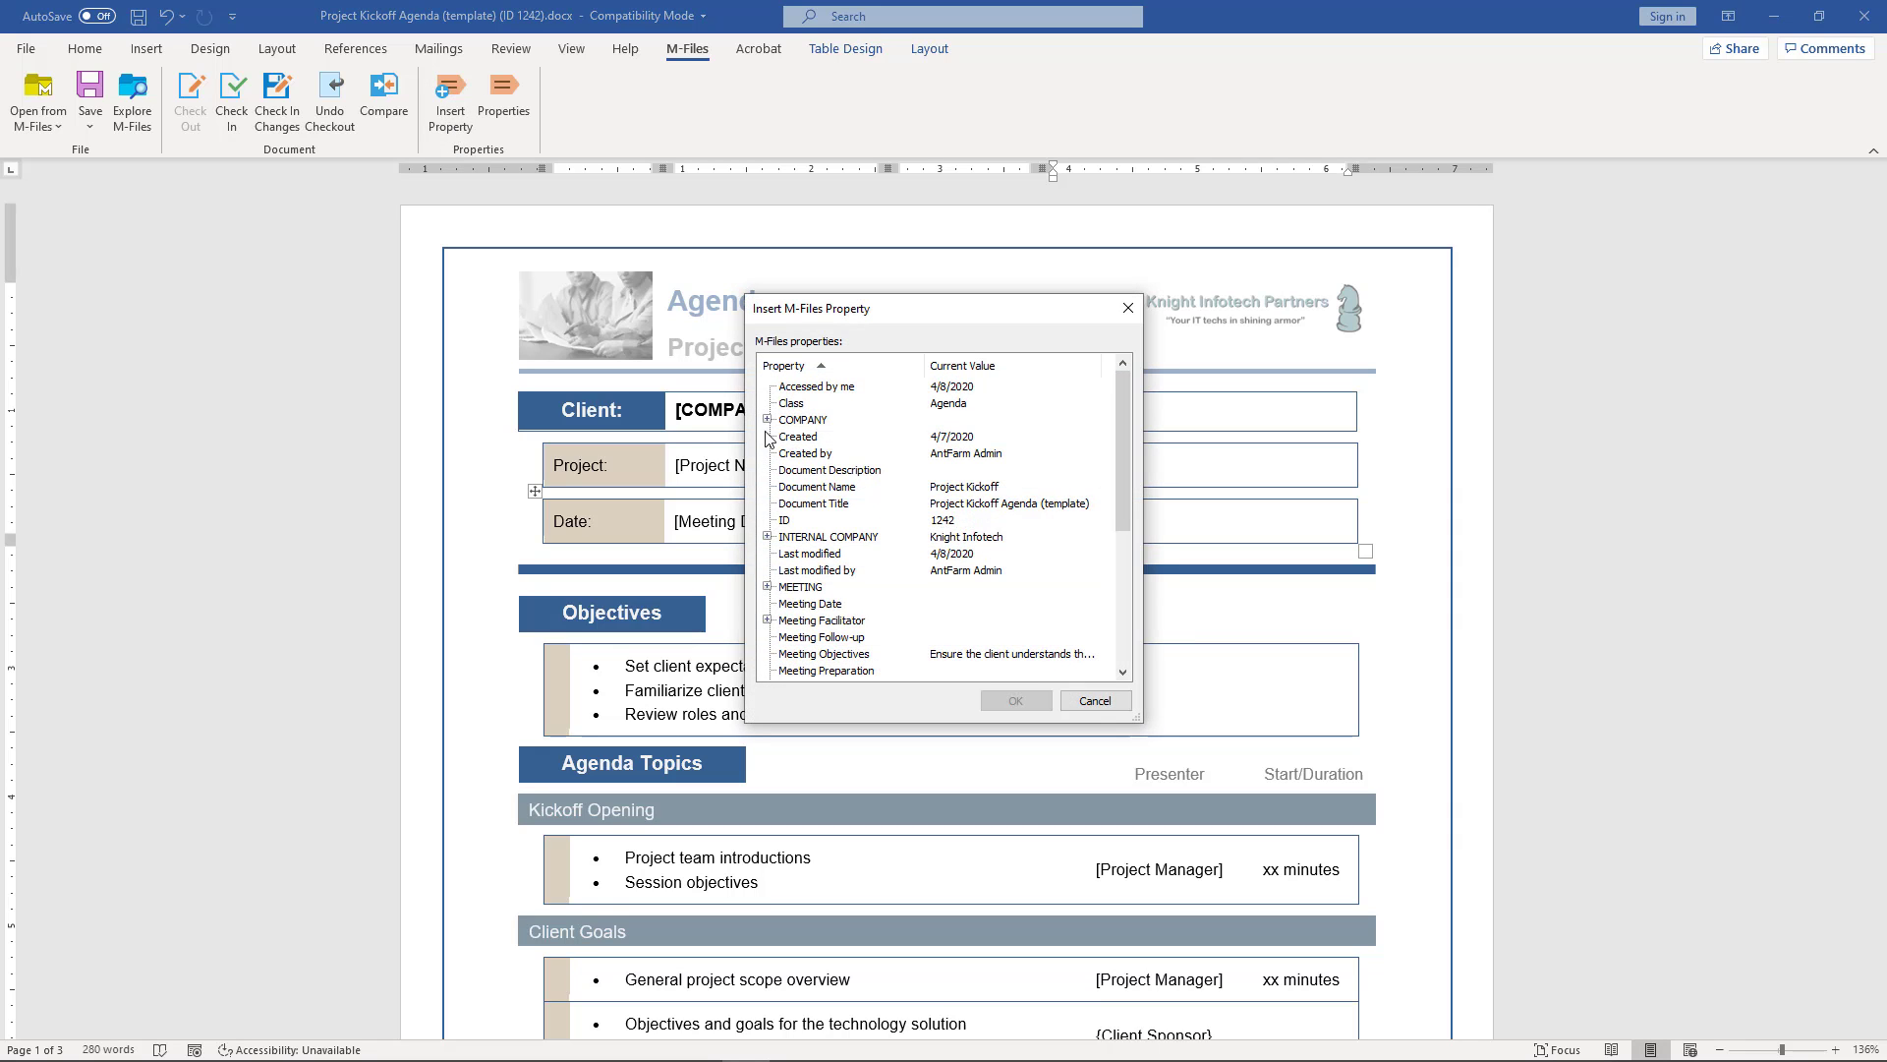
click(842, 623)
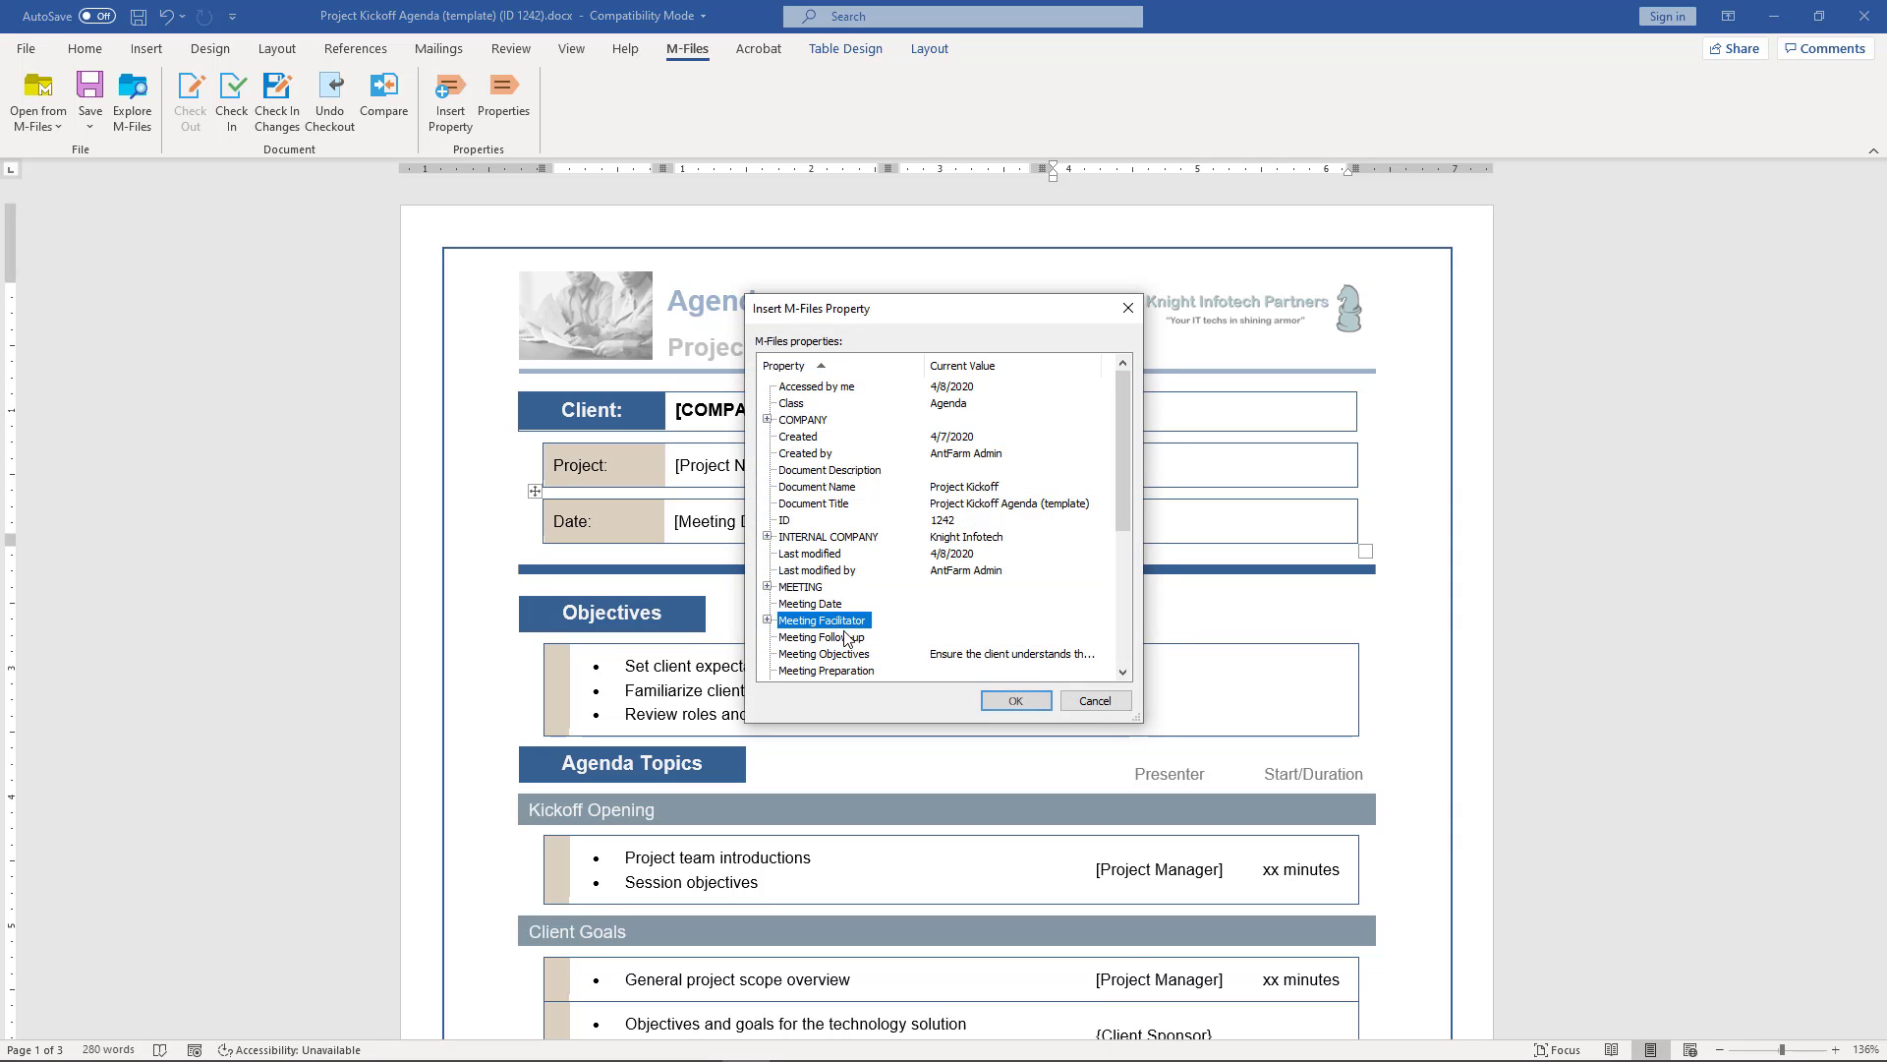
click(1013, 700)
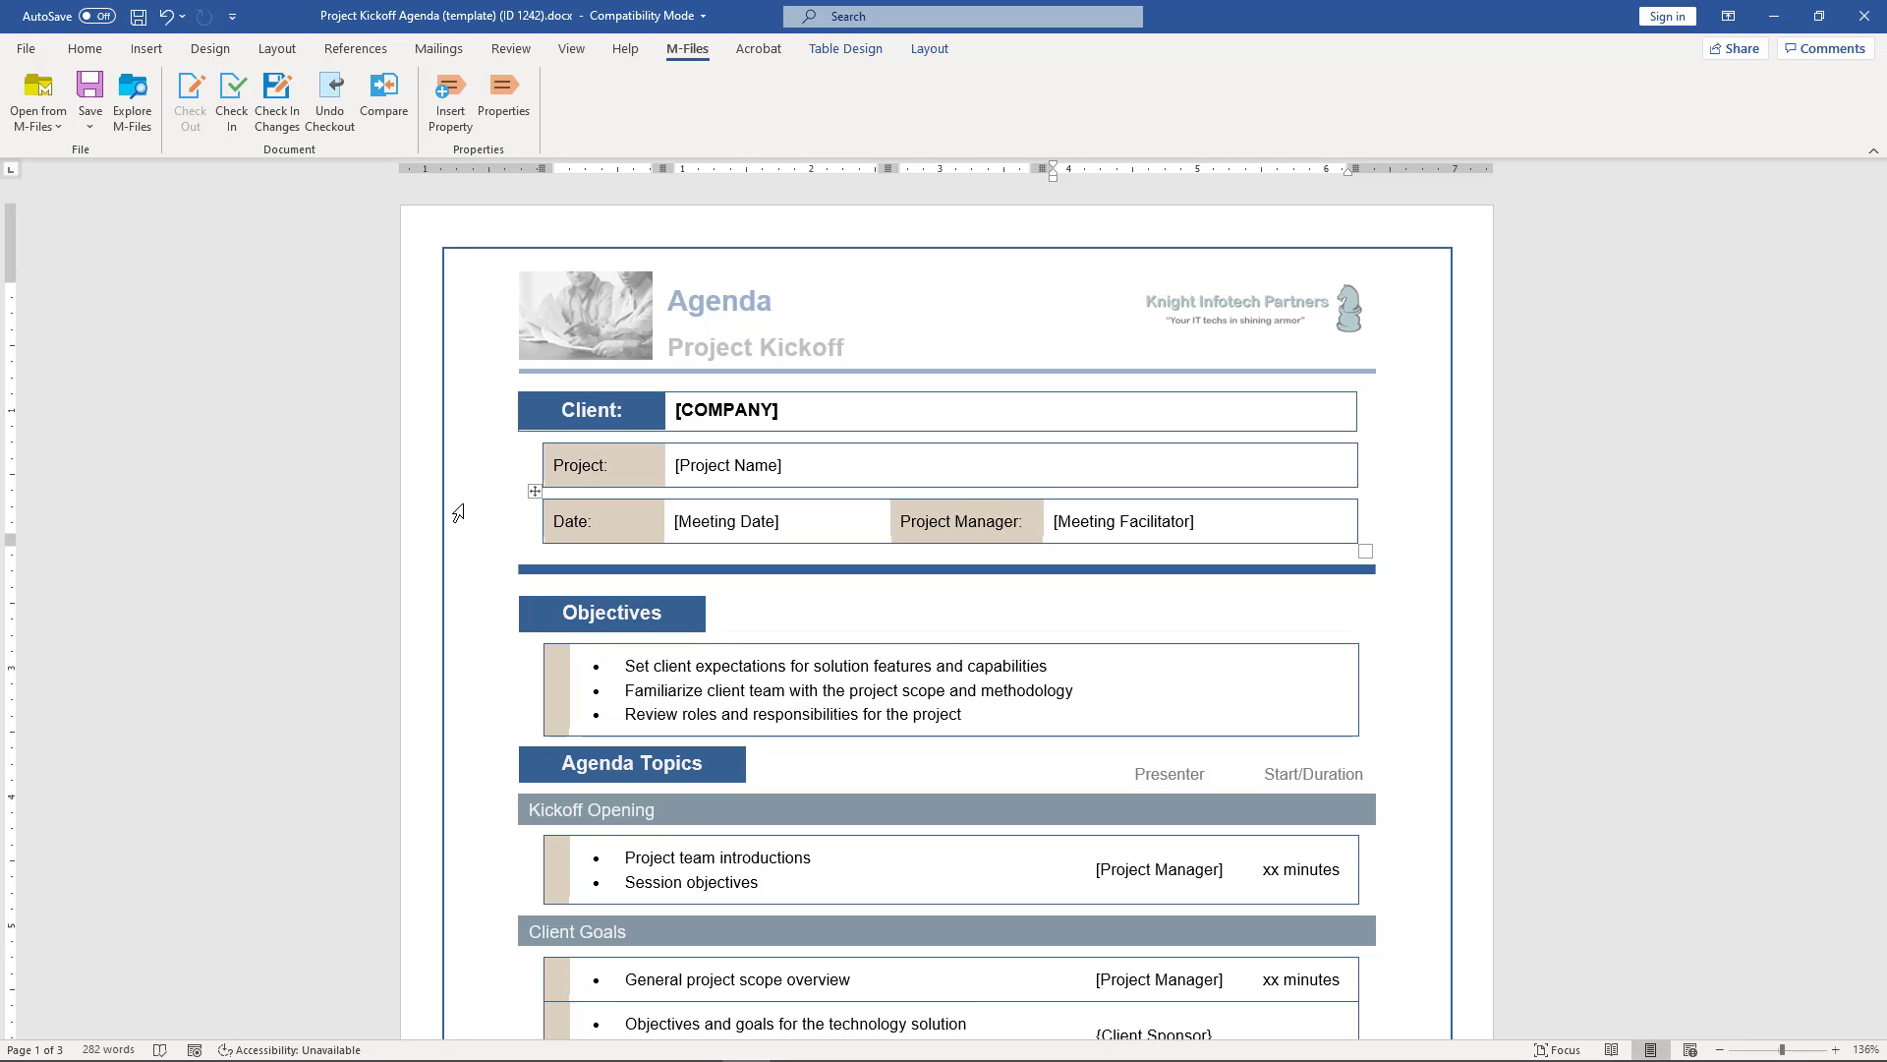
- Save and close the agenda in Word, then expand the M-Files task pane and browse list
click(139, 17)
click(1865, 16)
click(872, 578)
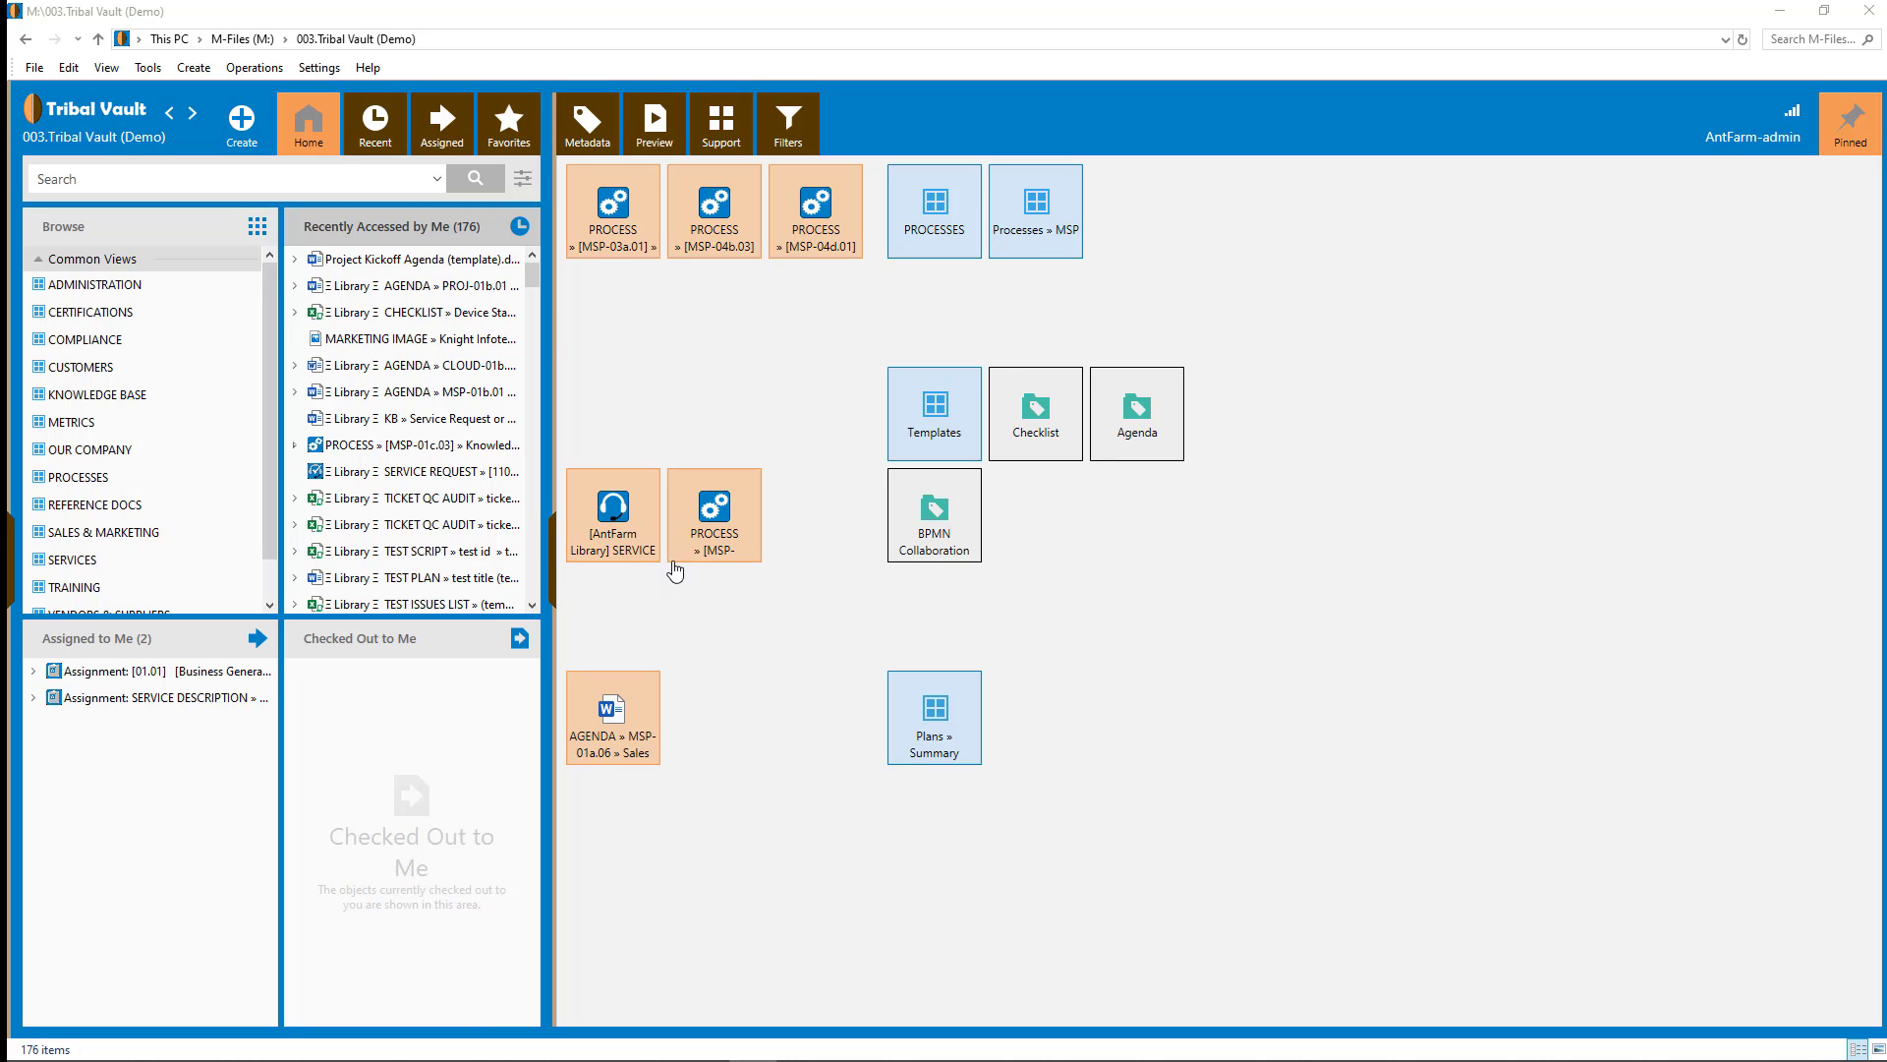
click(14, 581)
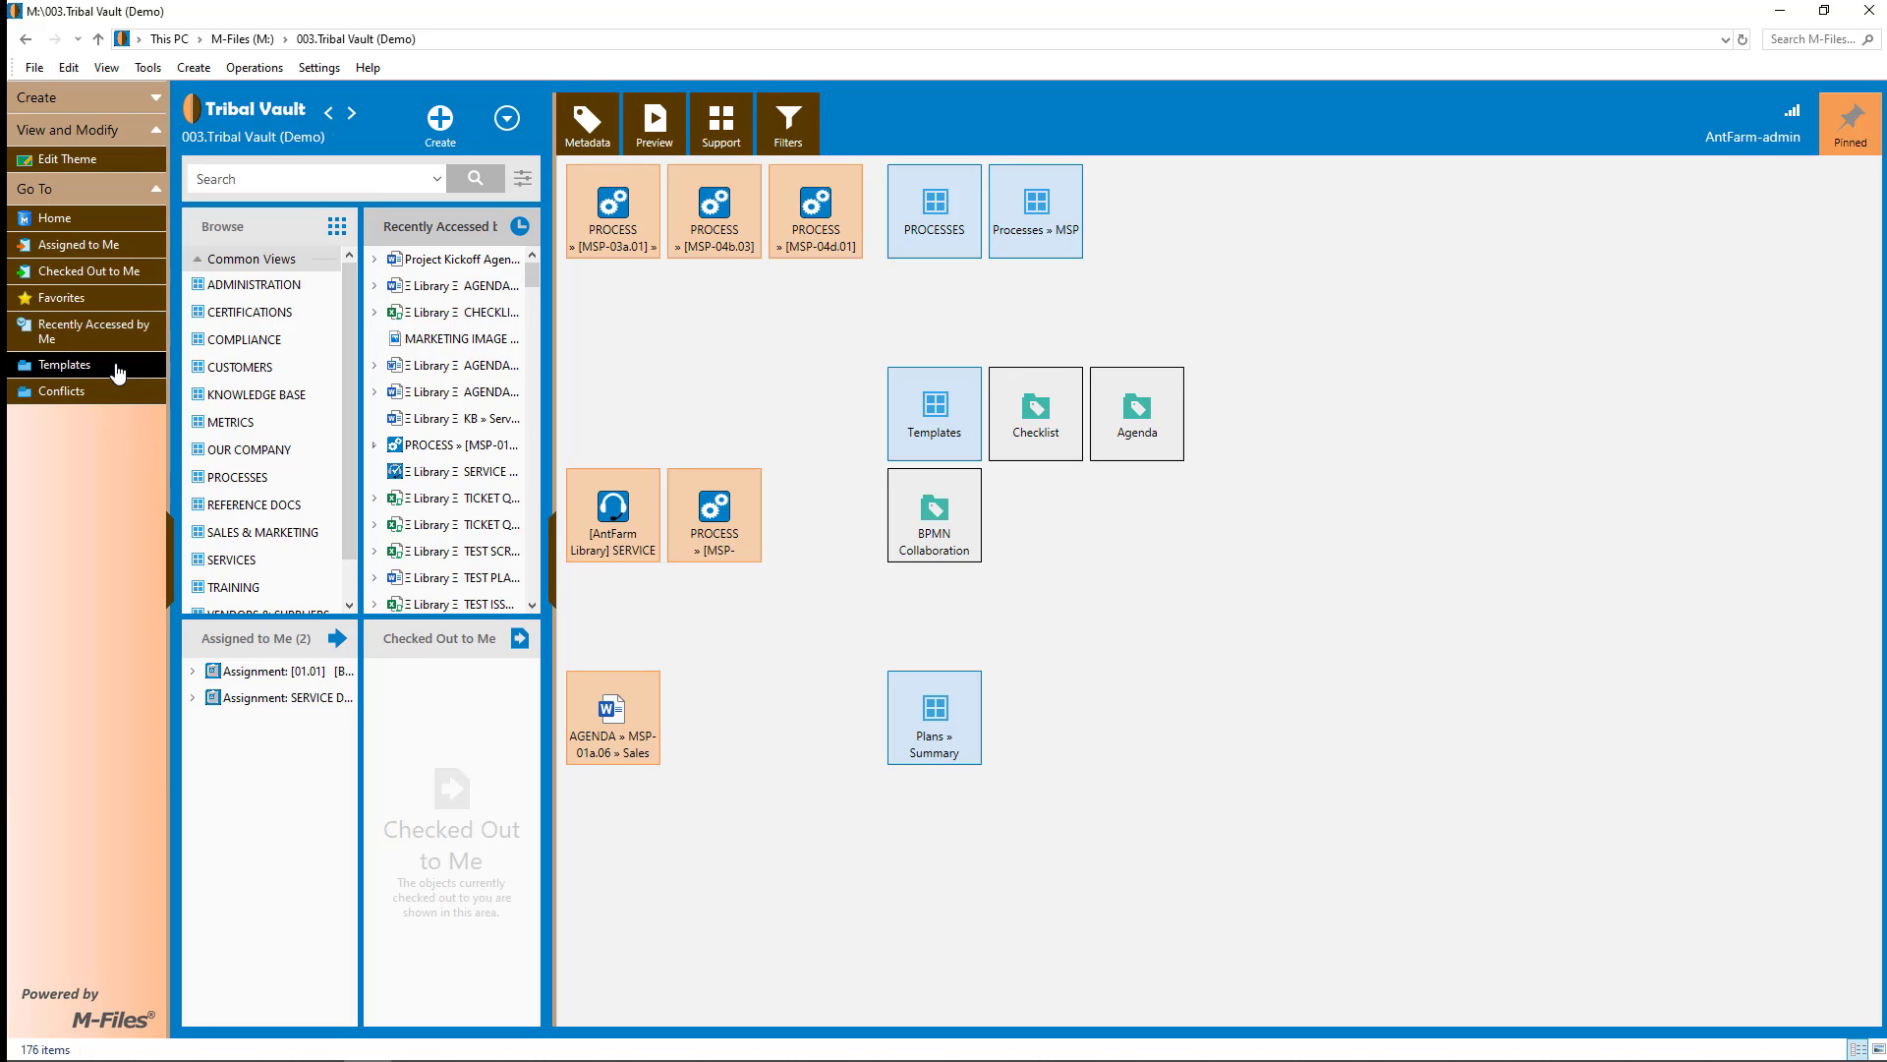
click(263, 234)
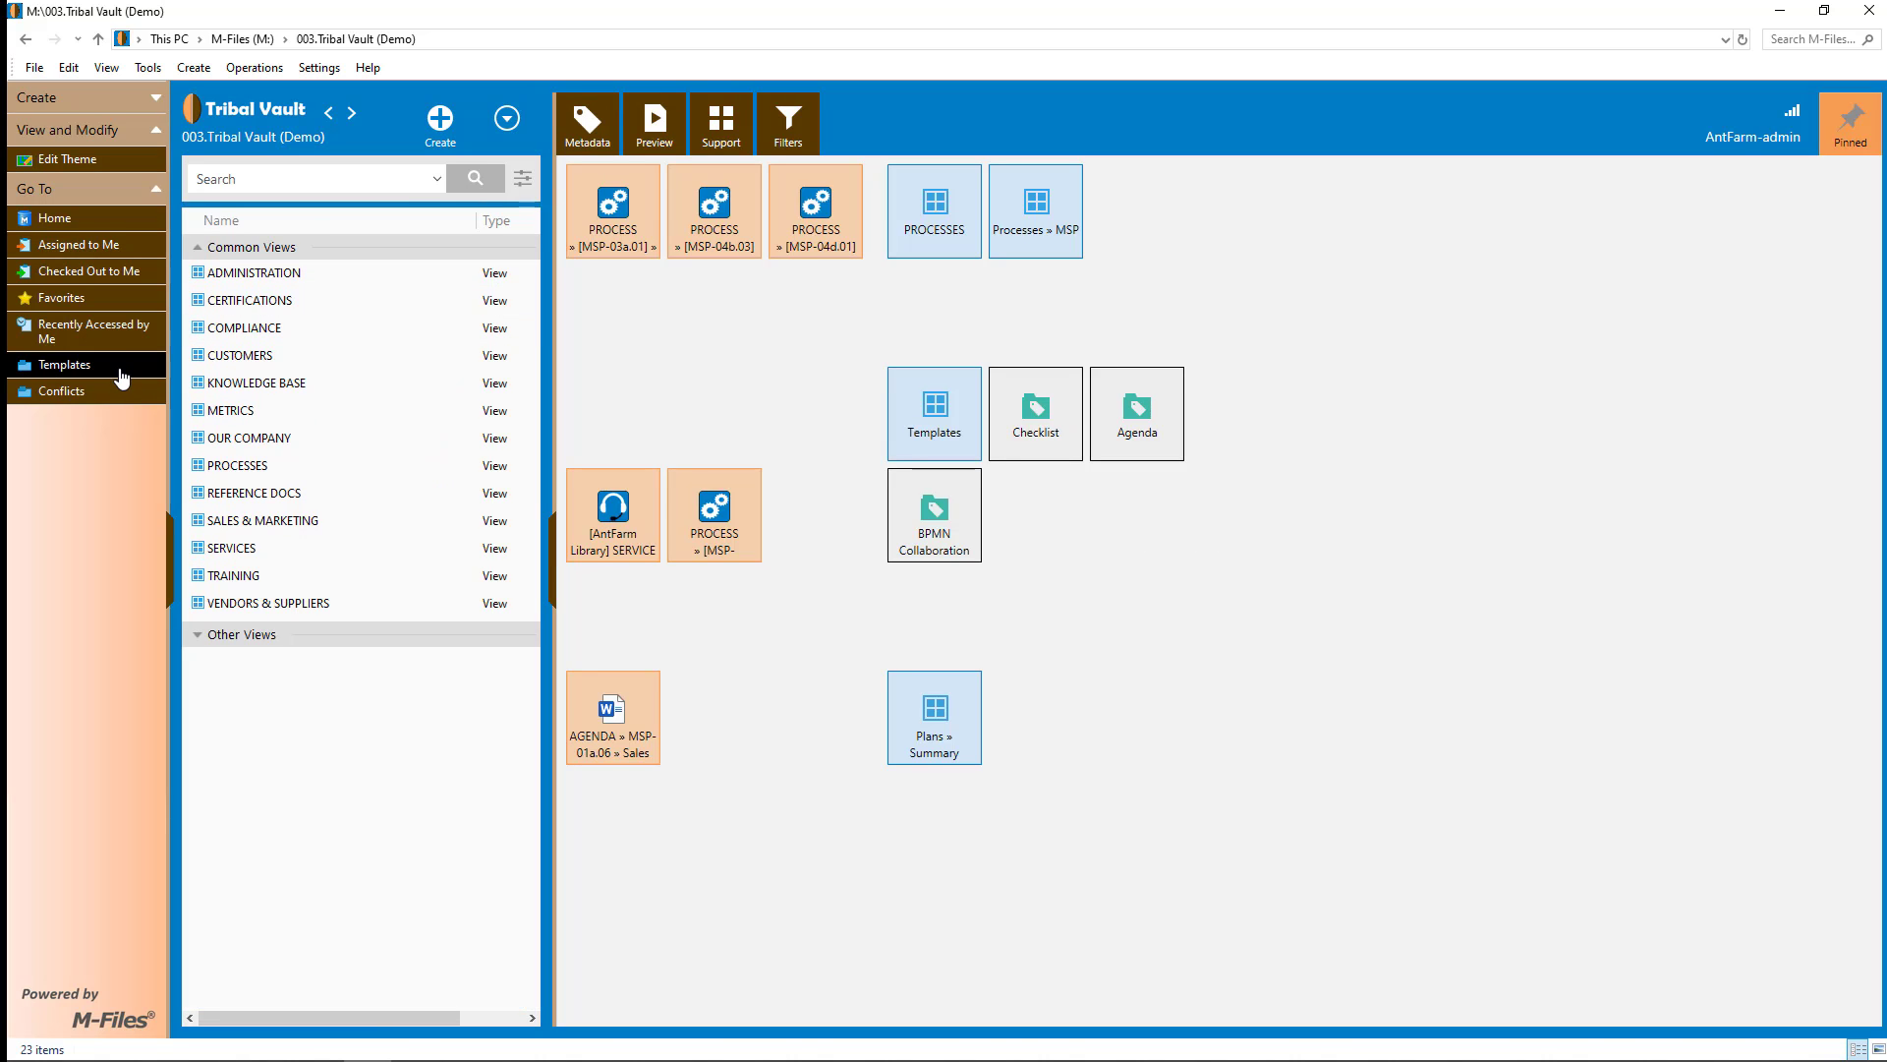
- Expand Other Views, inspect the Templates options, and open the Templates view from Go To
click(224, 638)
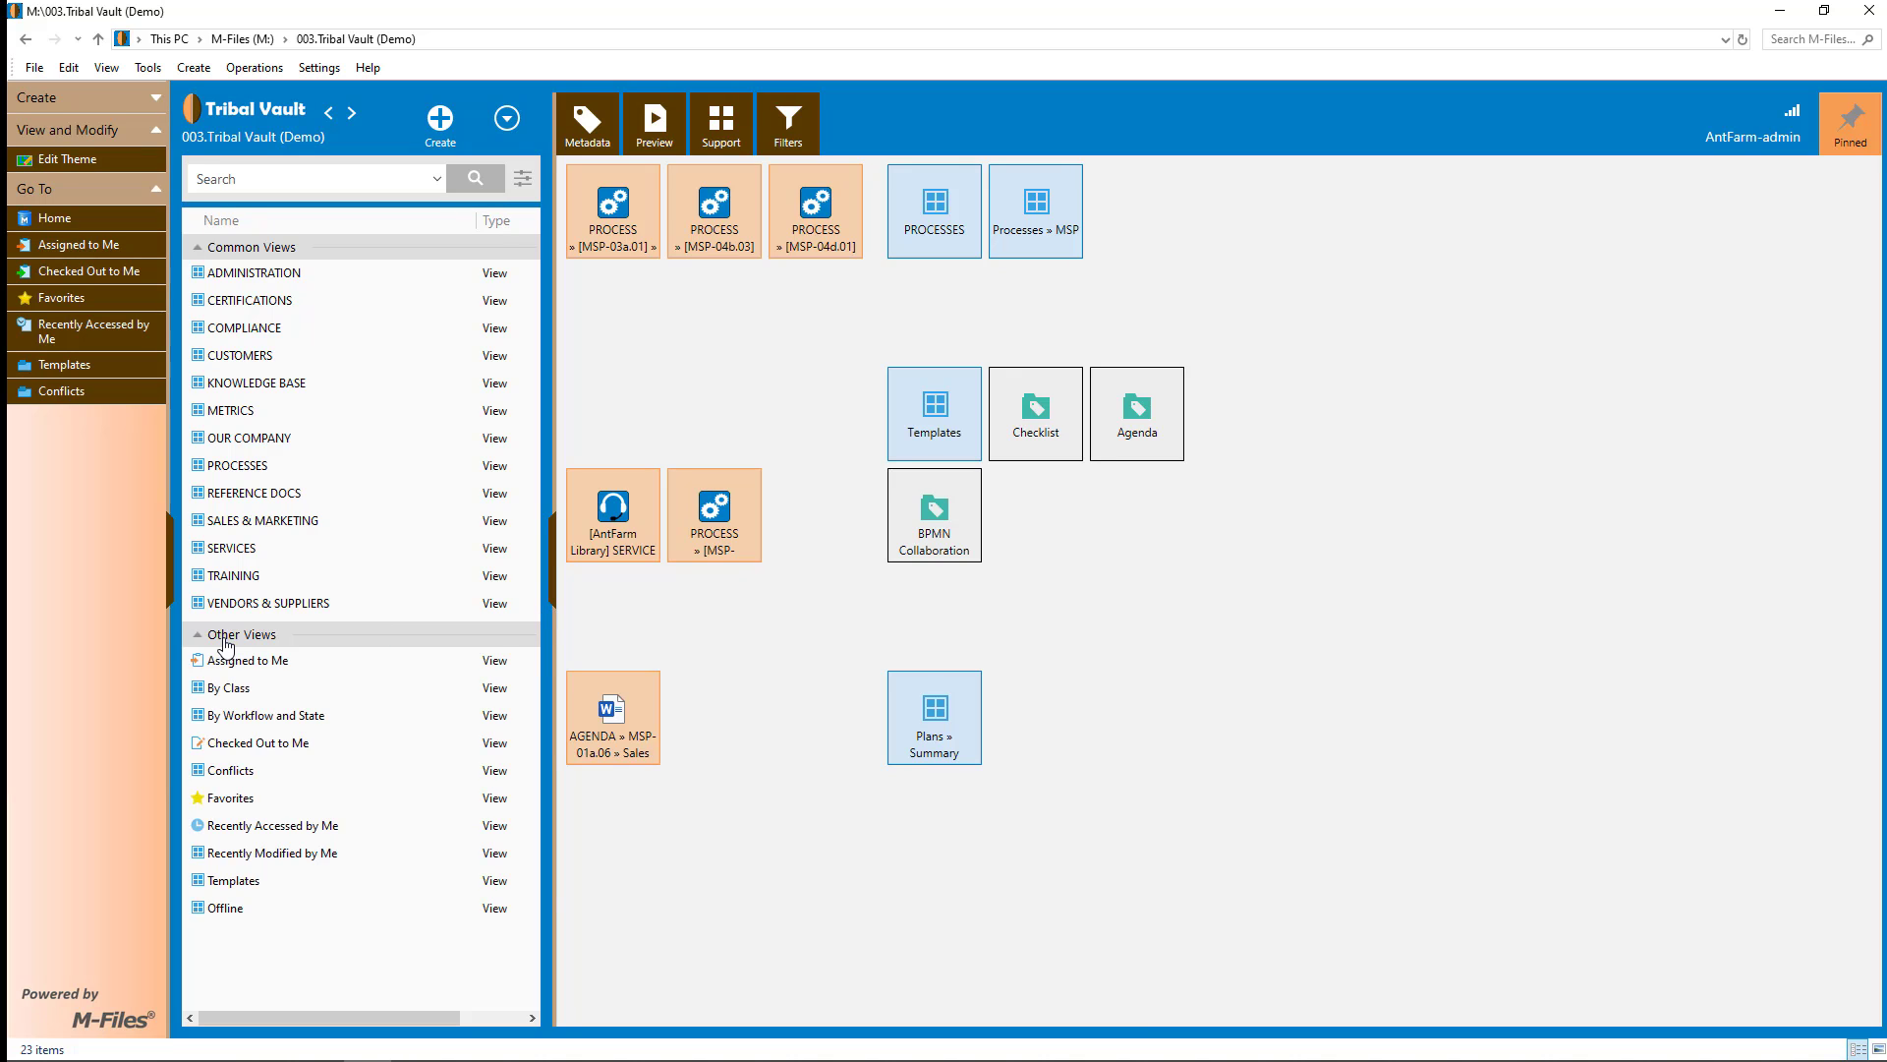
right_click(236, 884)
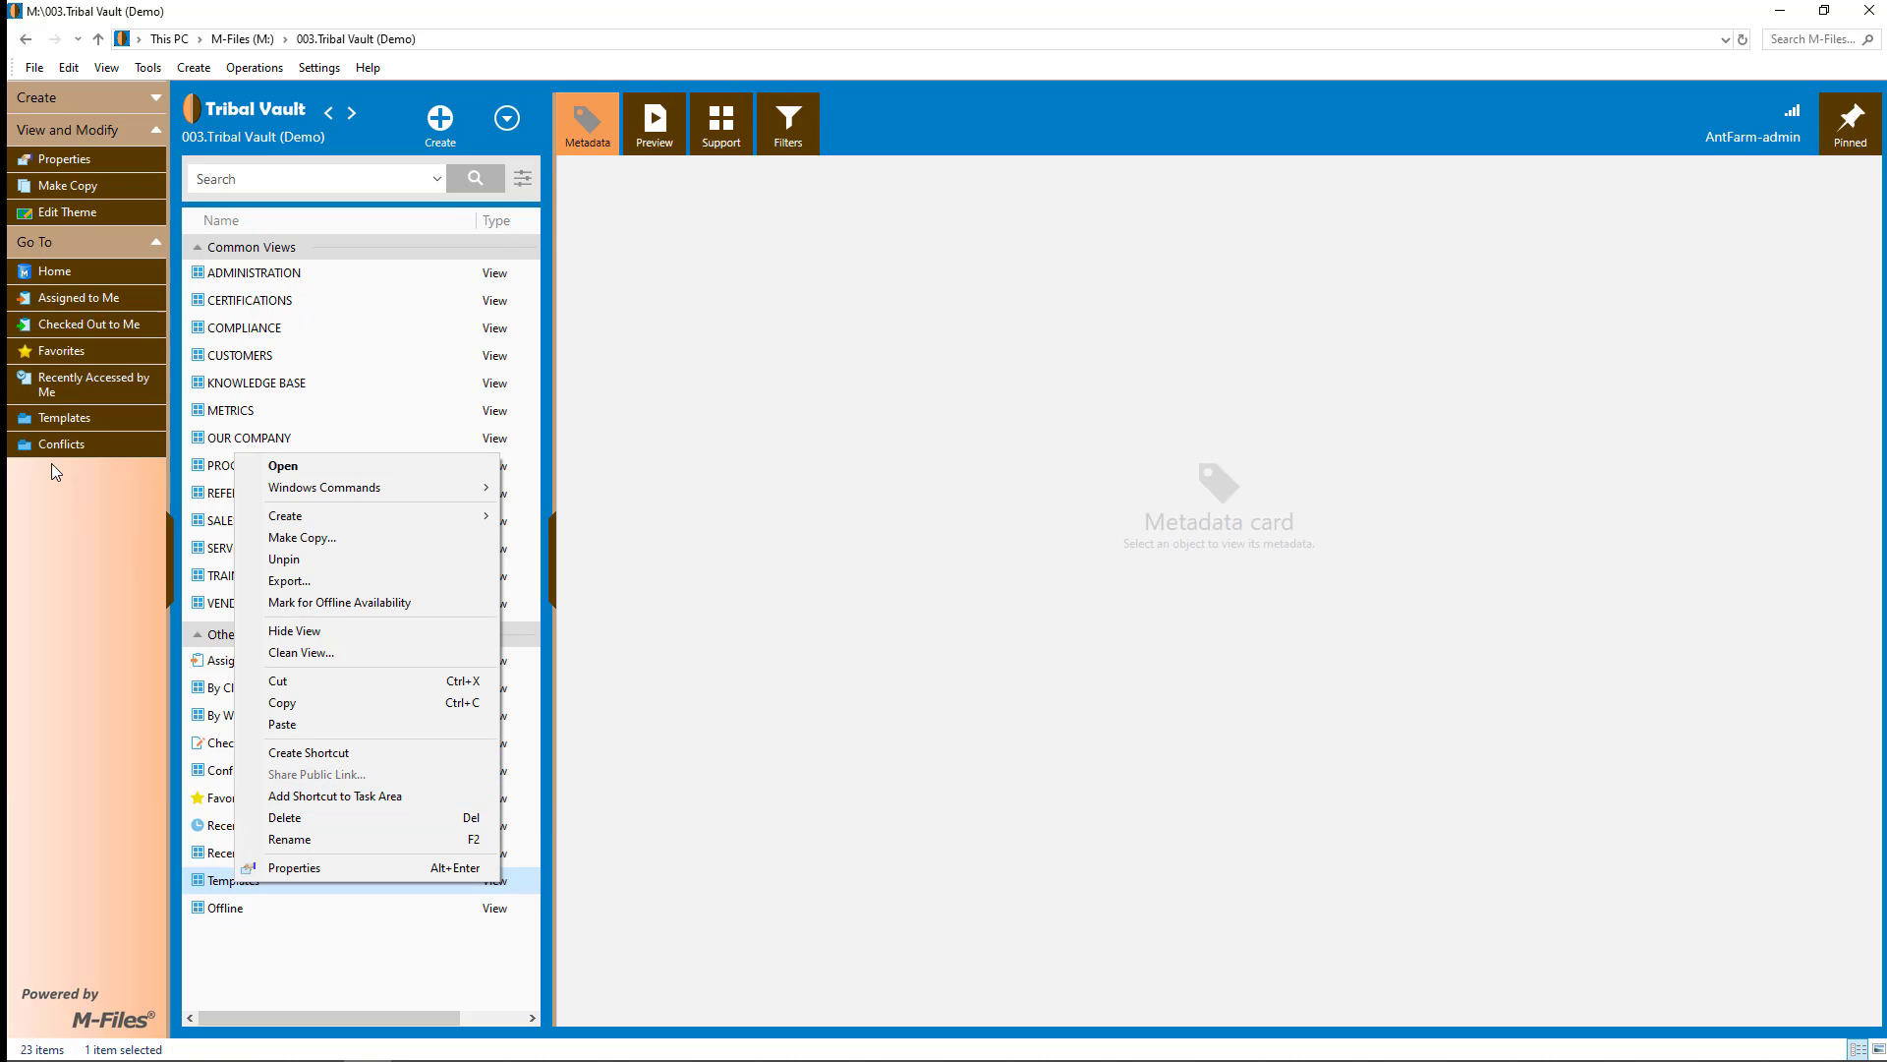
click(103, 507)
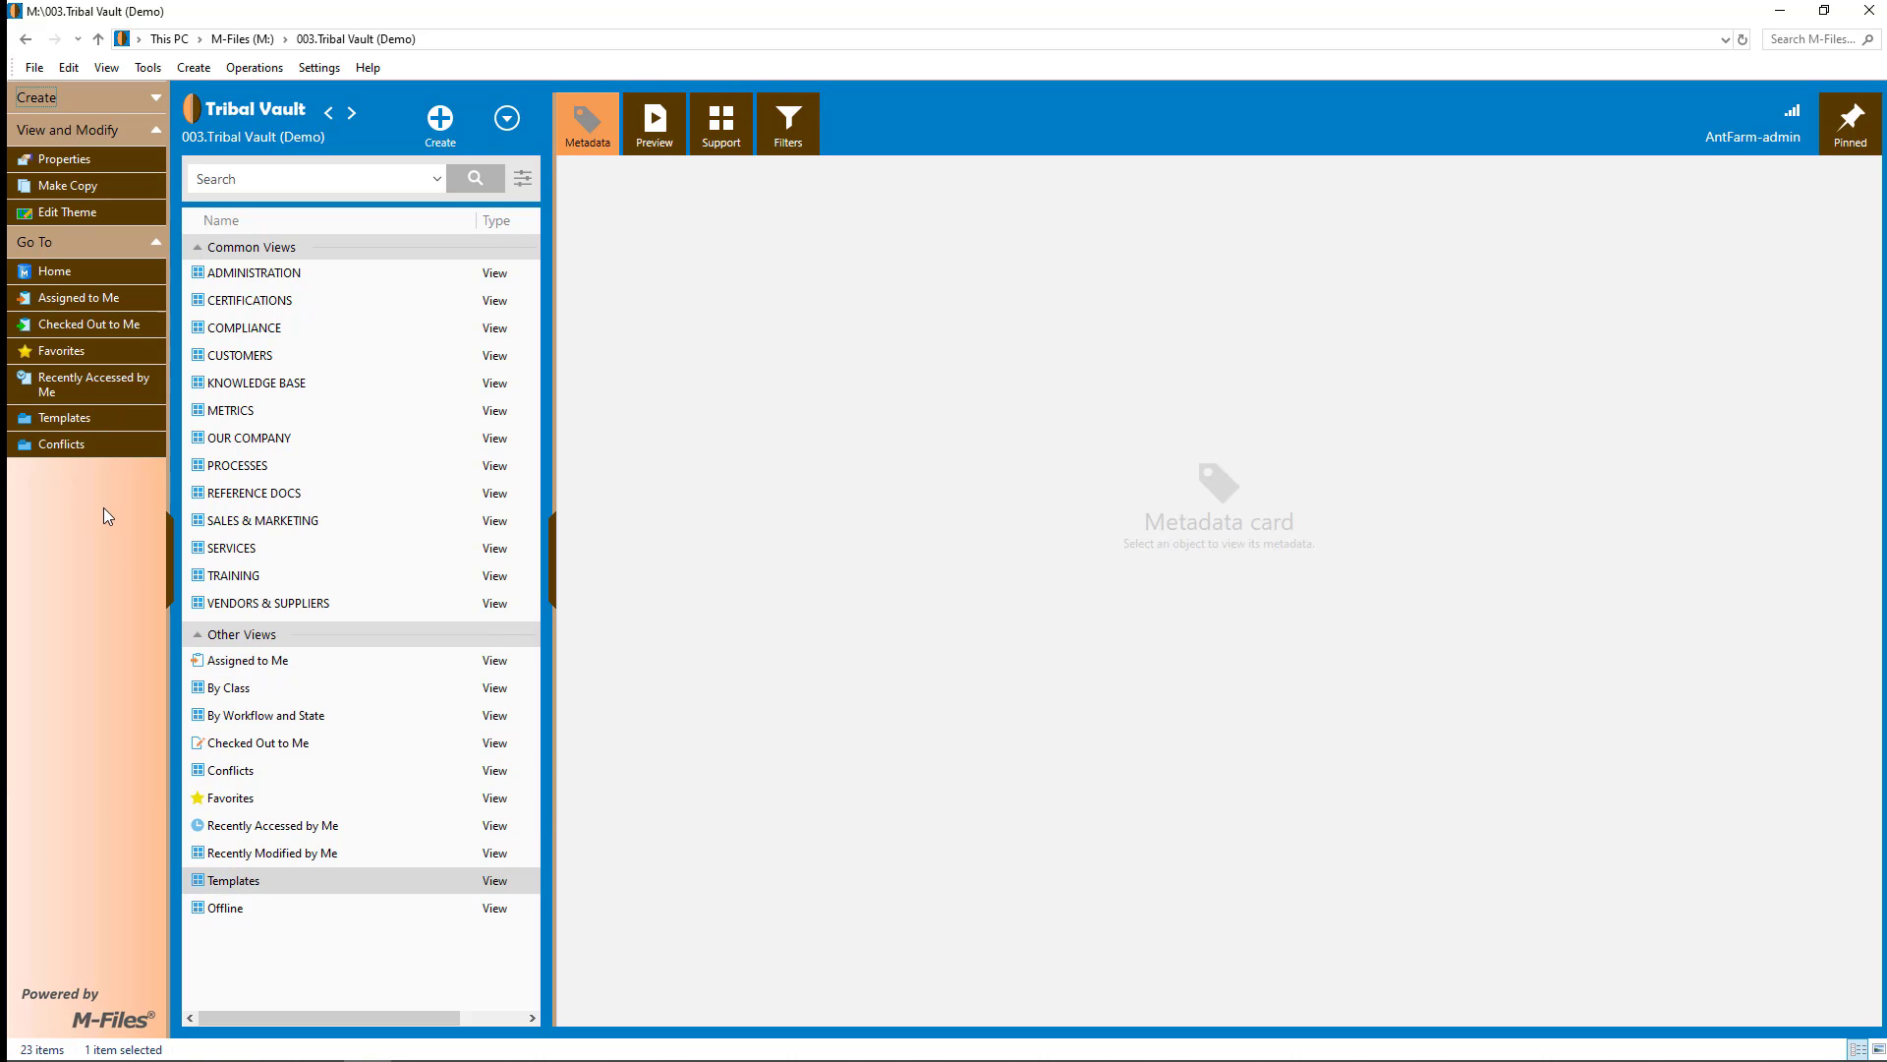
click(61, 431)
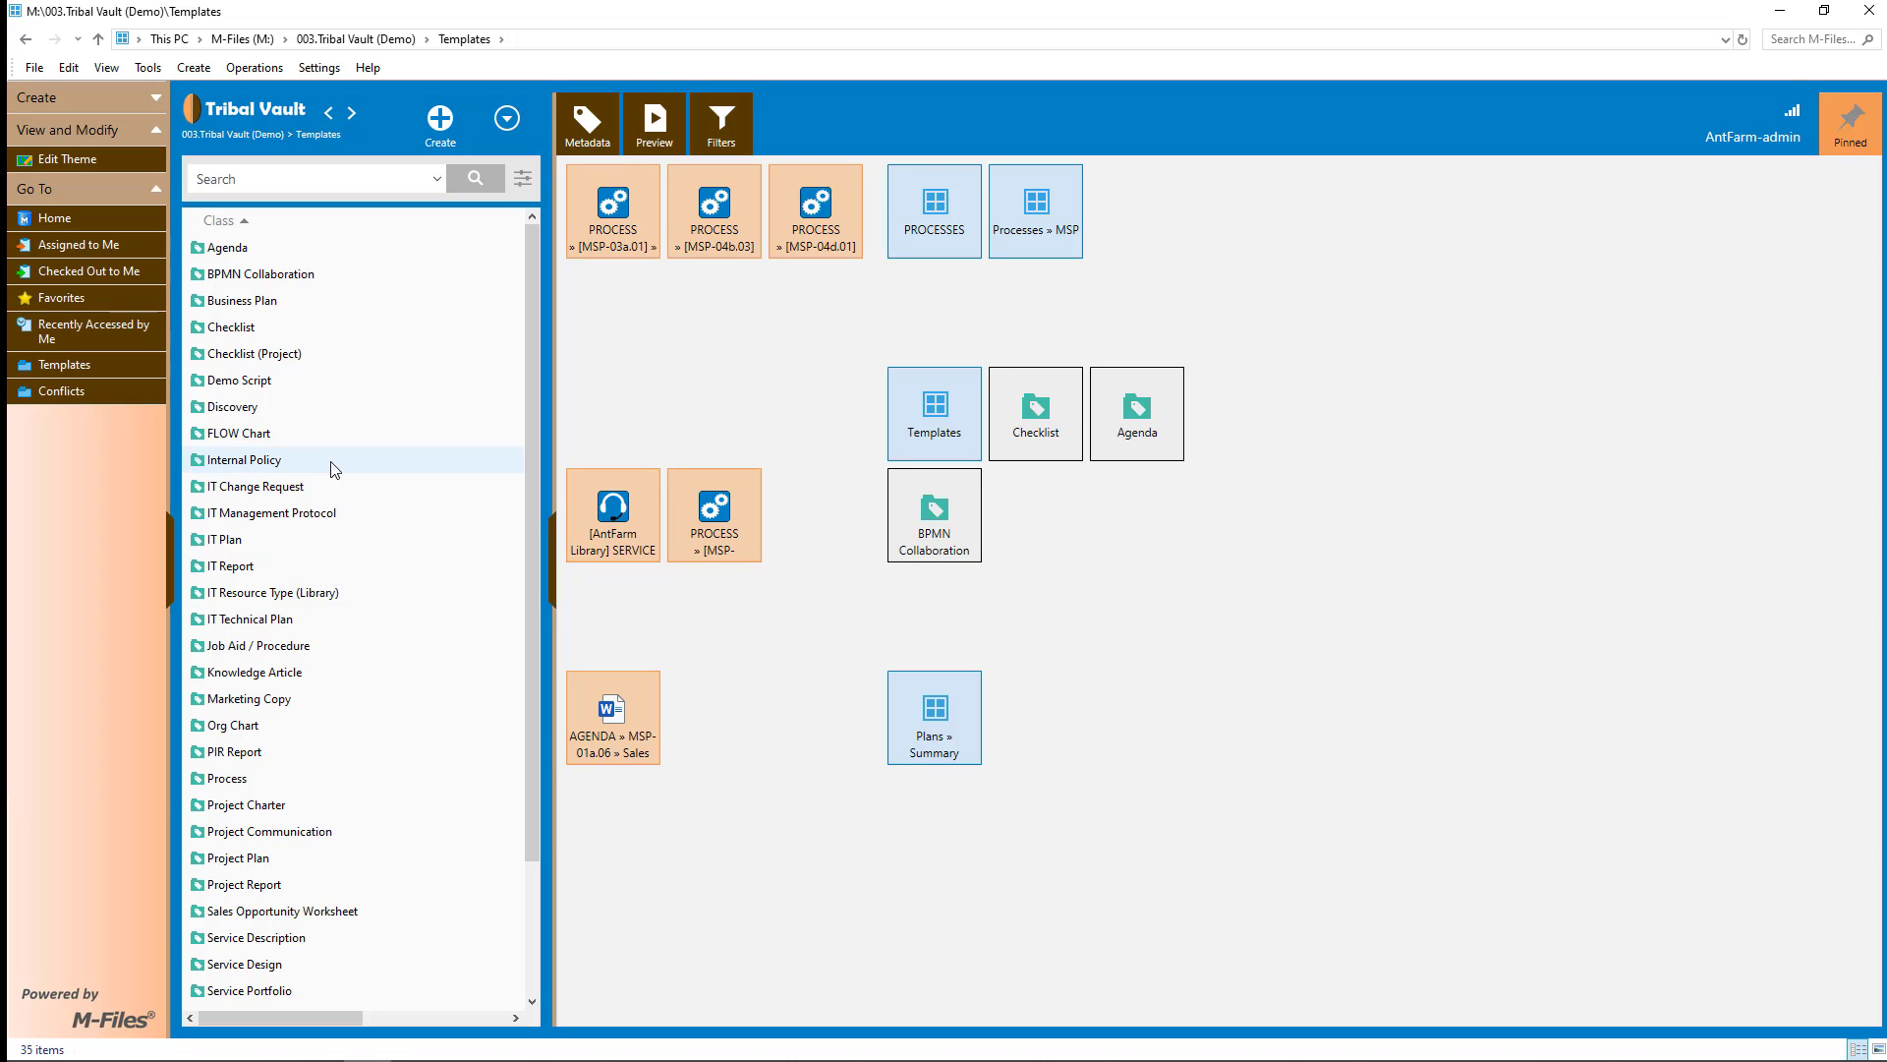
- Open the Agenda template class and select Project Kickoff Agenda (template).docx to view its metadata
click(223, 253)
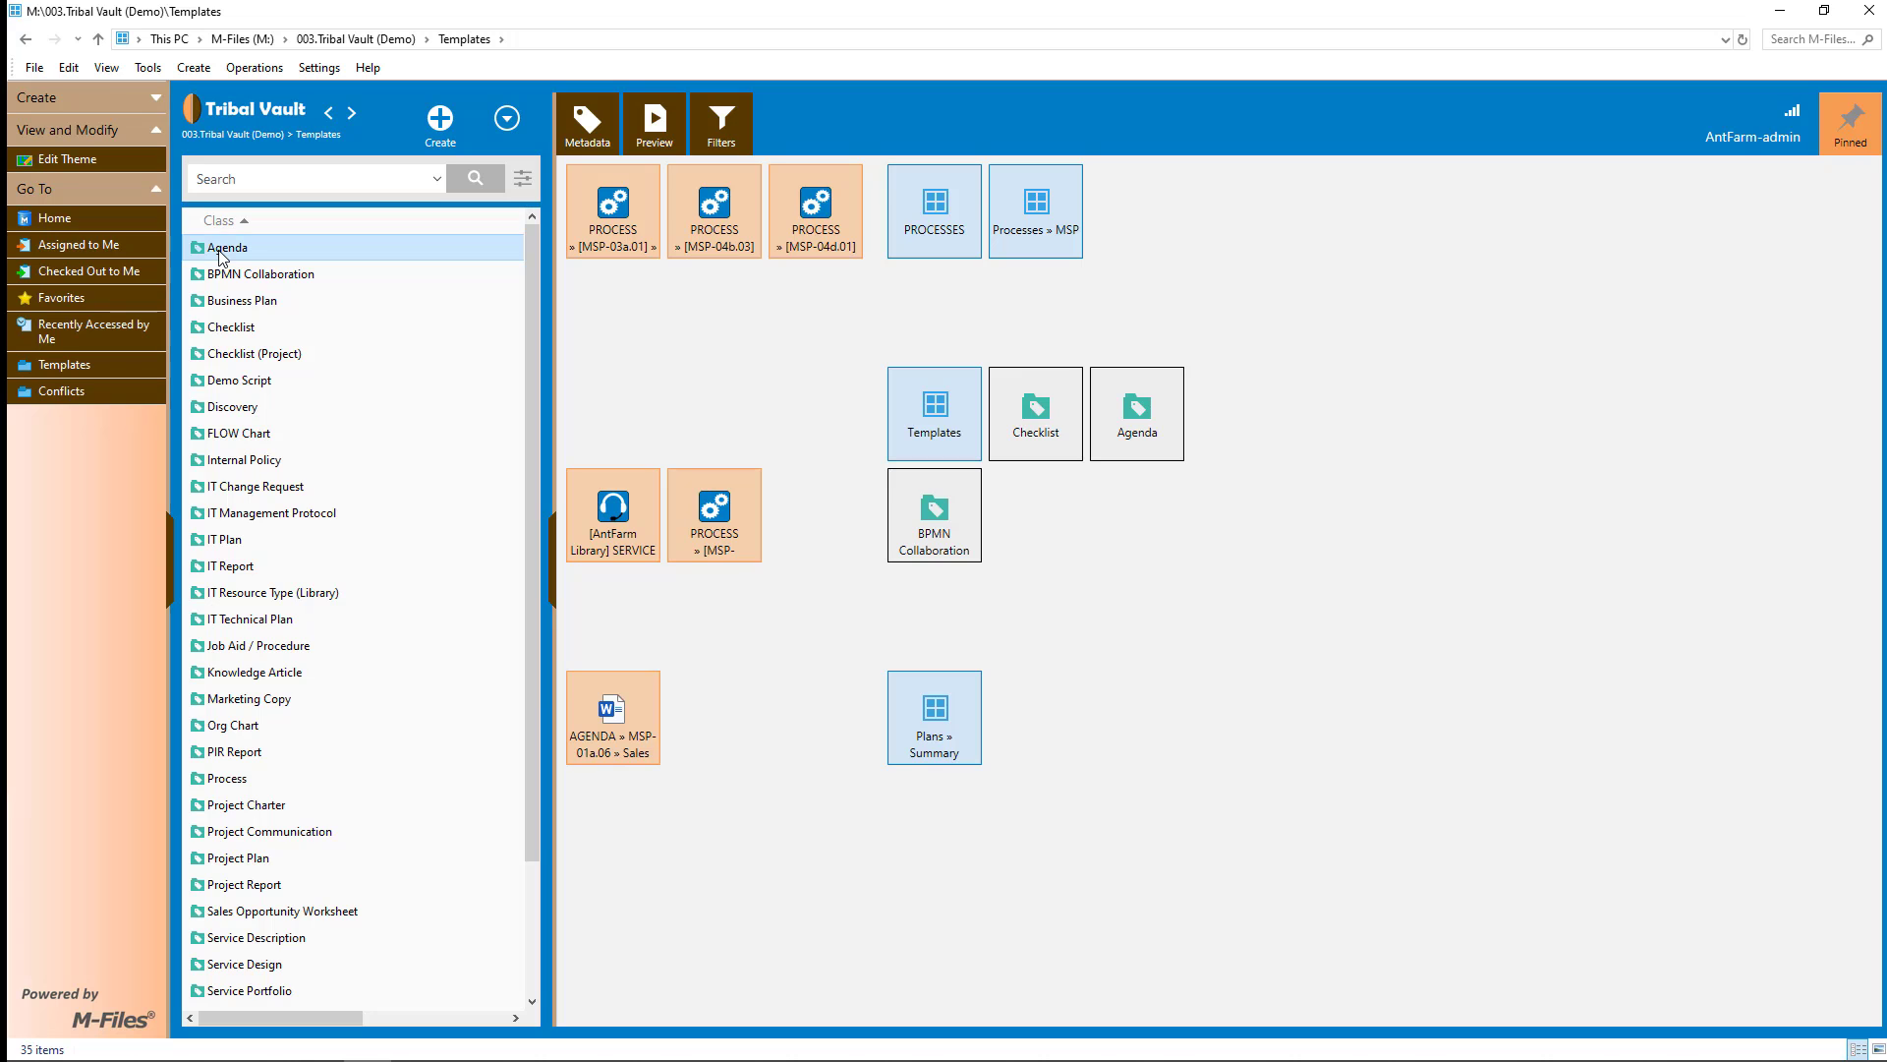
double_click(222, 253)
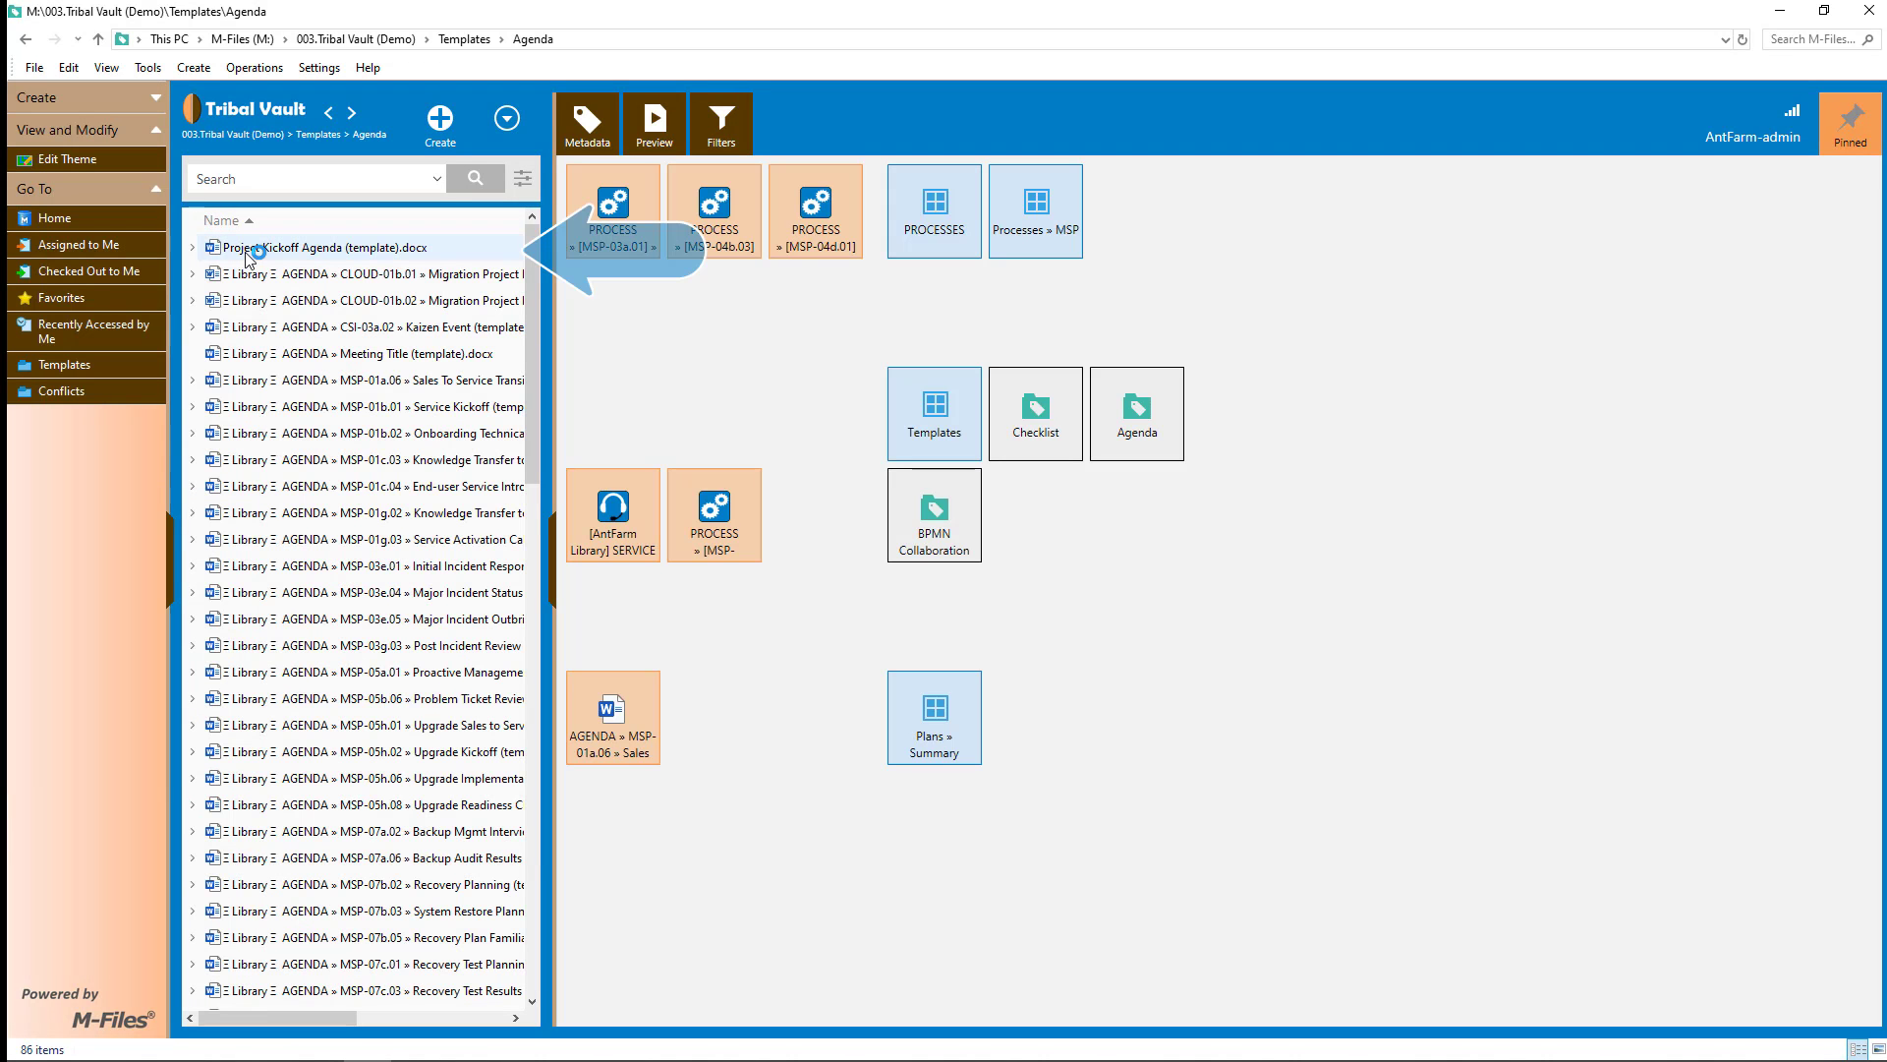
click(246, 252)
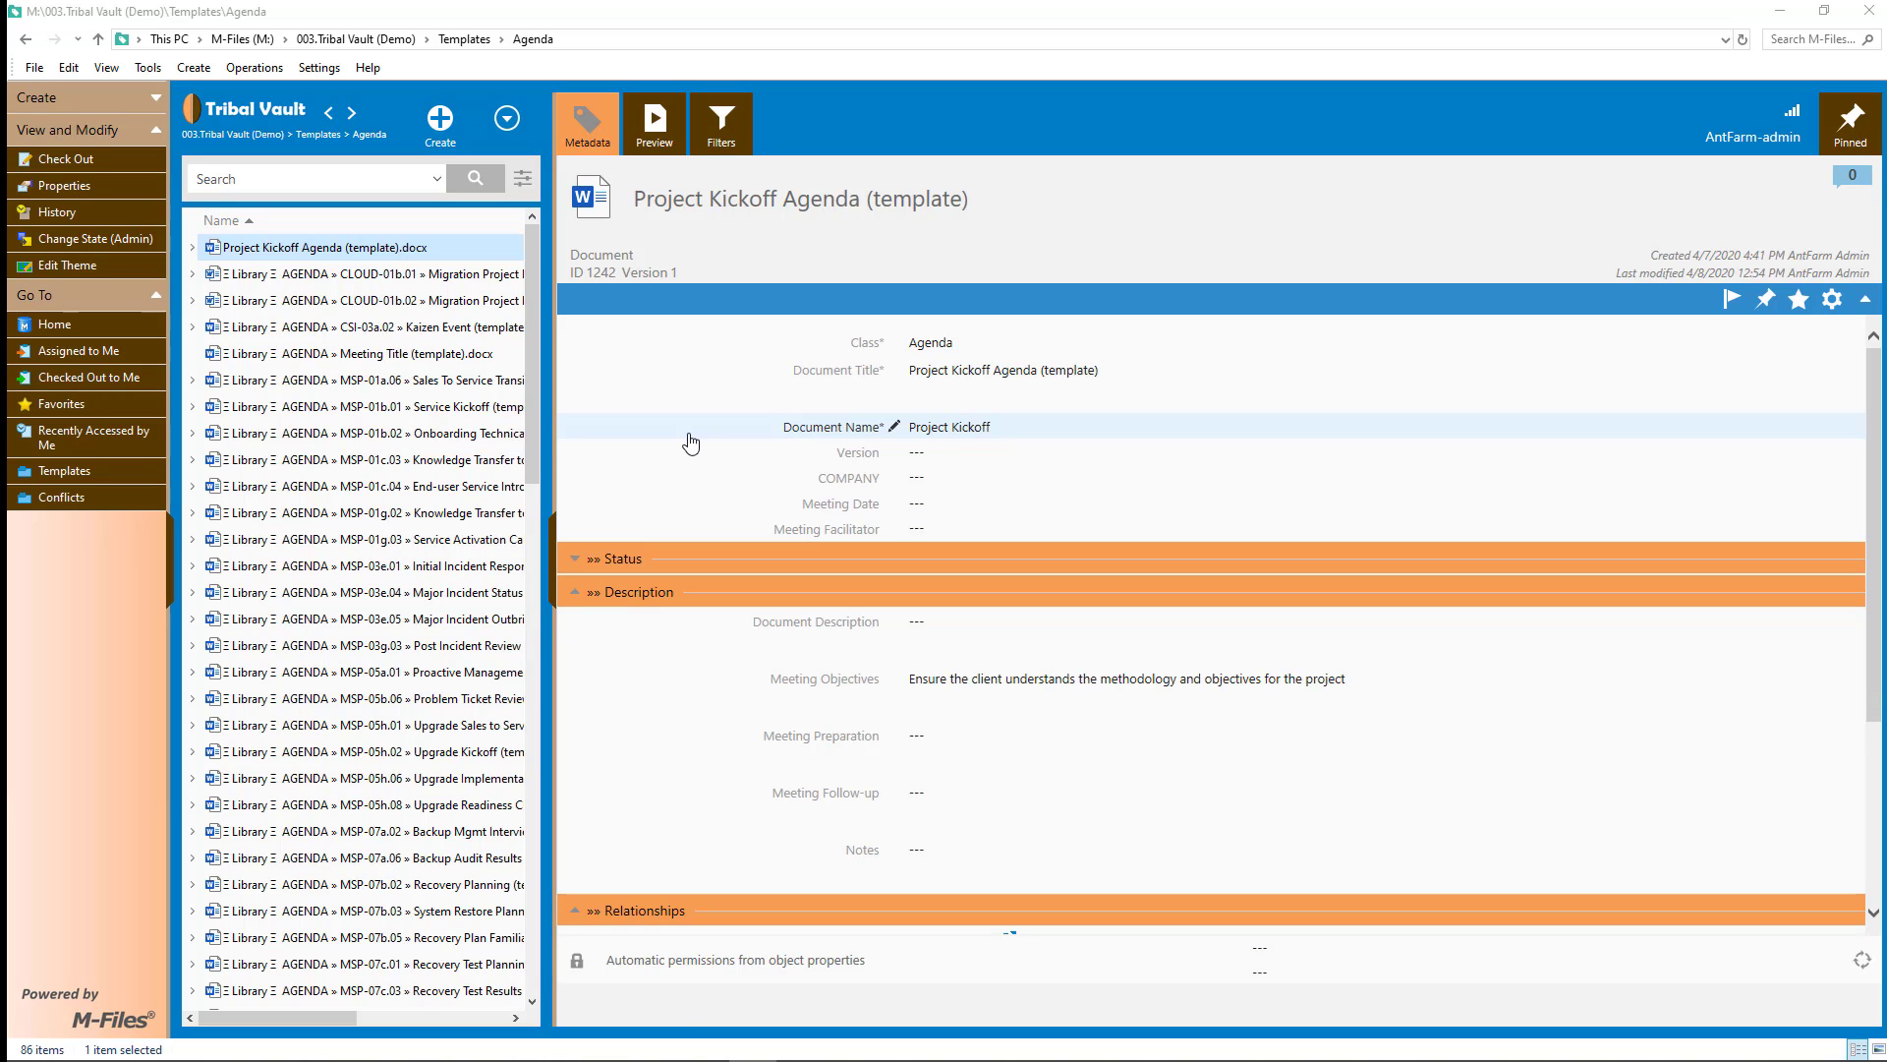
scroll(691, 447, down, 3)
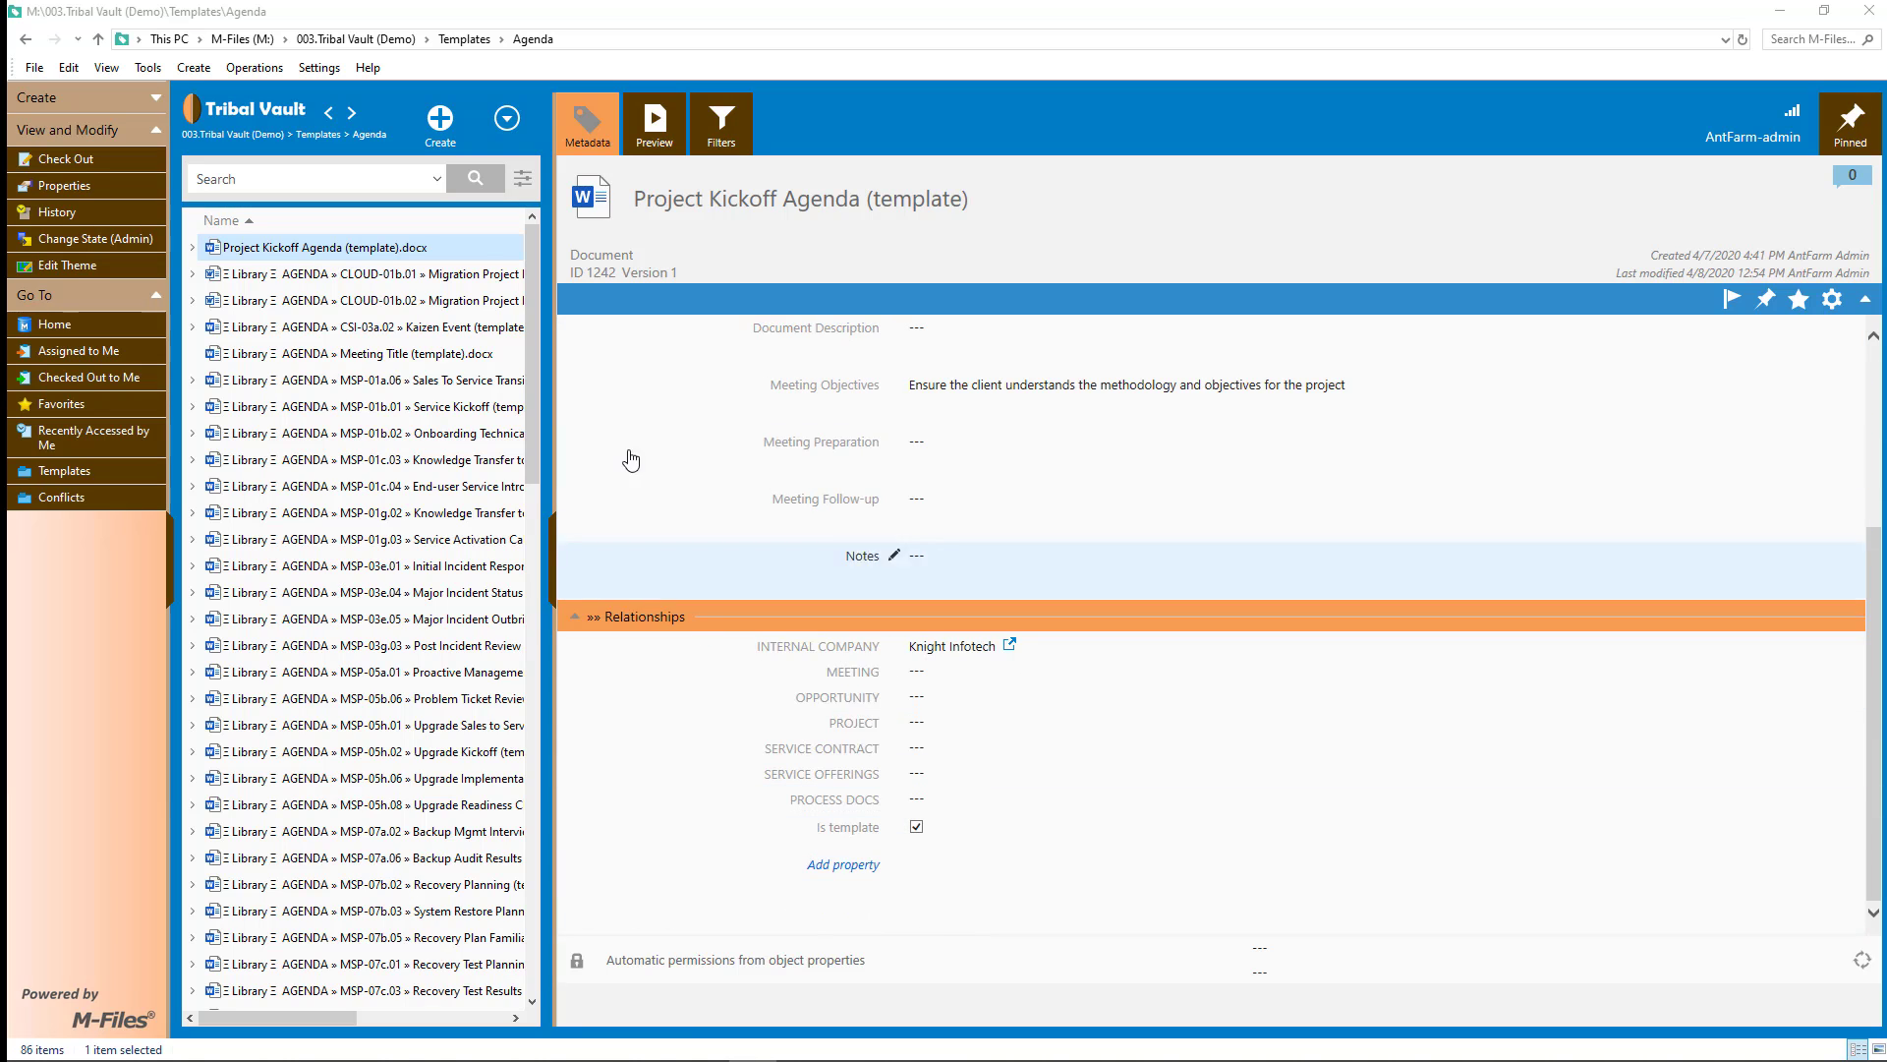
scroll(632, 422, up, 3)
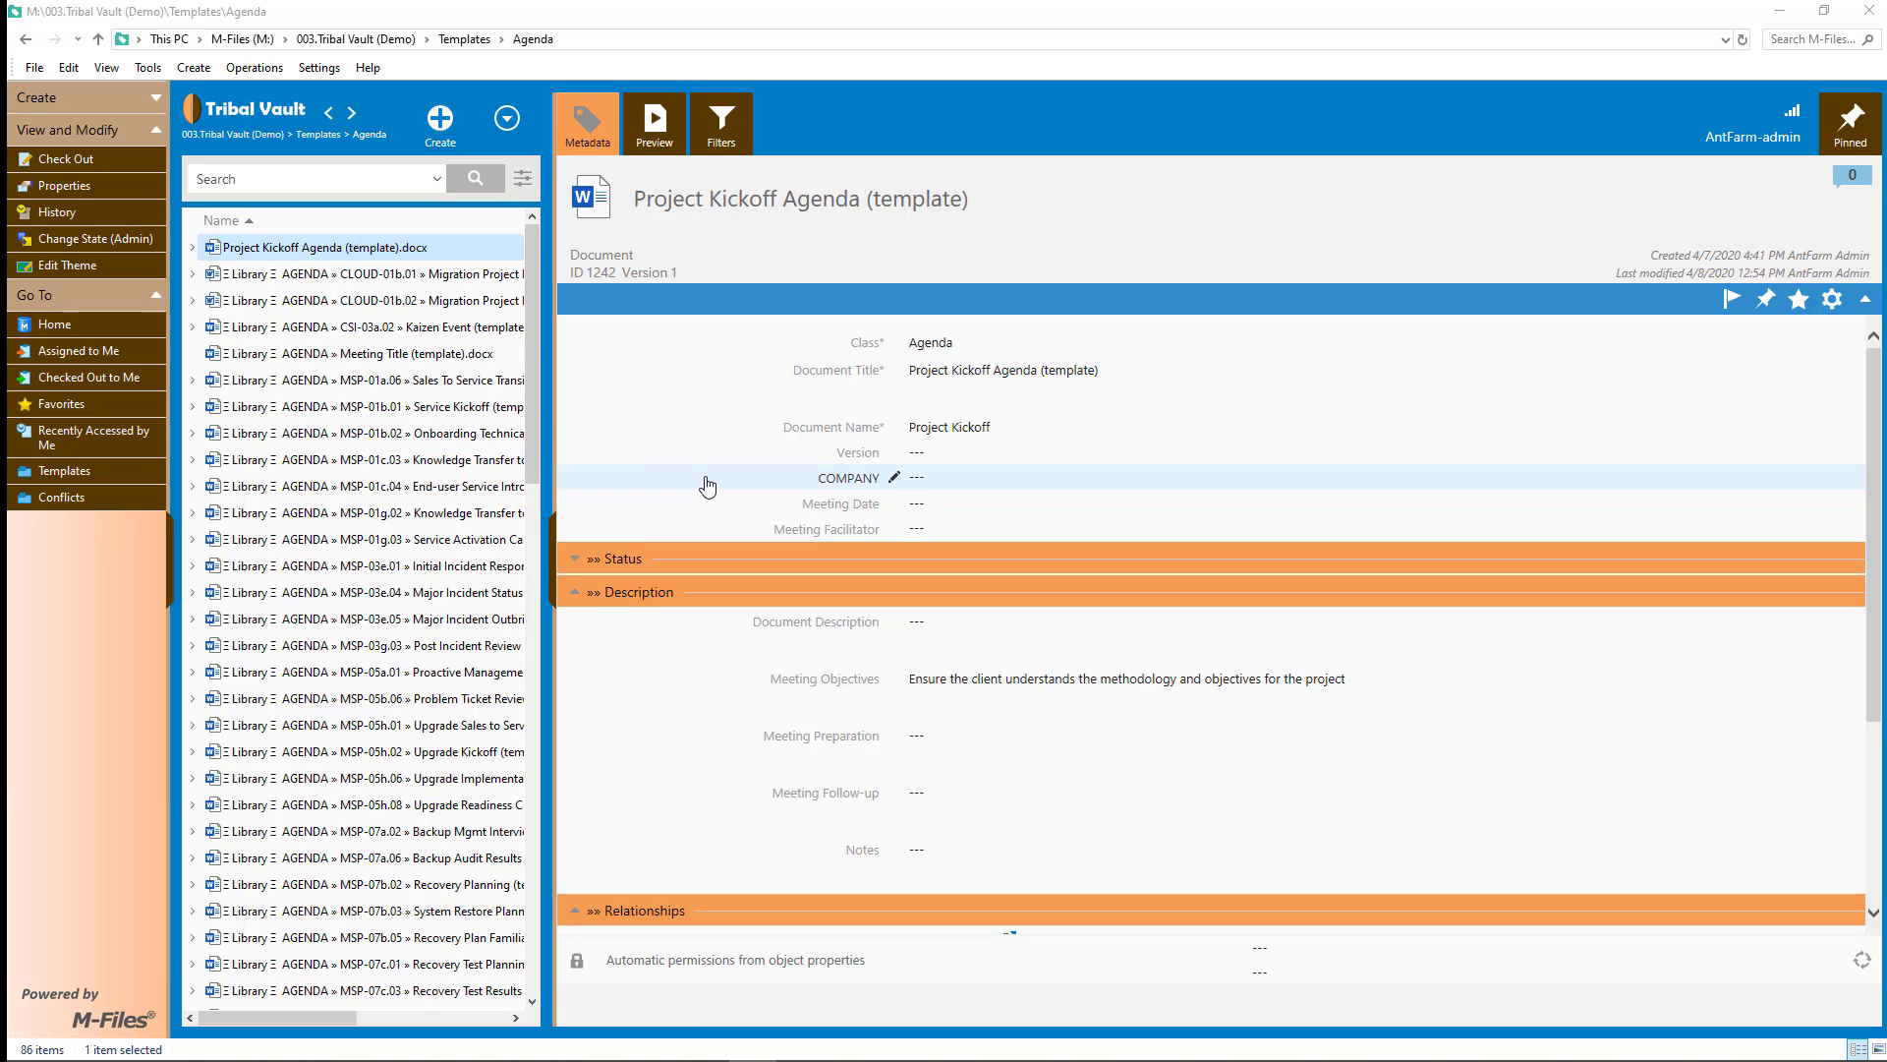
- Start a new document from the Project Kickoff Agenda template with COMPANY set to Gaucho Enterprises
right_click(434, 245)
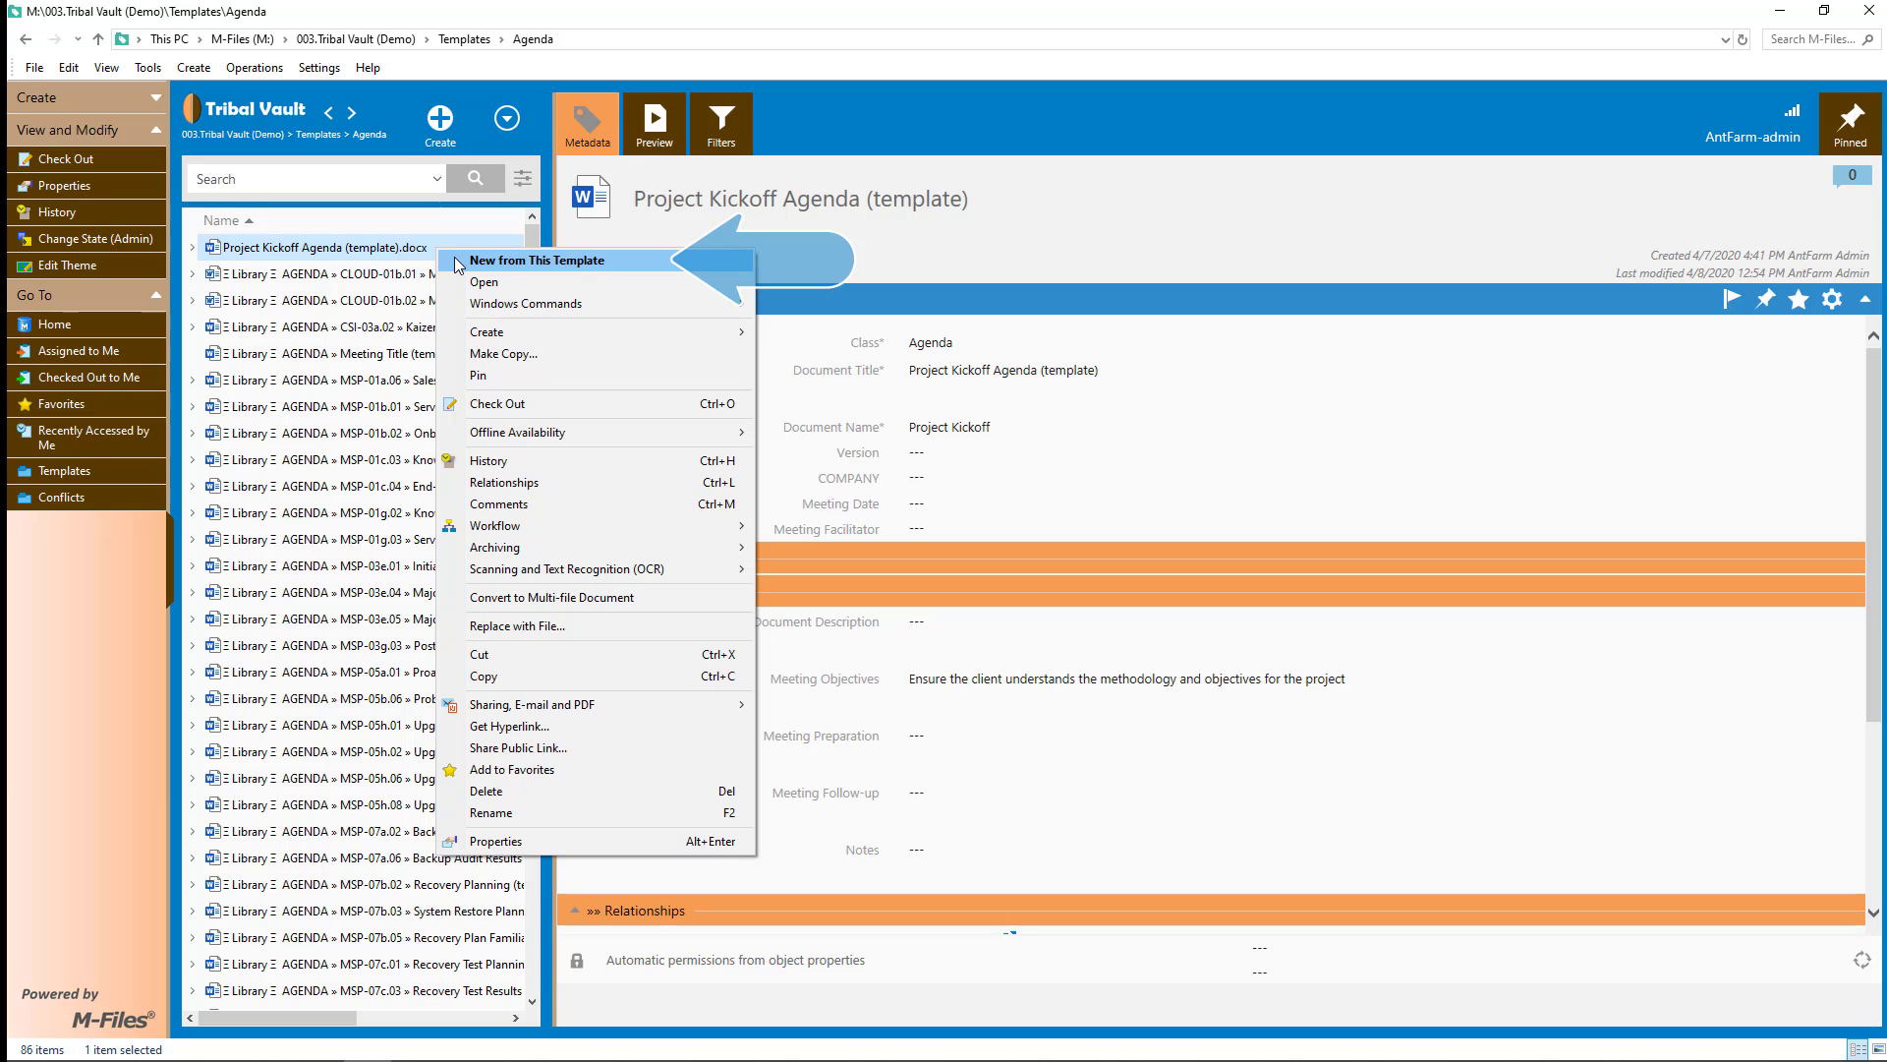
click(458, 260)
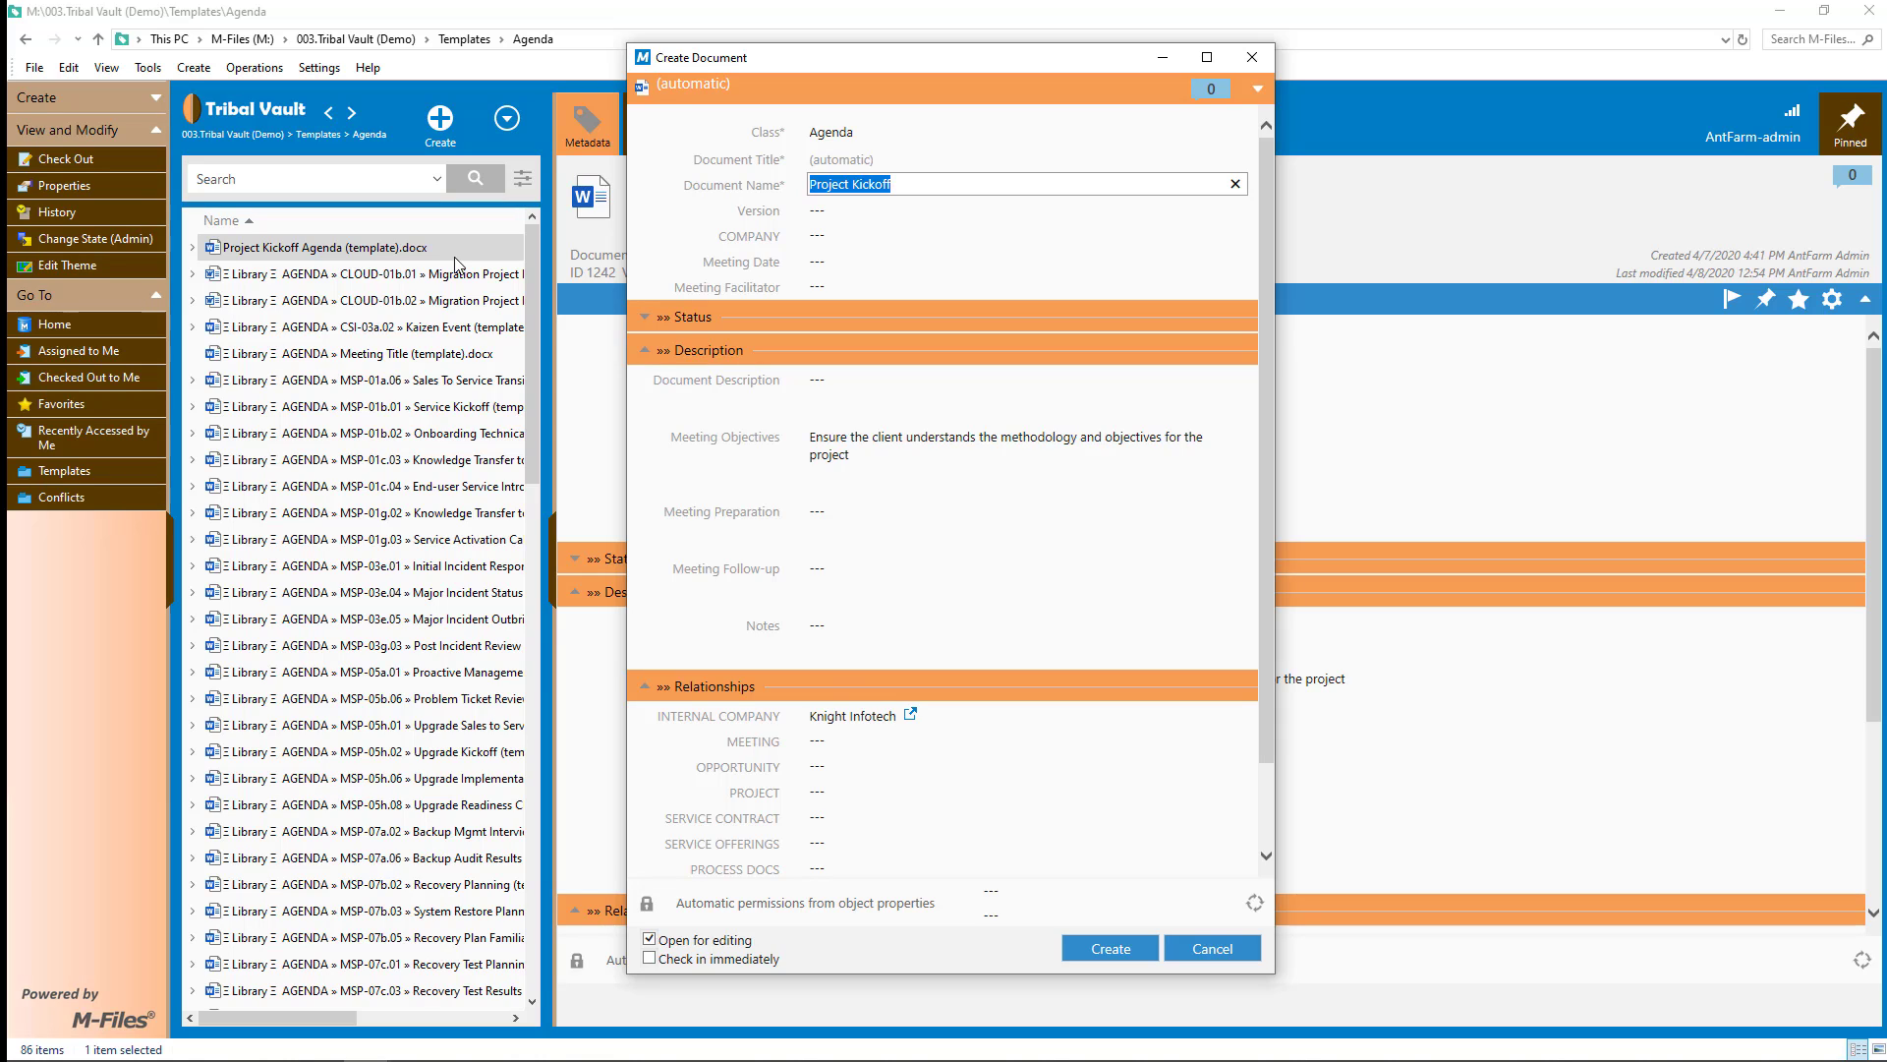
click(842, 237)
click(1232, 238)
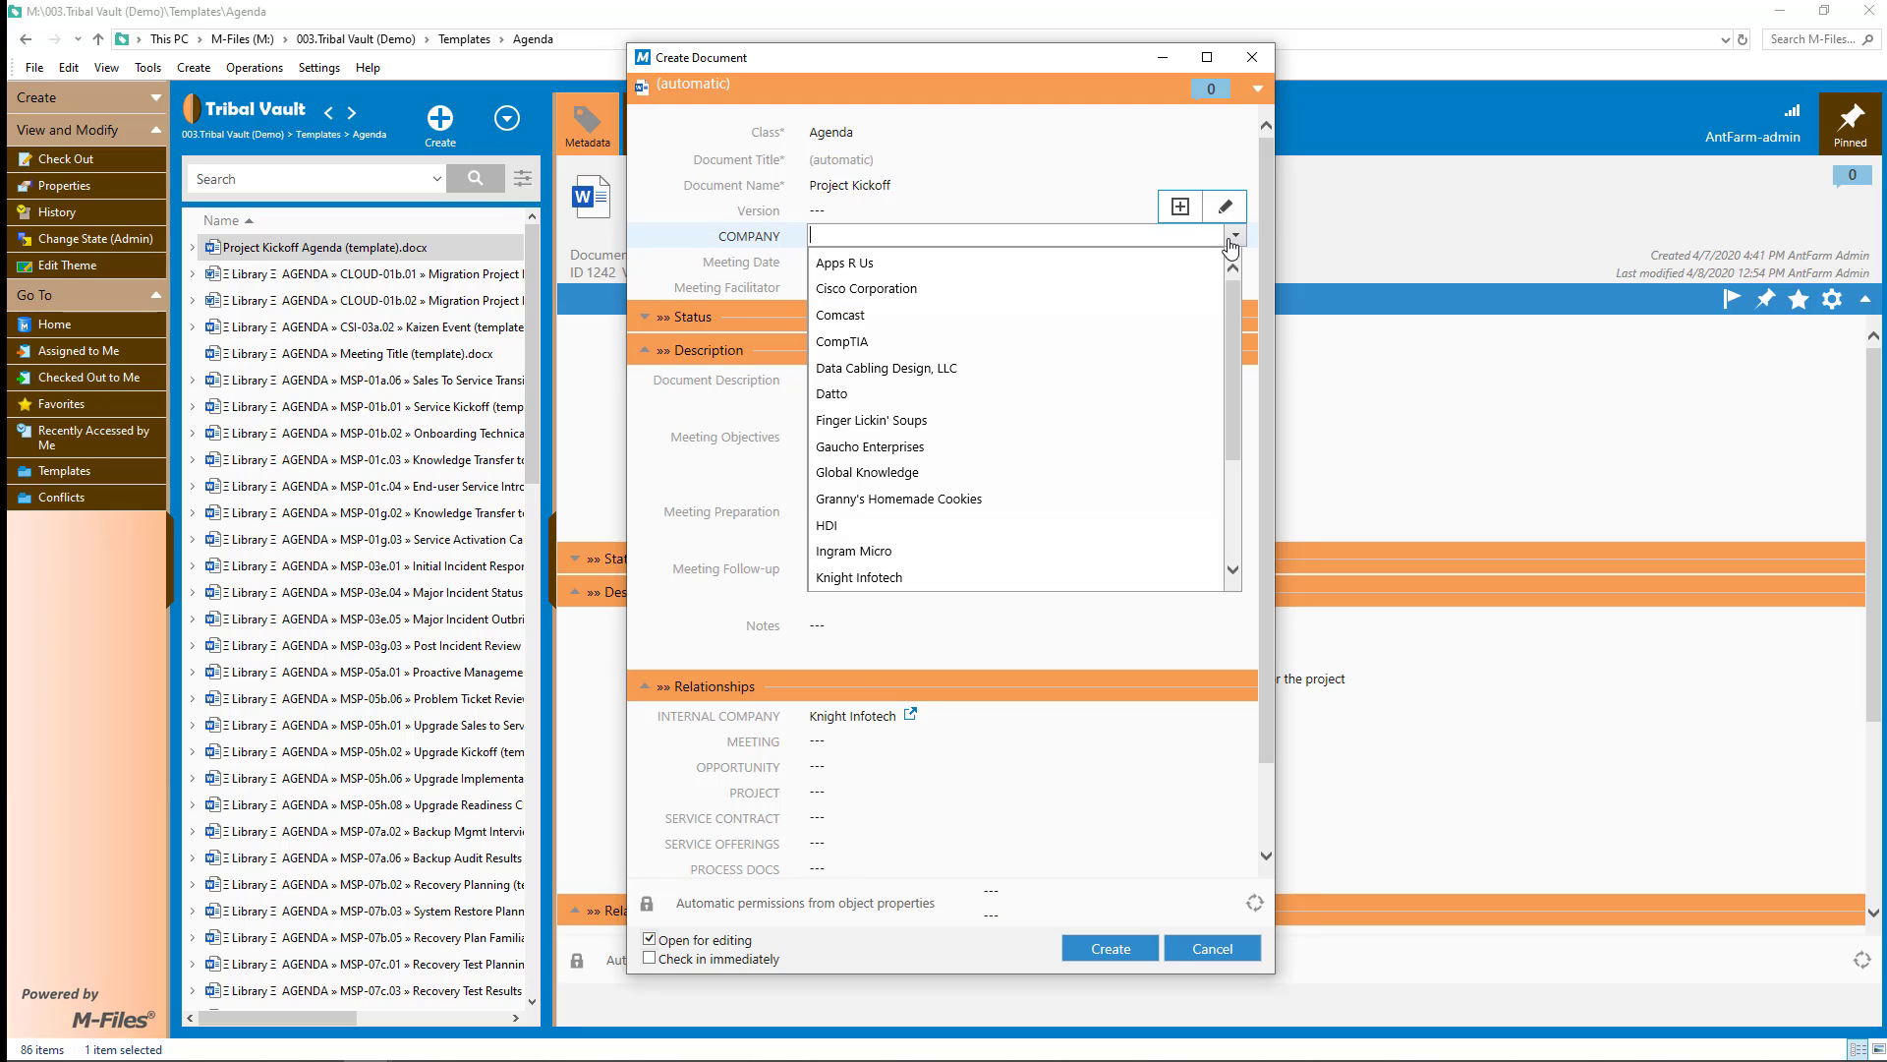
click(948, 448)
- Set Meeting Date 4/21/2020, choose a meeting facilitator, and link project Desktop Deployment
click(906, 262)
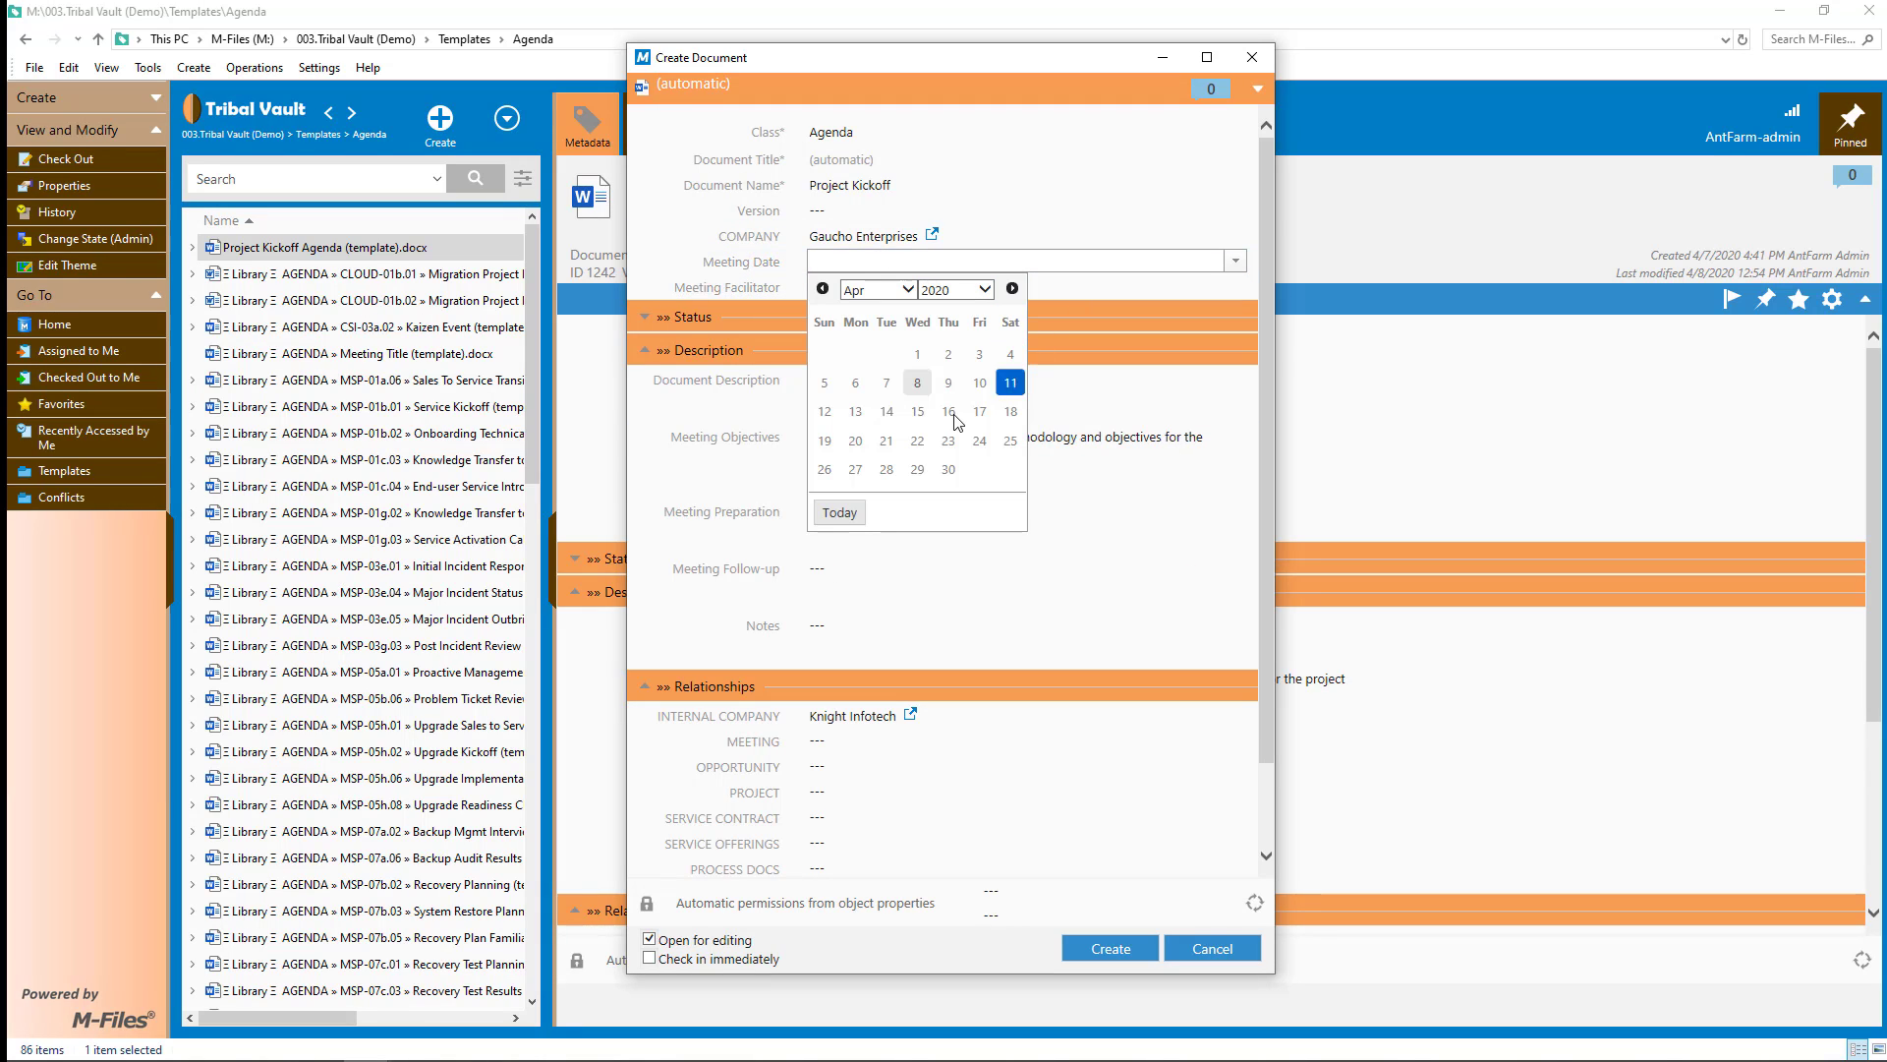
click(886, 440)
click(853, 294)
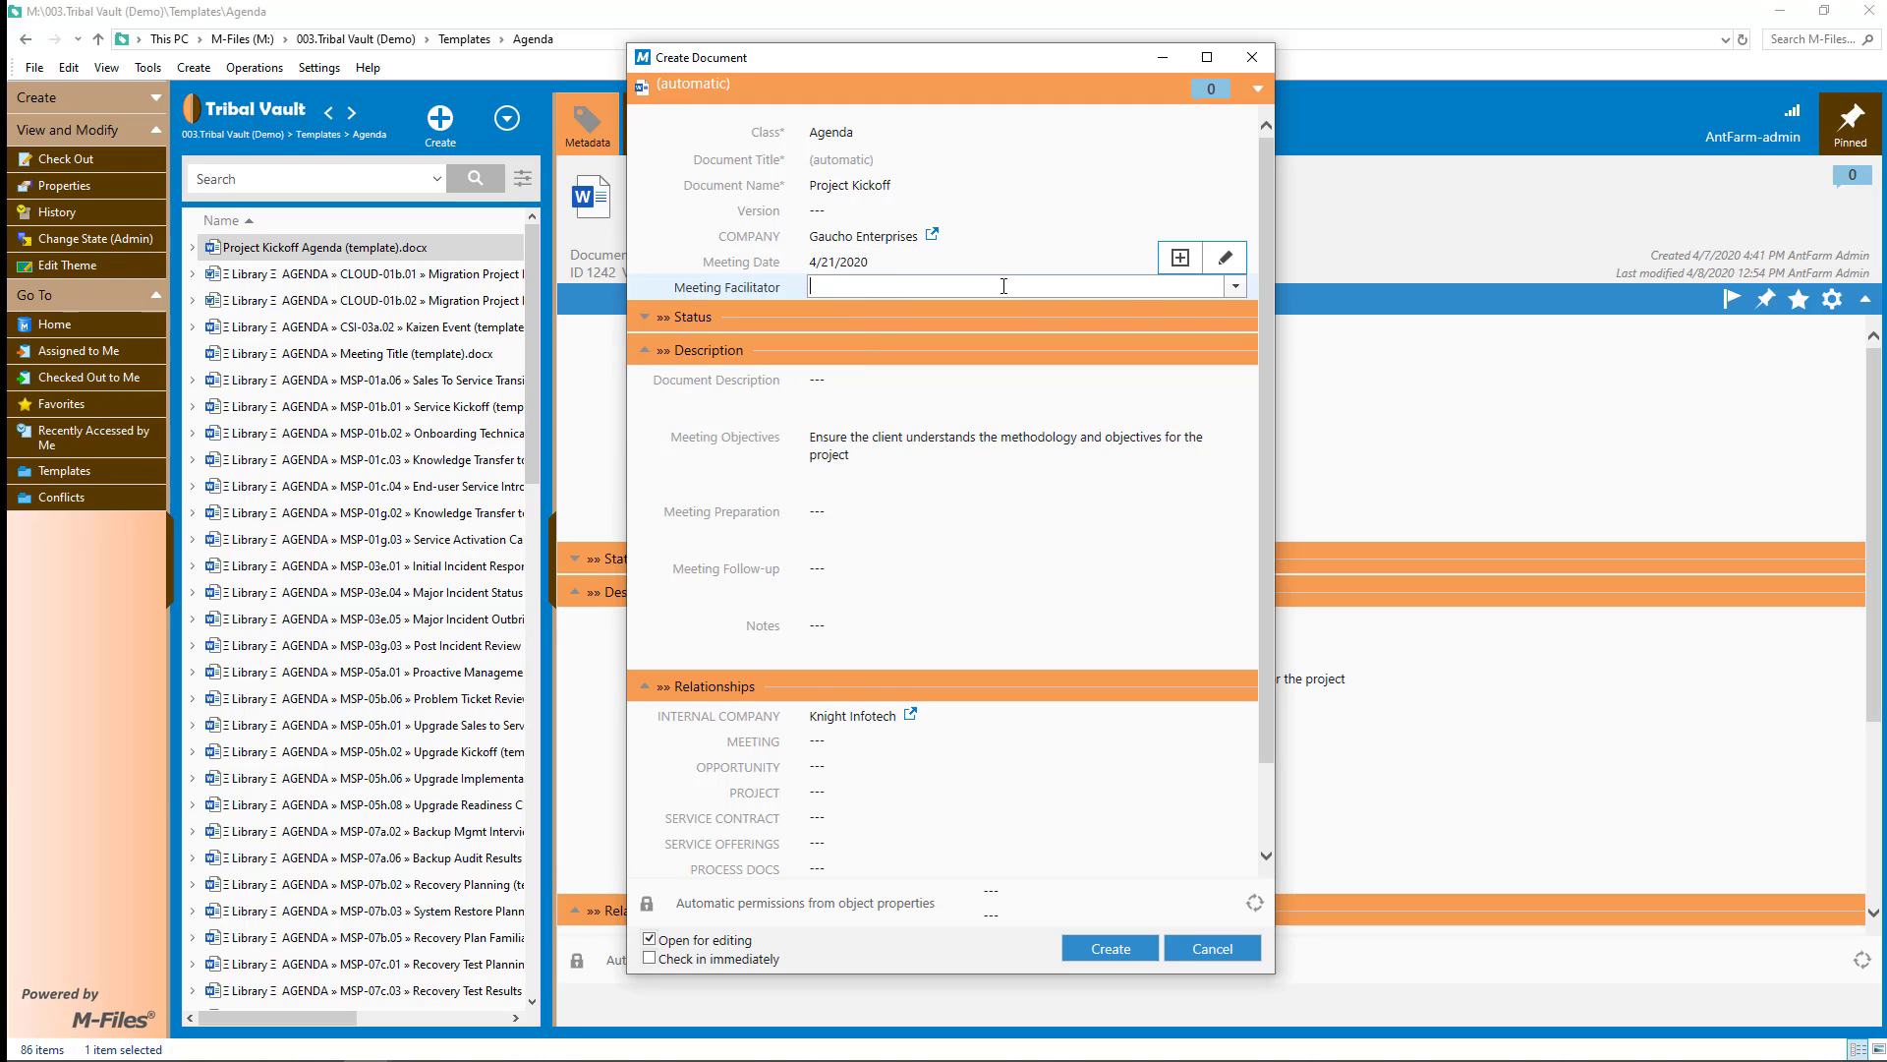
click(1234, 286)
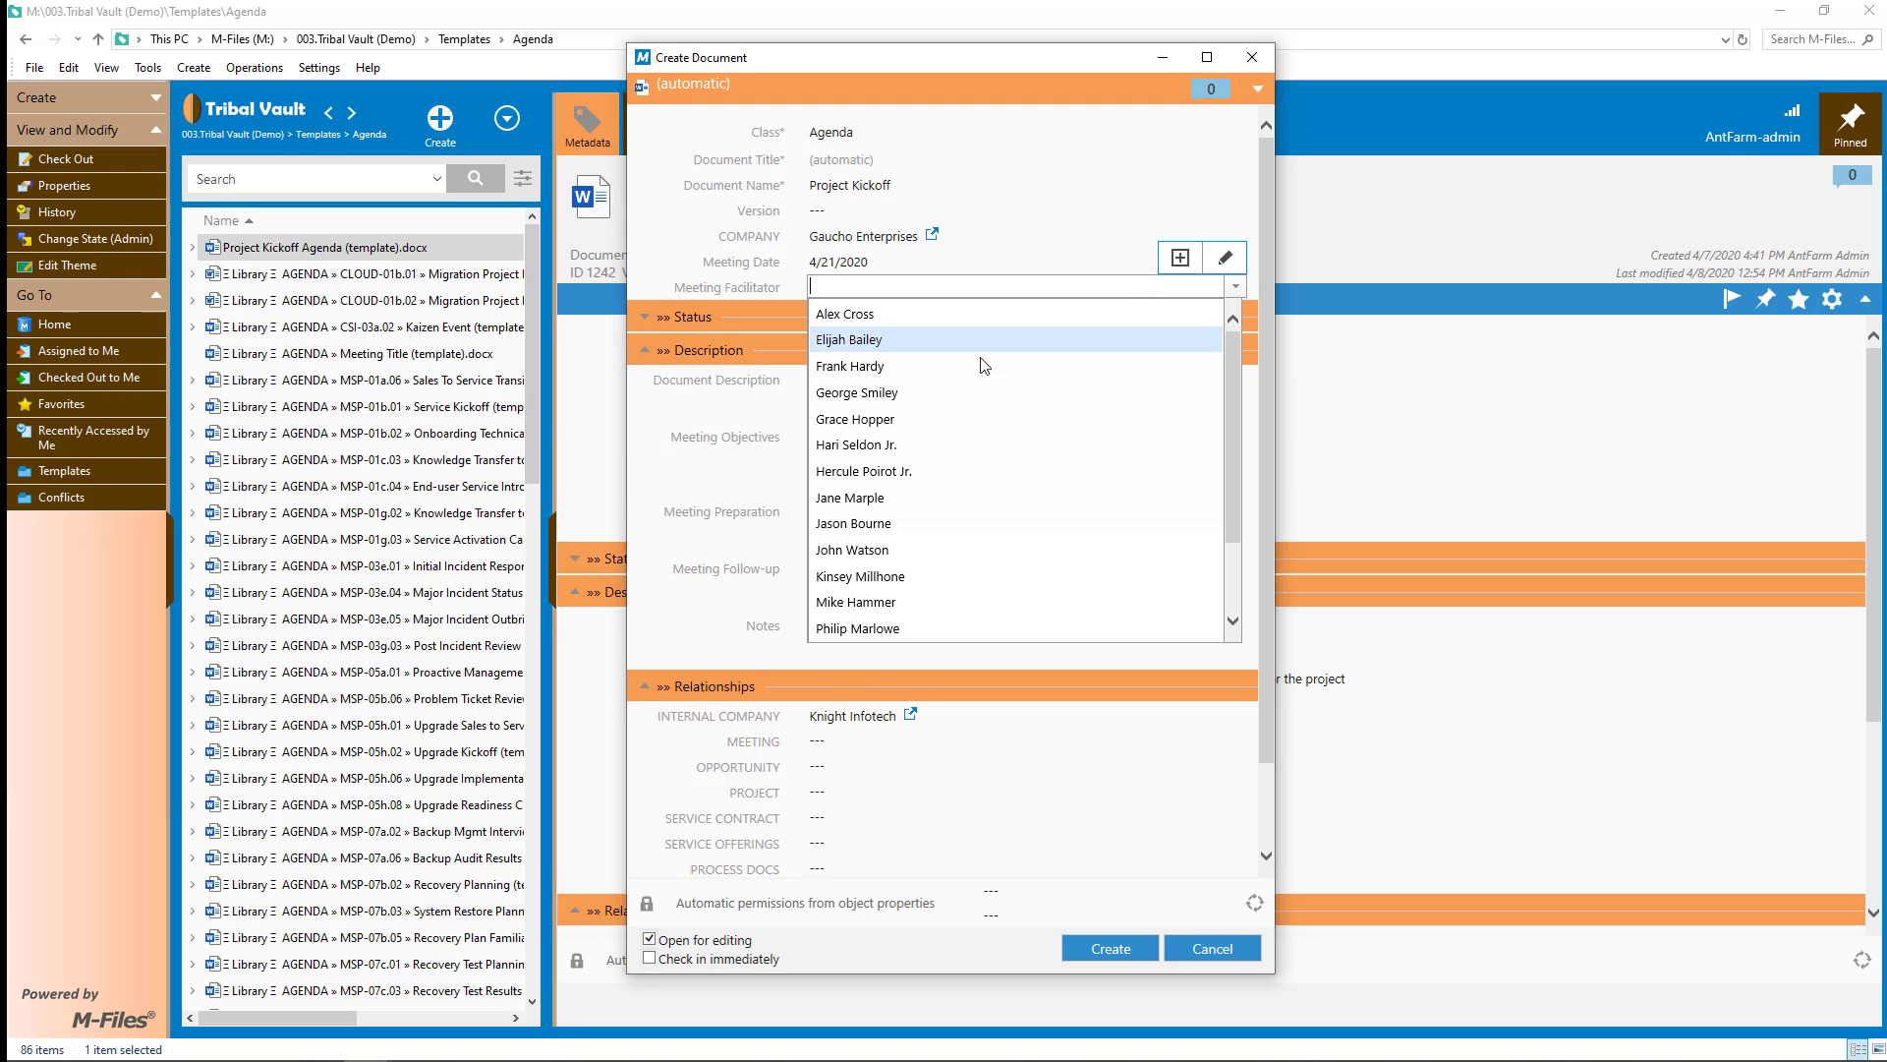
click(935, 447)
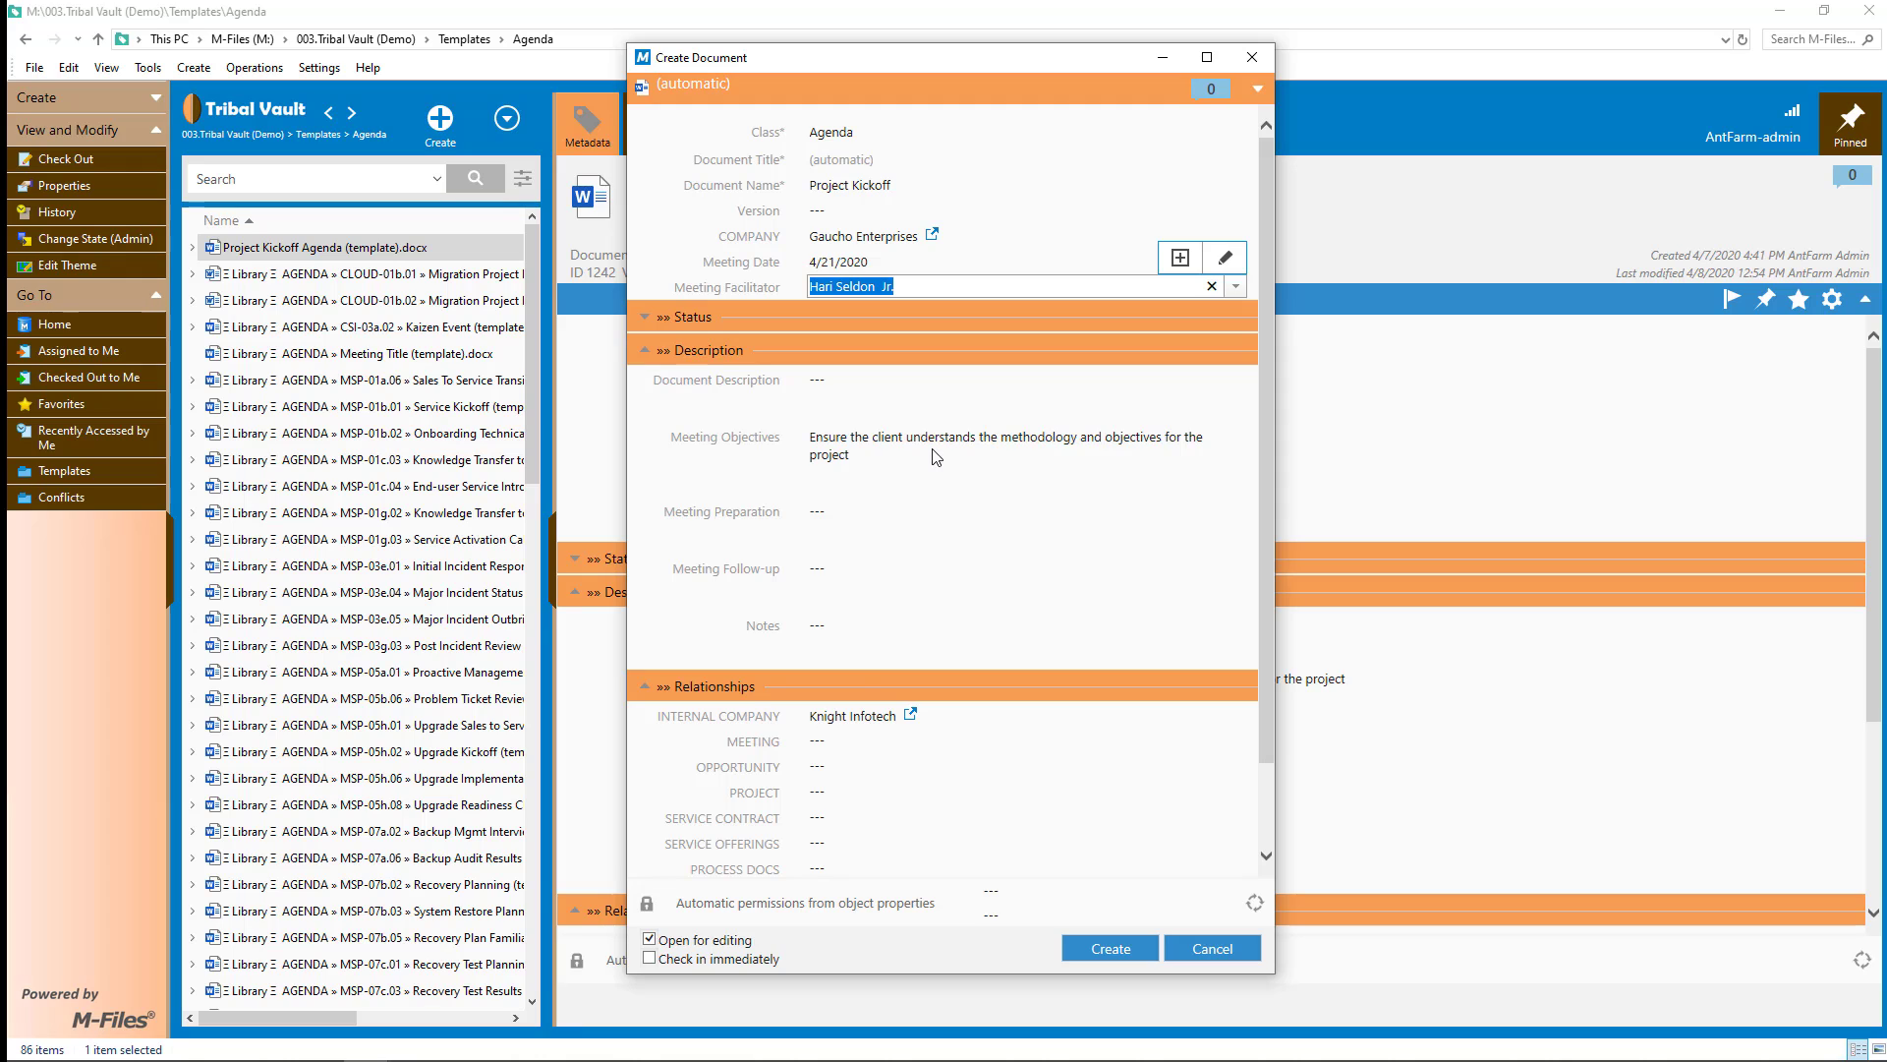
click(847, 794)
click(1236, 795)
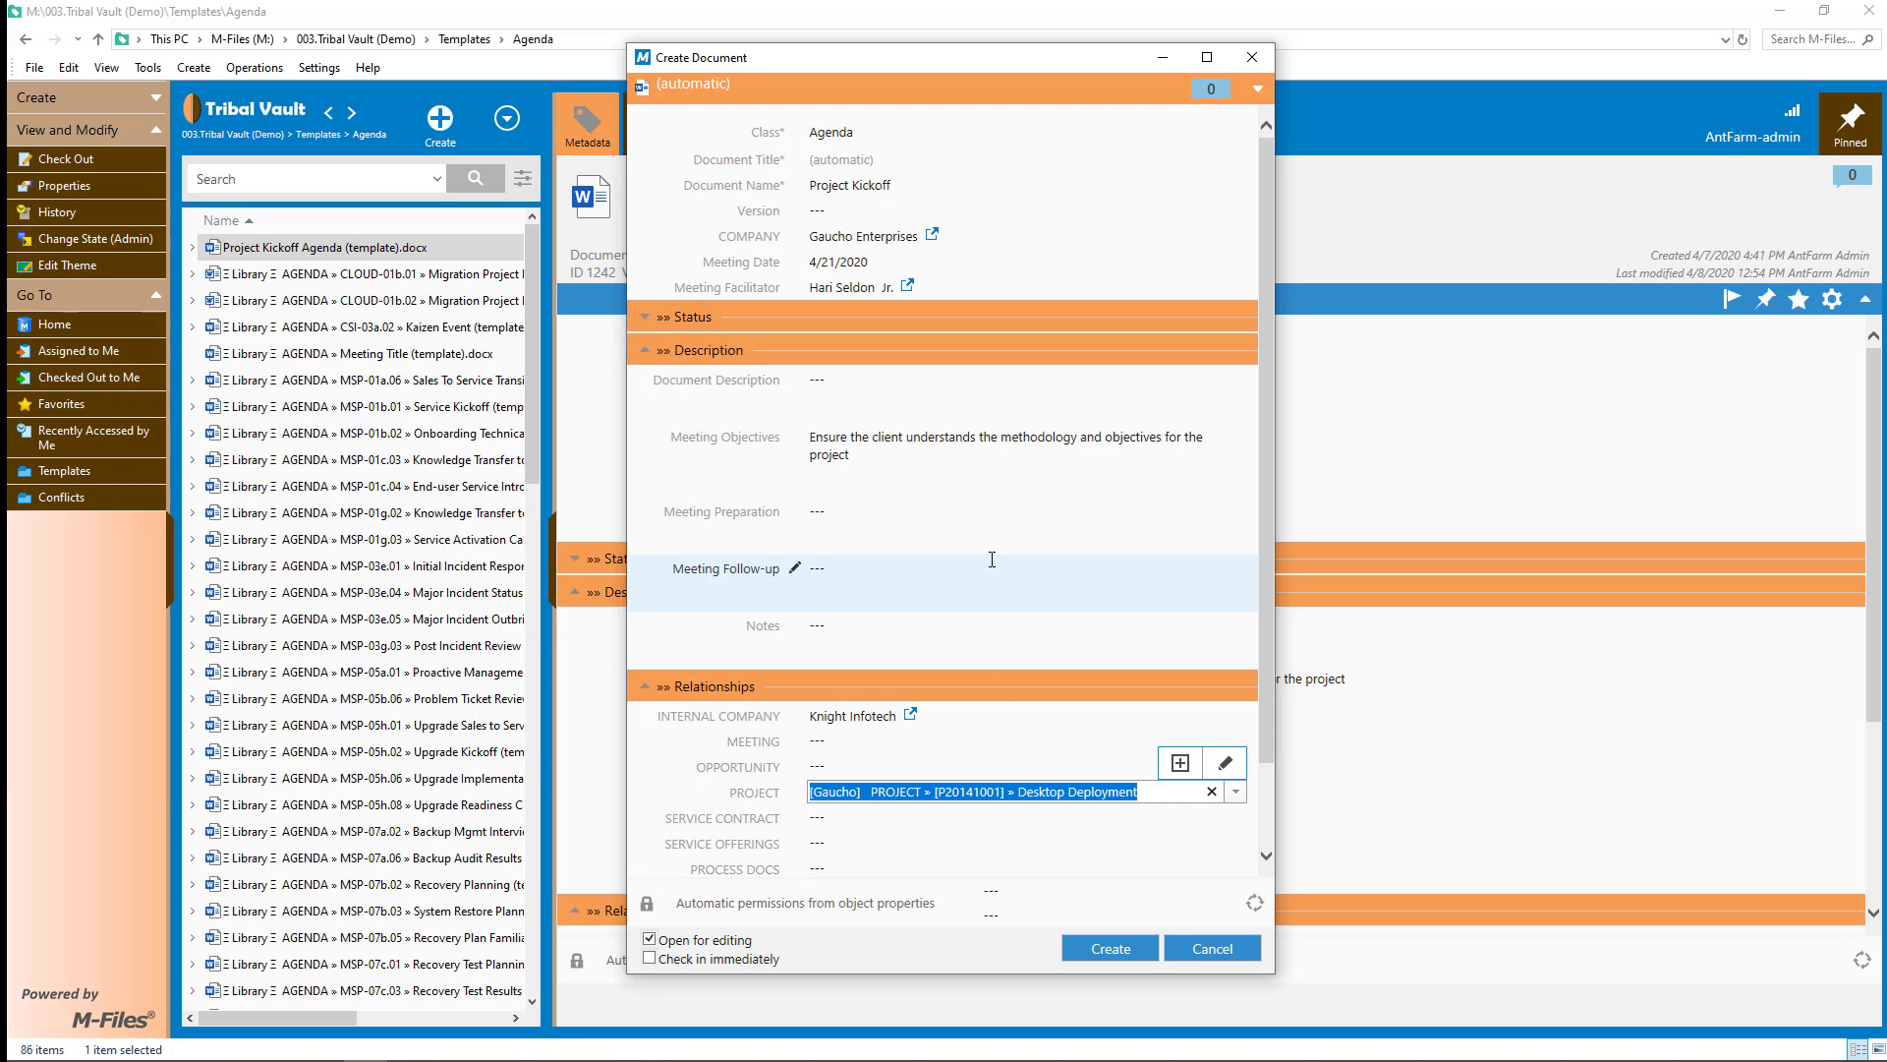
click(899, 521)
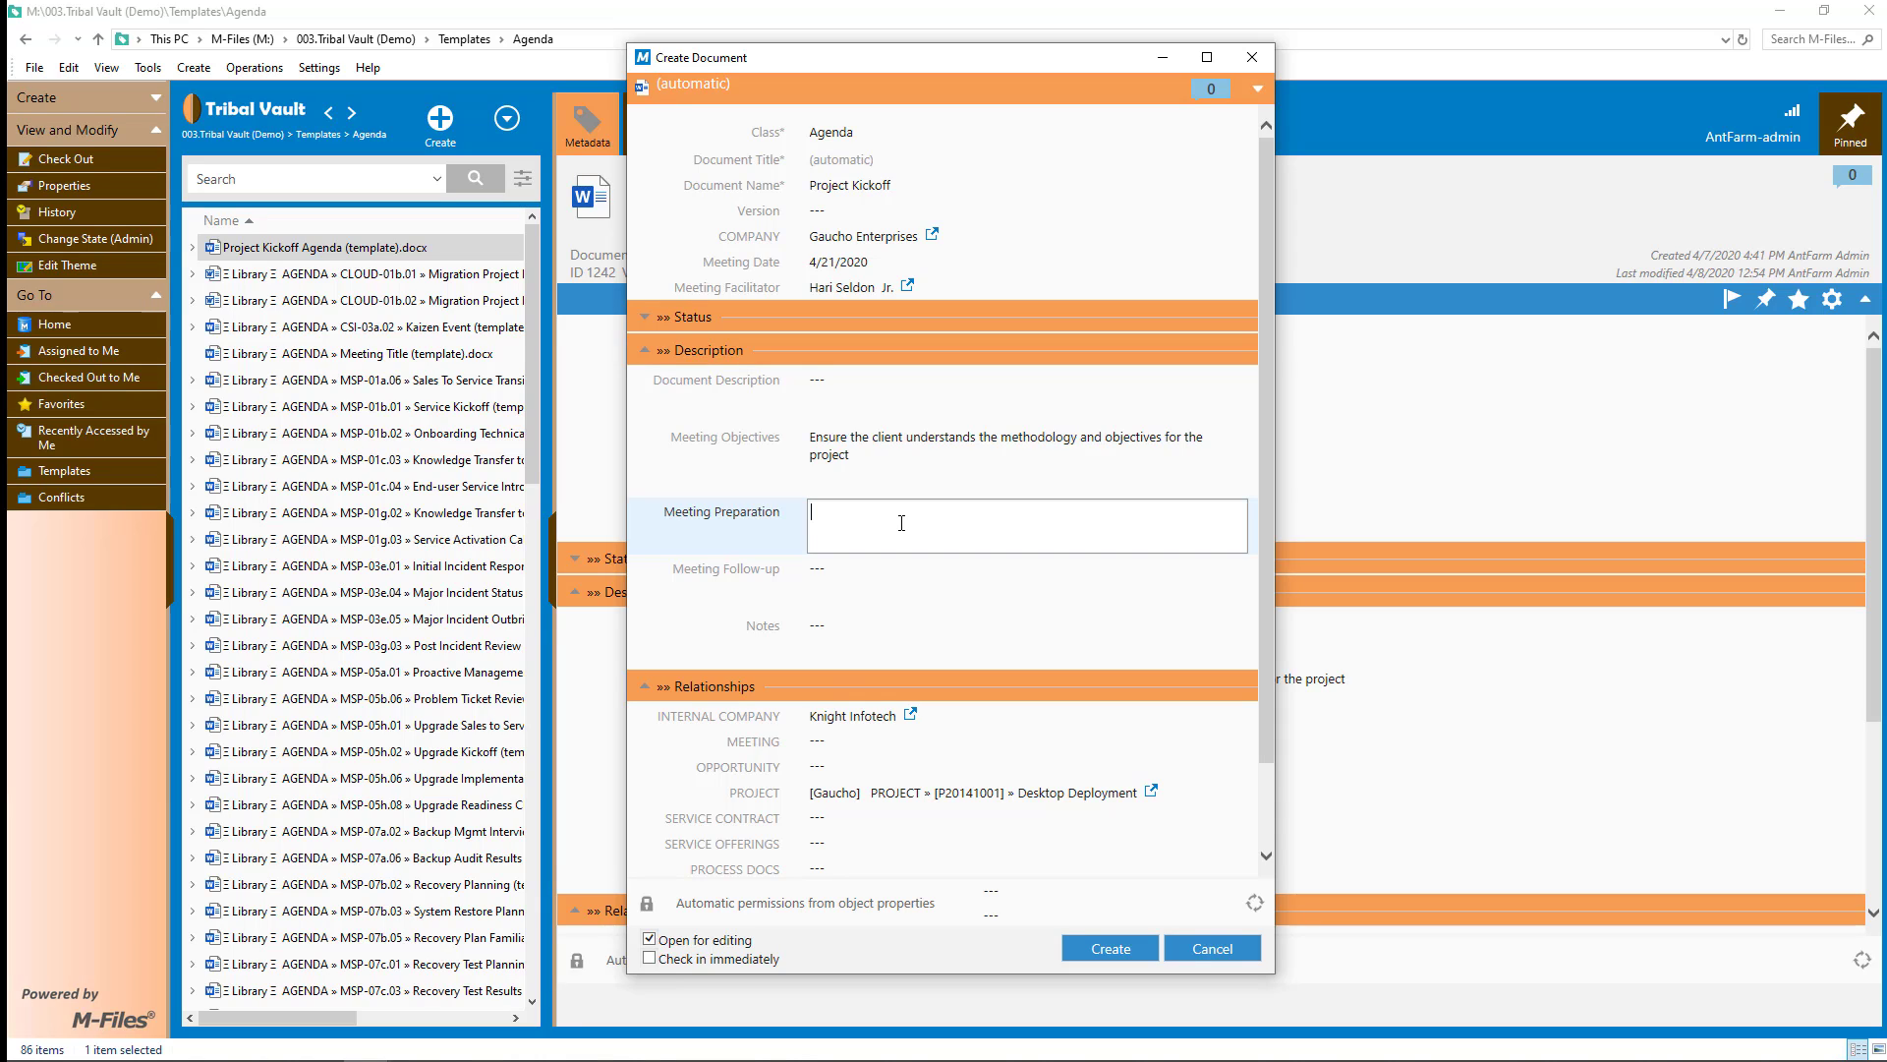
- Enter preparation 'make copies df the draft project plan' and follow-up 'get project plan approved', then create the agenda
text(make copies)
text( d)
text(f the draft project plan)
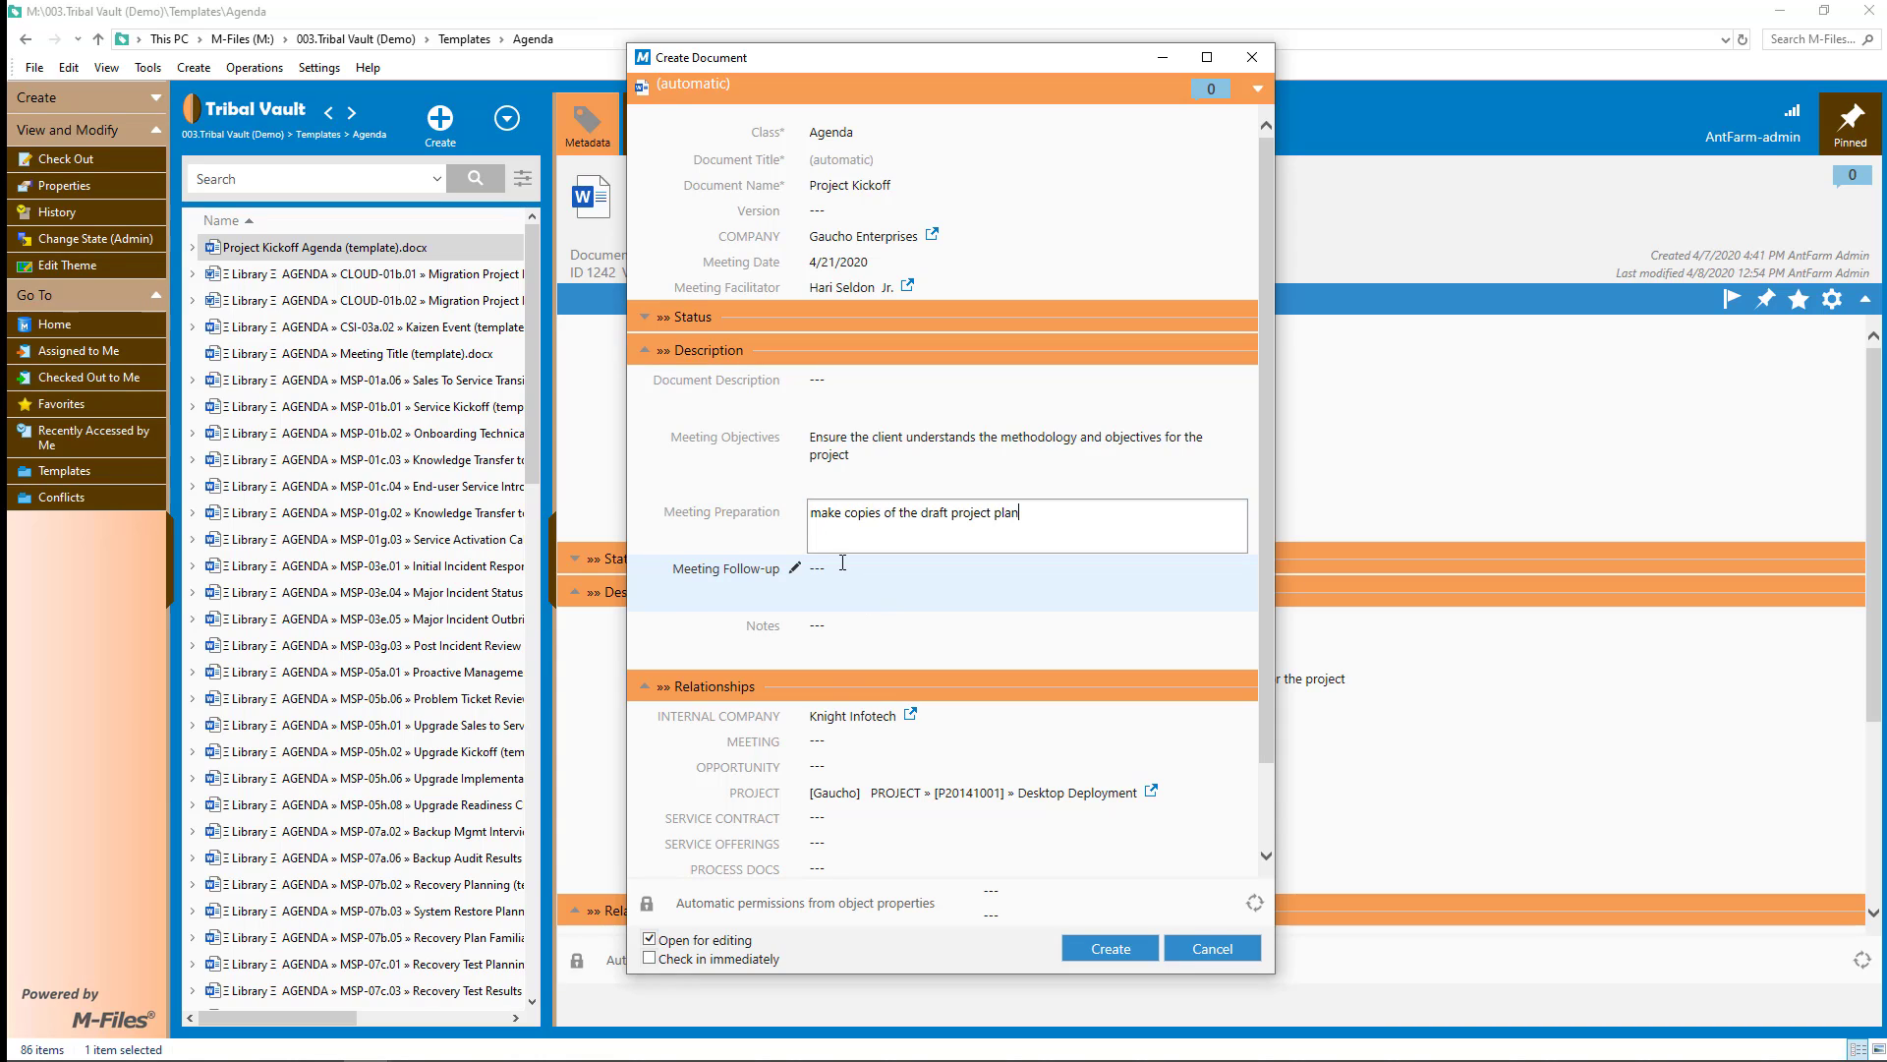
click(843, 562)
text(g)
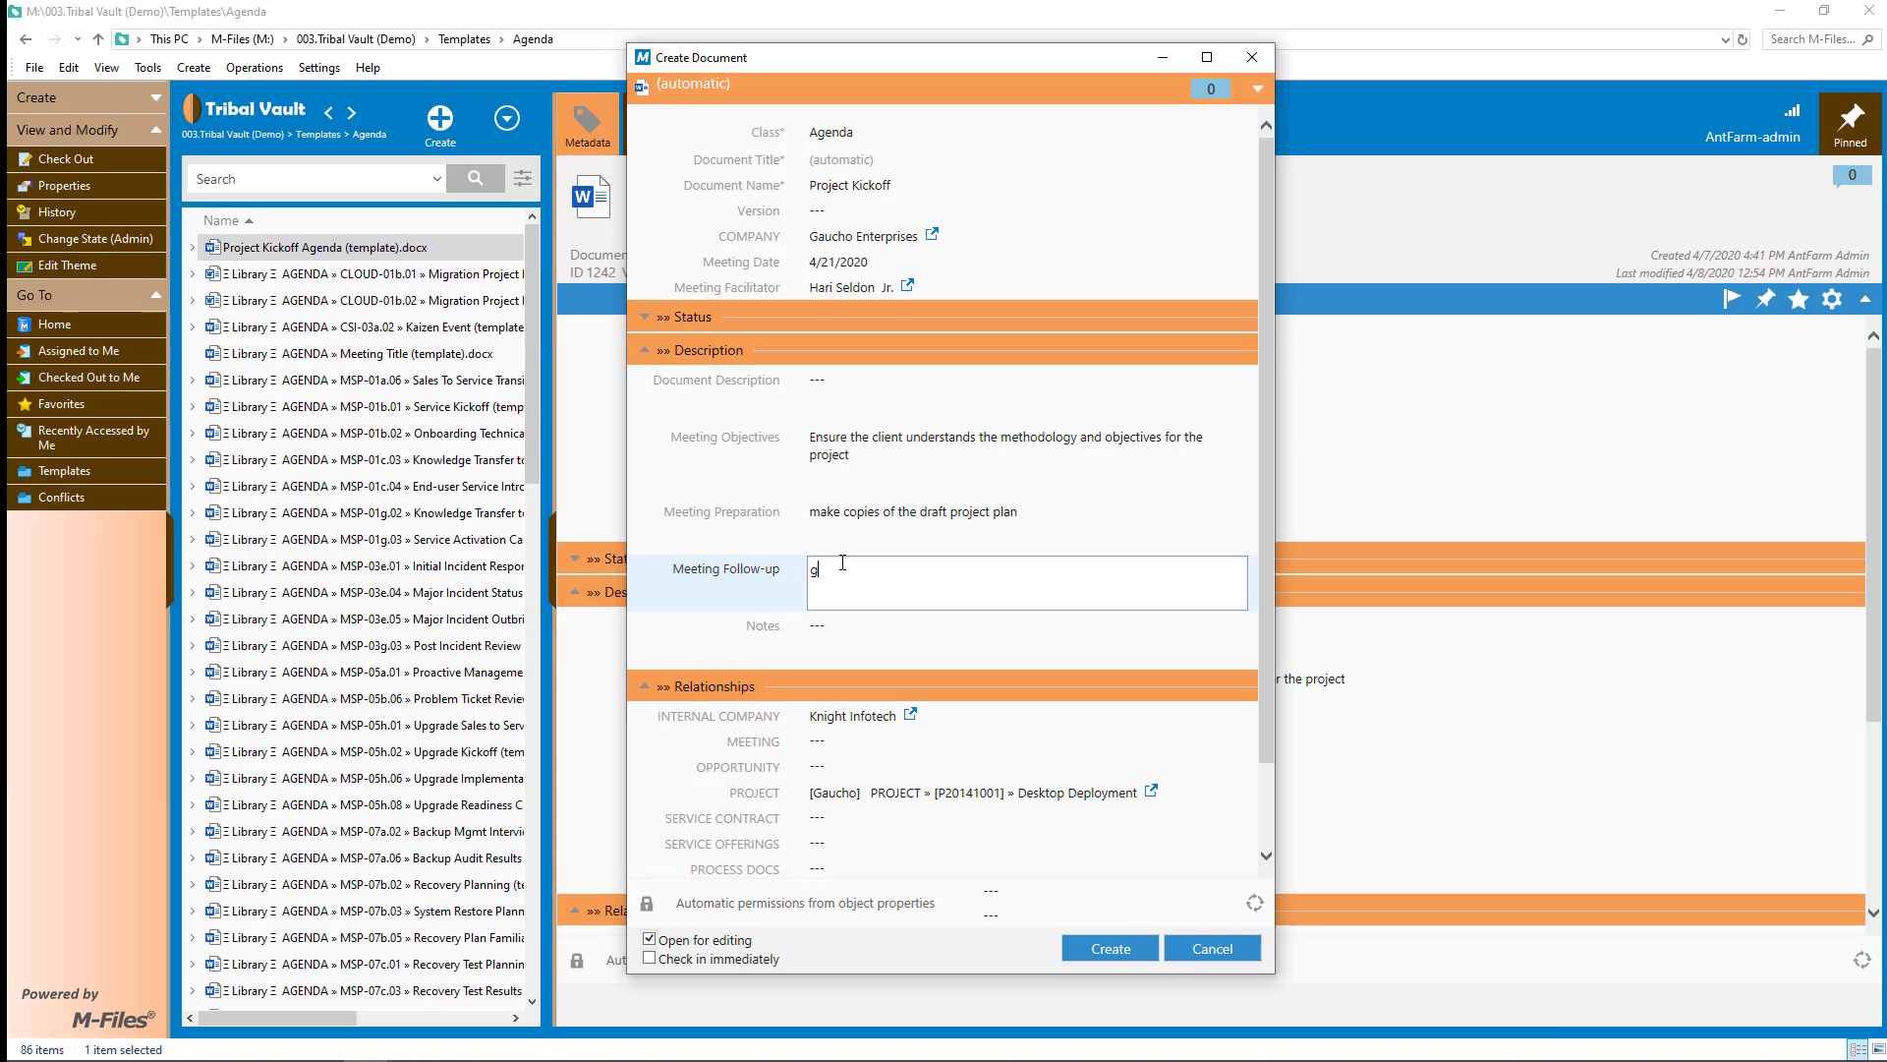
text(et project plan approved)
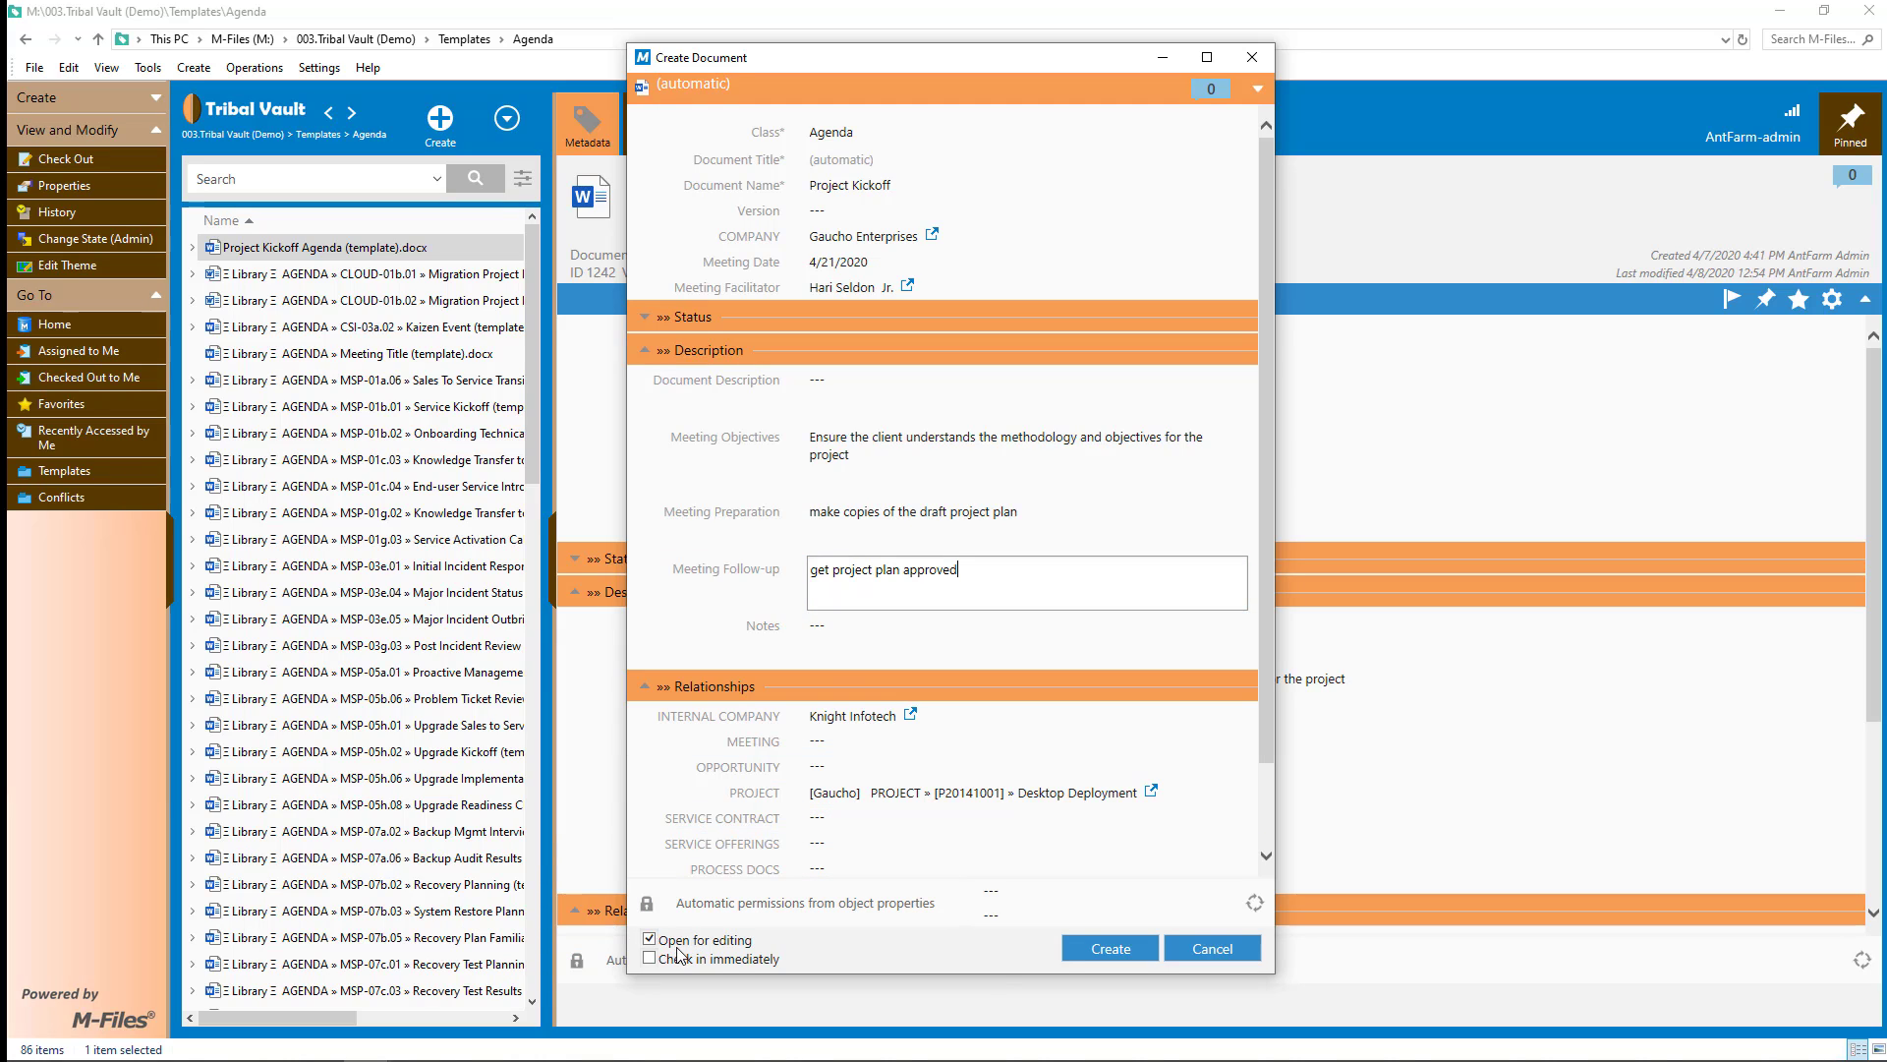
click(1102, 949)
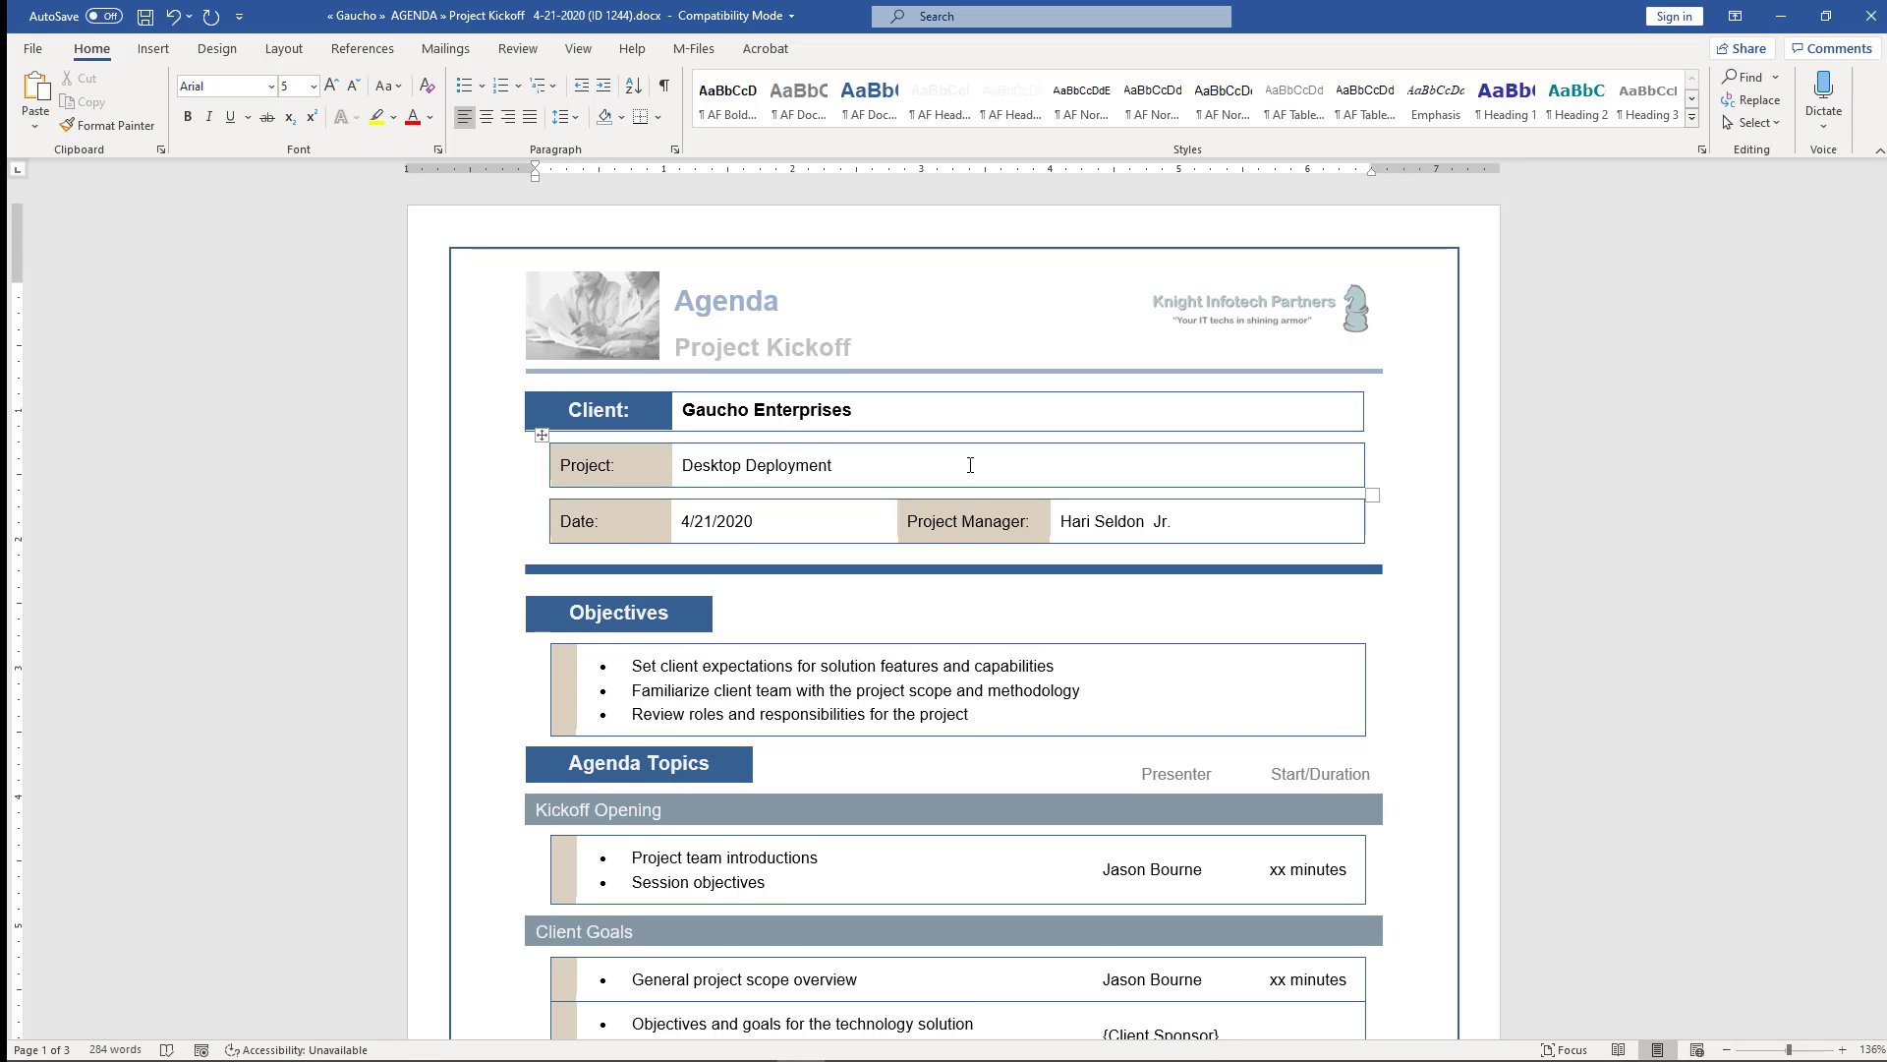
- Cut the Solution demonstration row from the agenda table
scroll(970, 464, down, 3)
scroll(802, 679, down, 1)
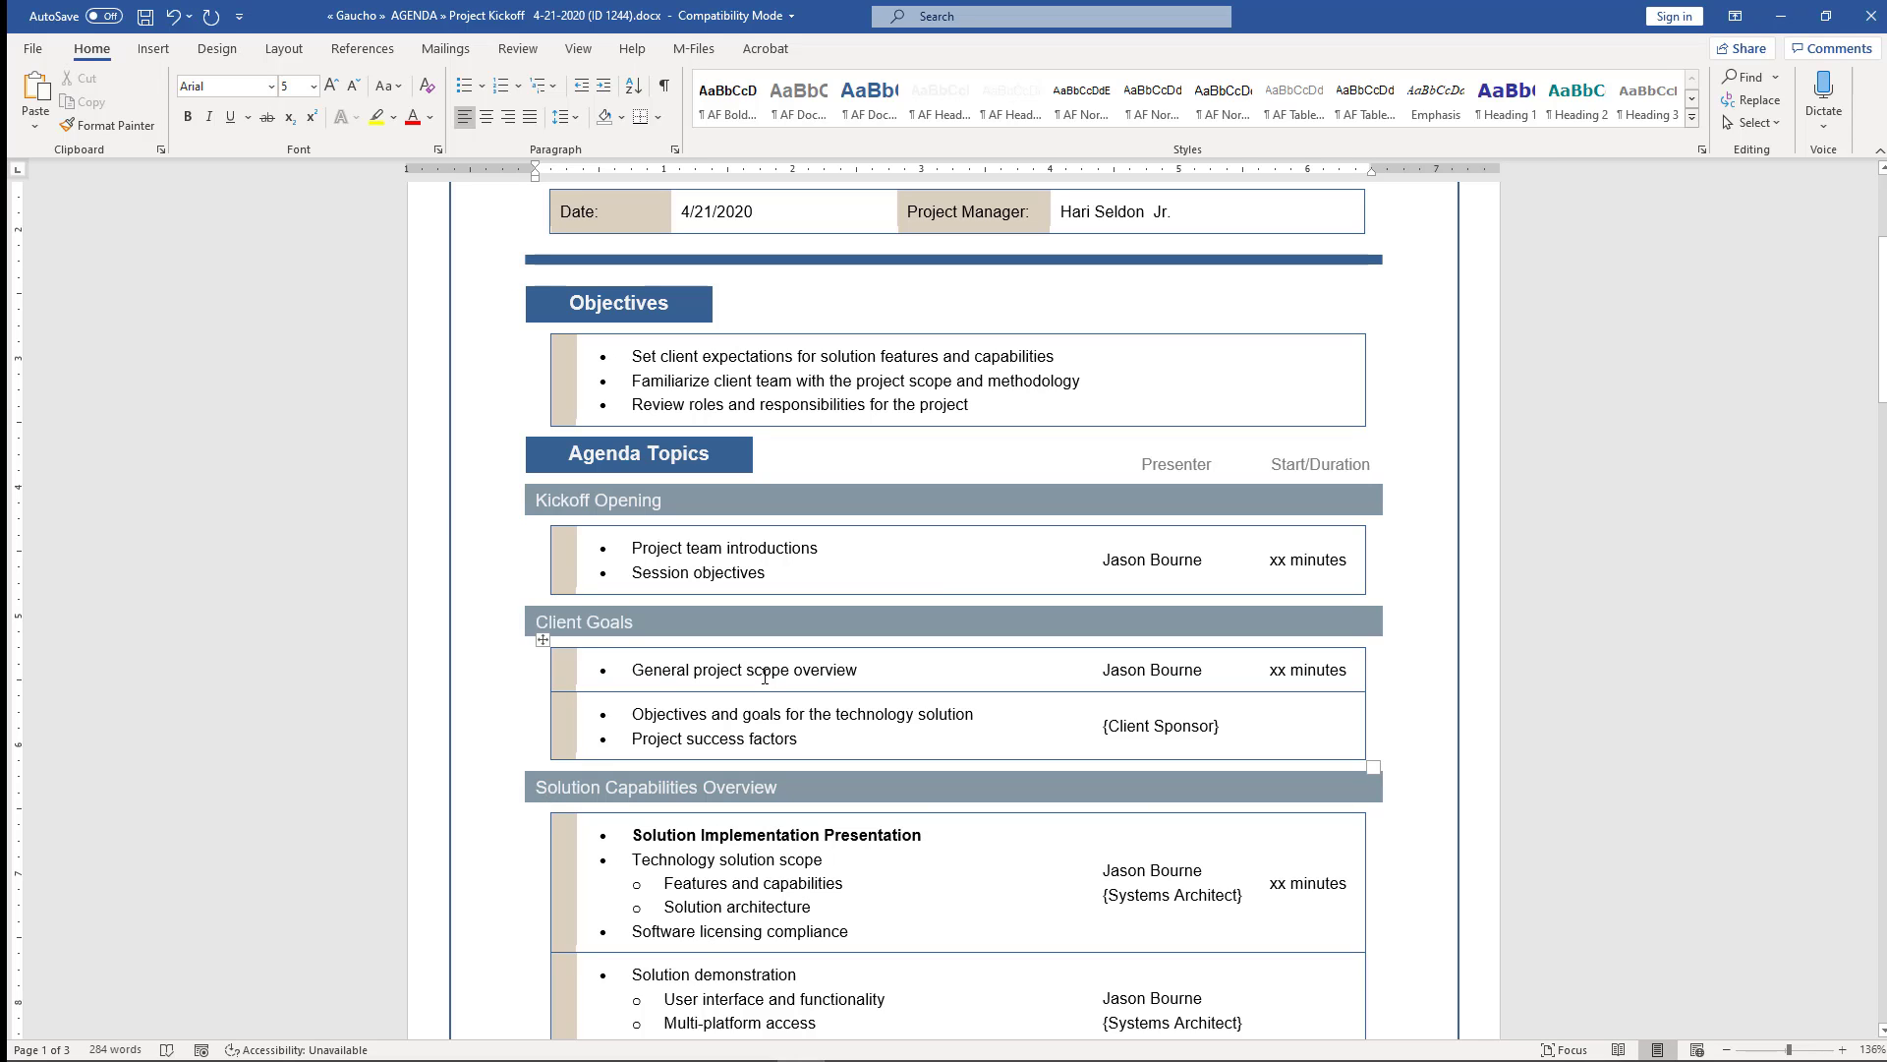
scroll(765, 676, down, 3)
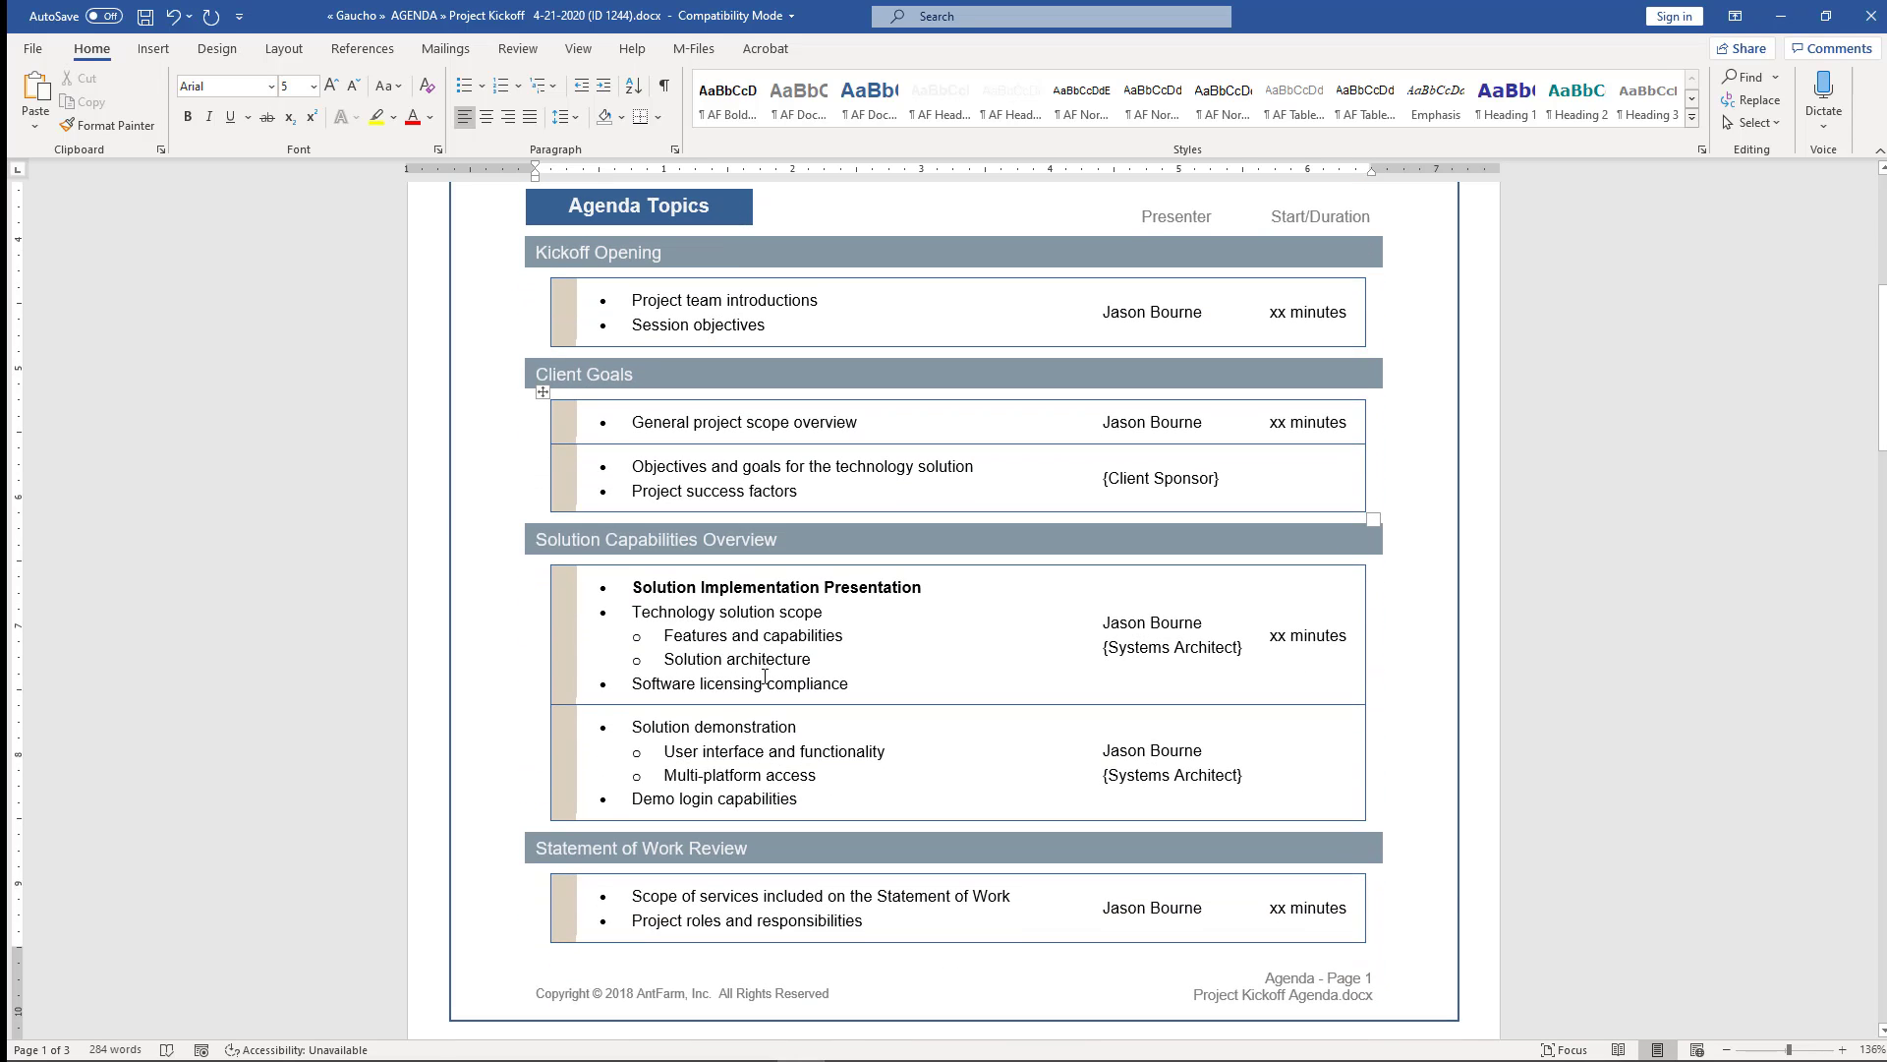
click(499, 771)
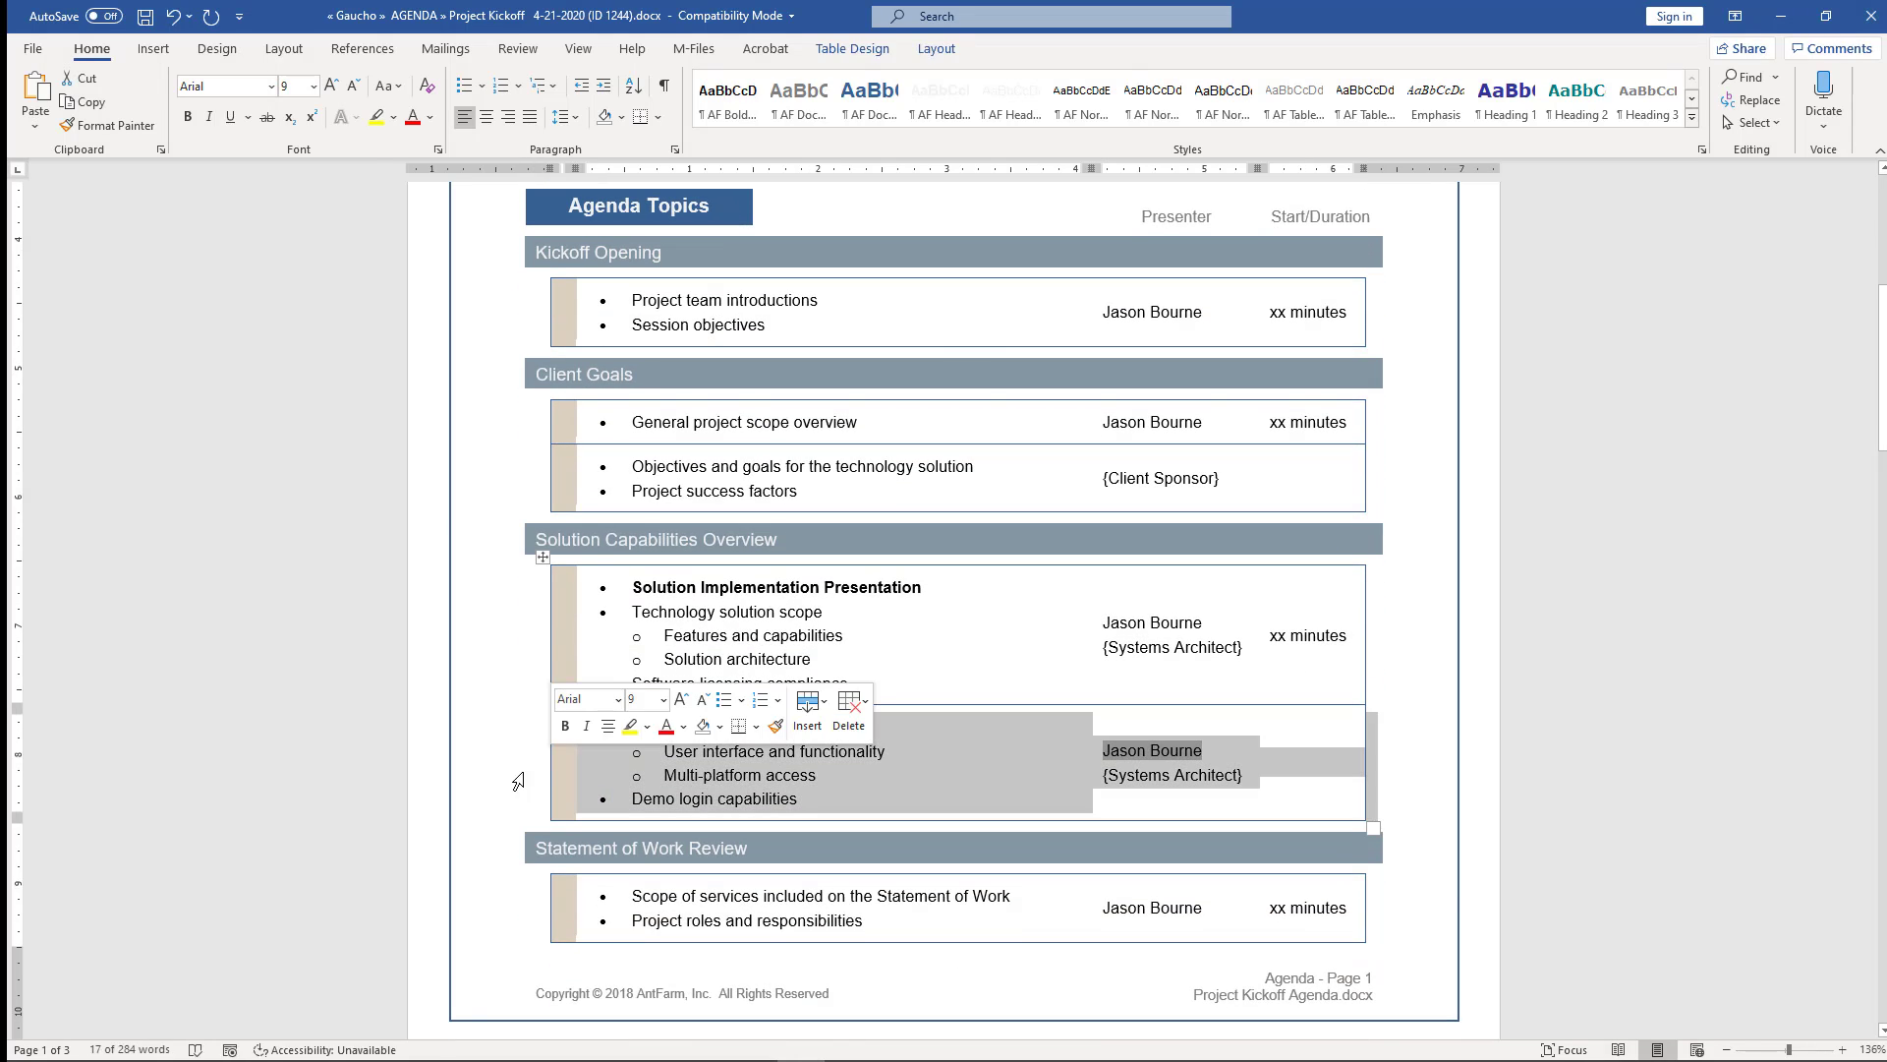
click(81, 79)
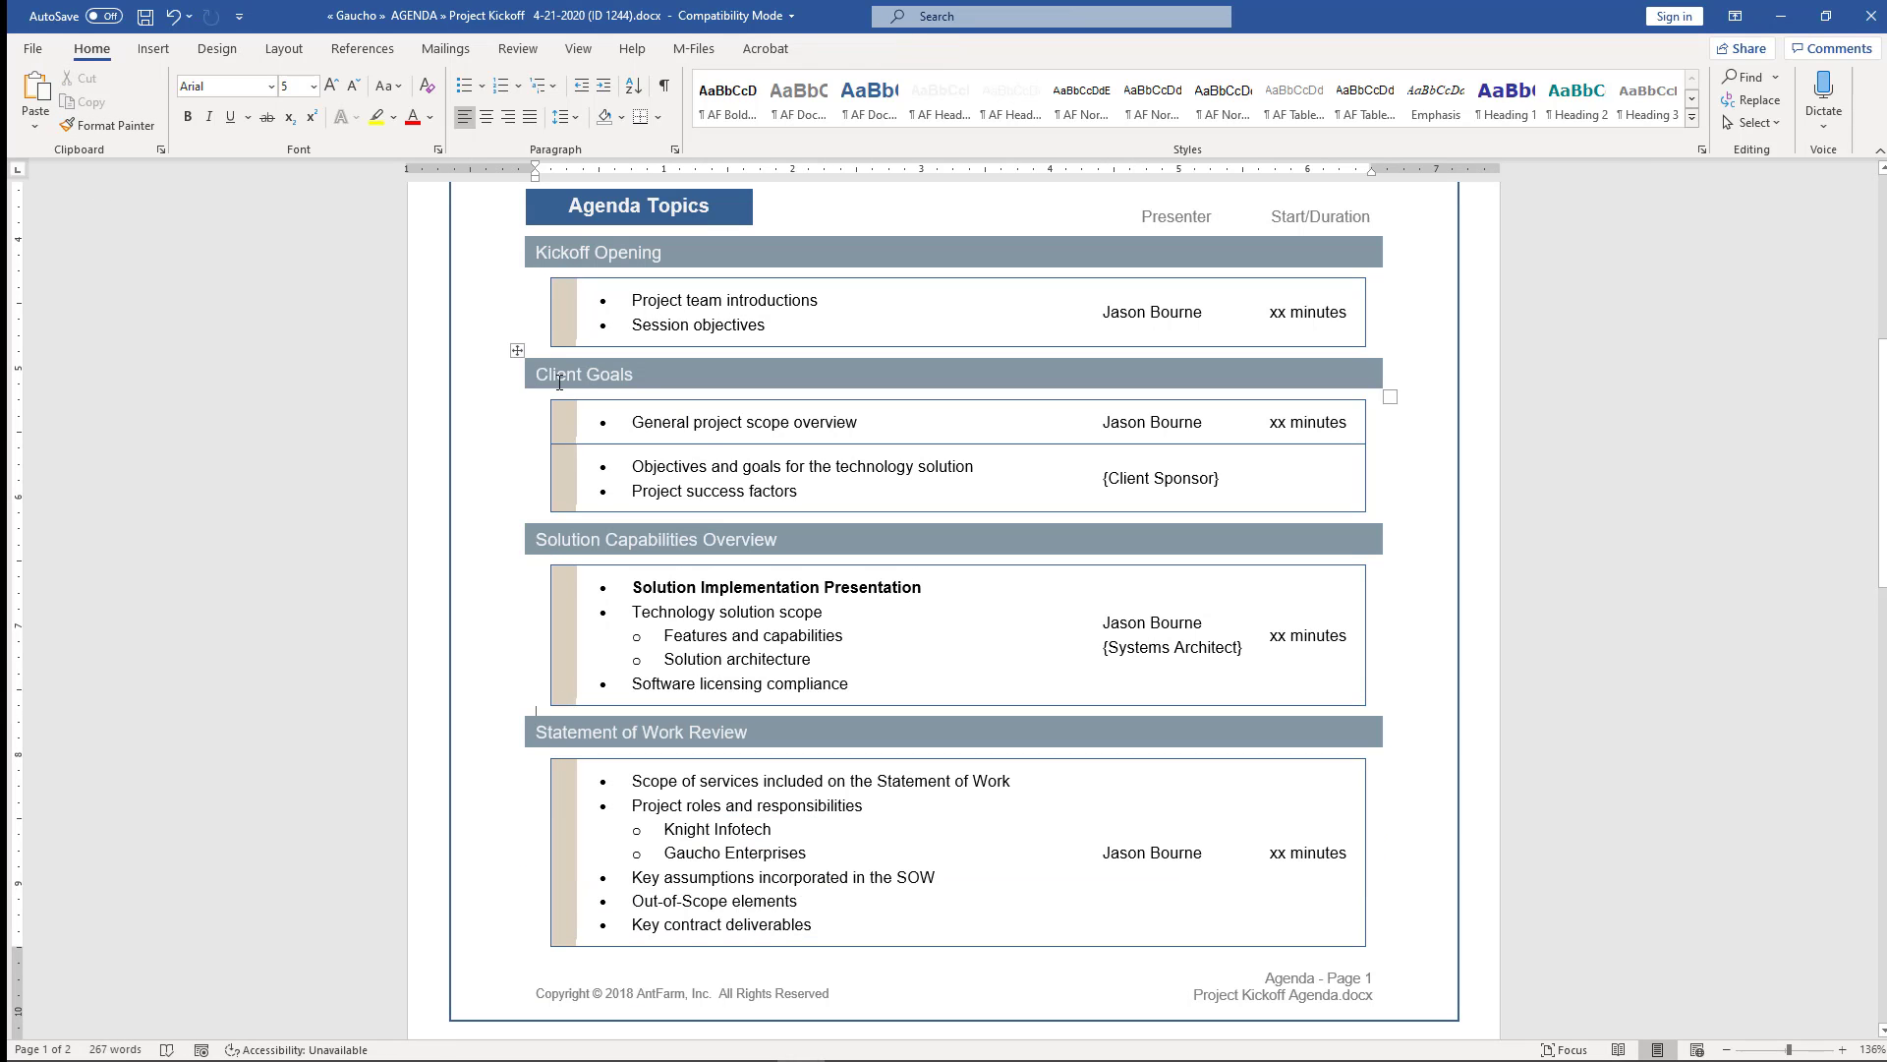
- Save the edited agenda, close Word, and check the document back into the vault
scroll(560, 382, down, 3)
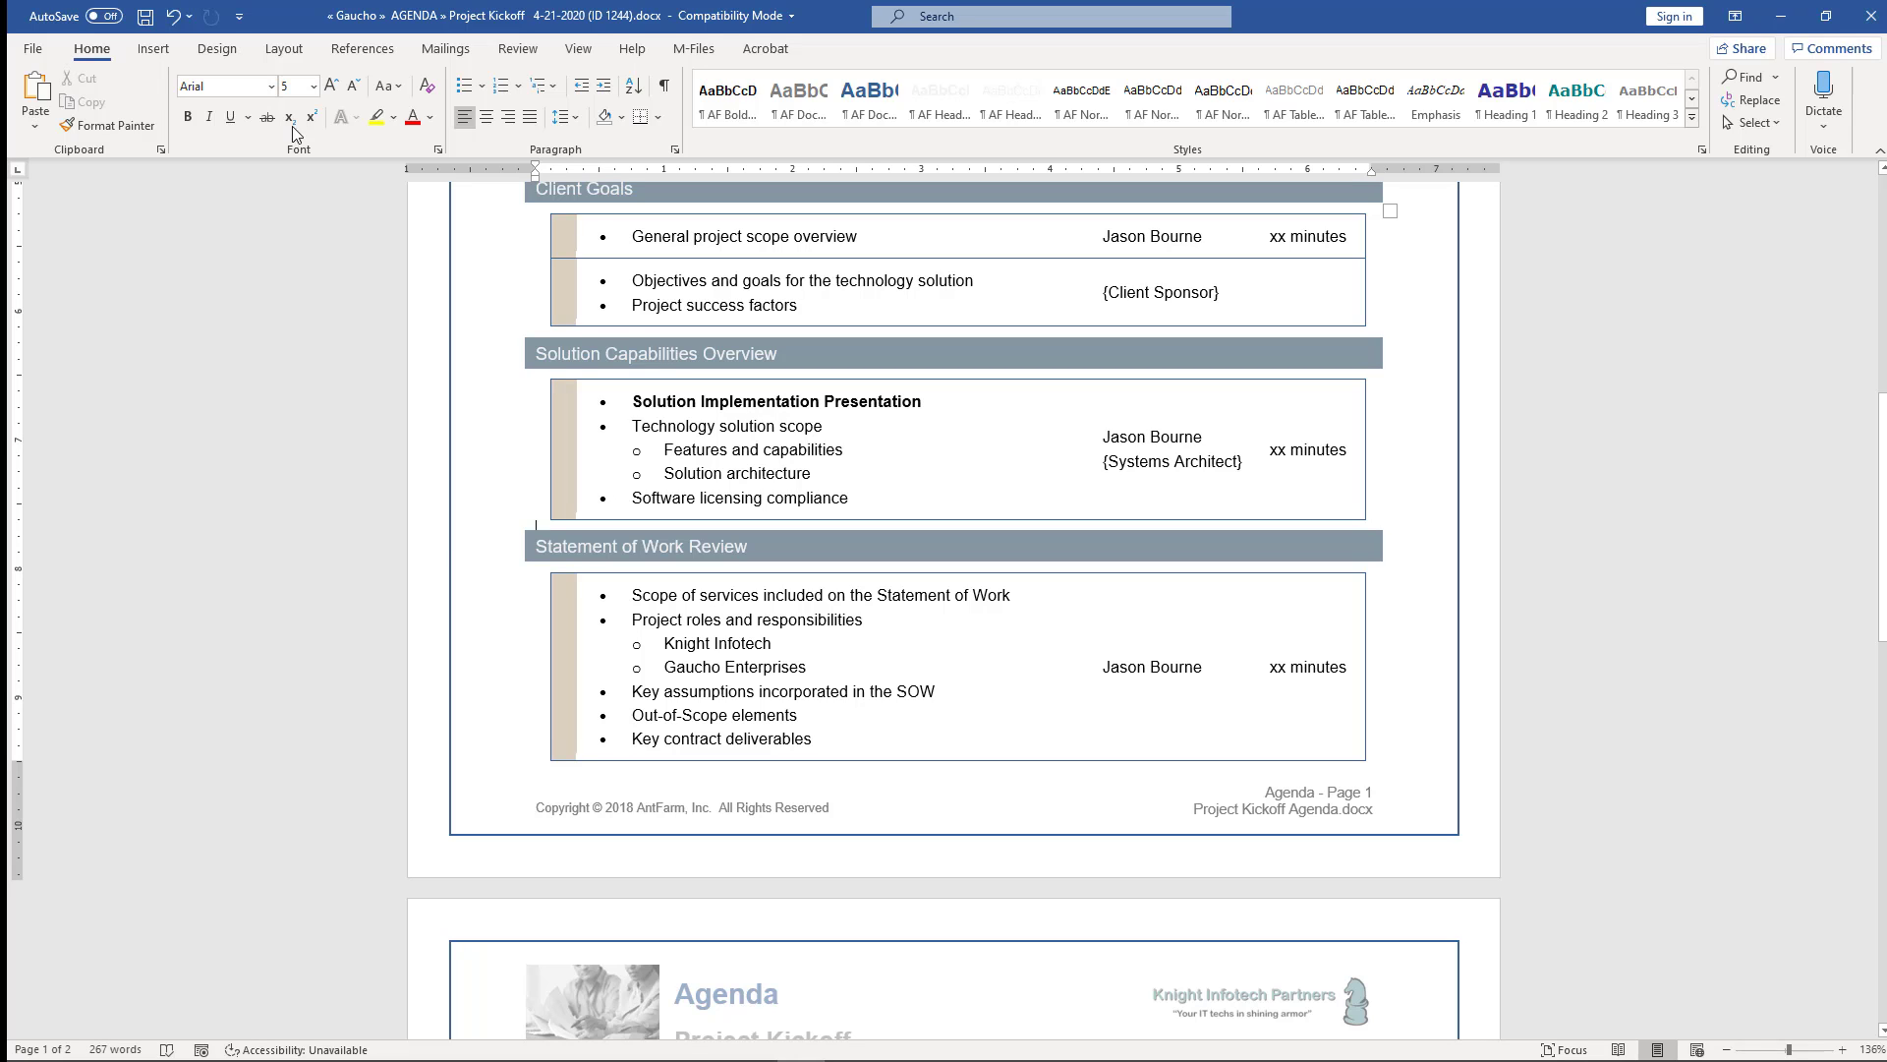
scroll(443, 316, up, 10)
scroll(440, 309, up, 2)
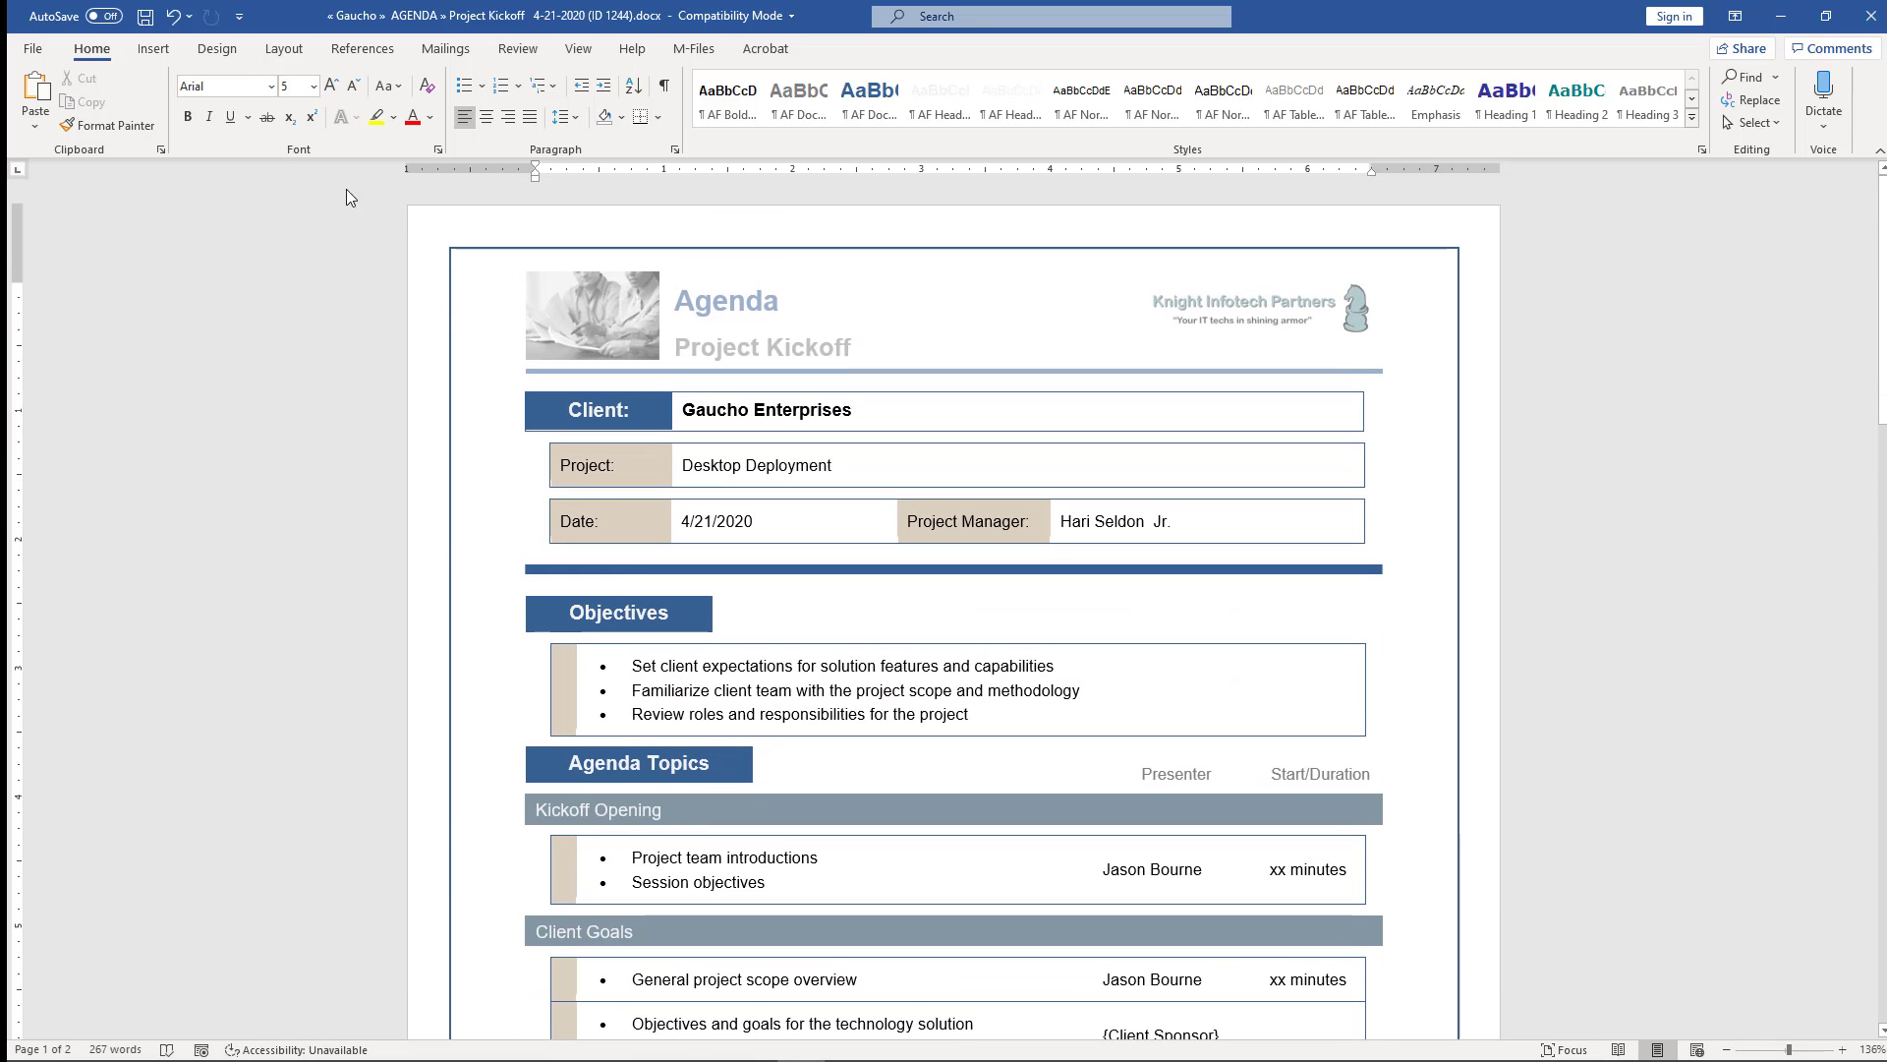
click(145, 16)
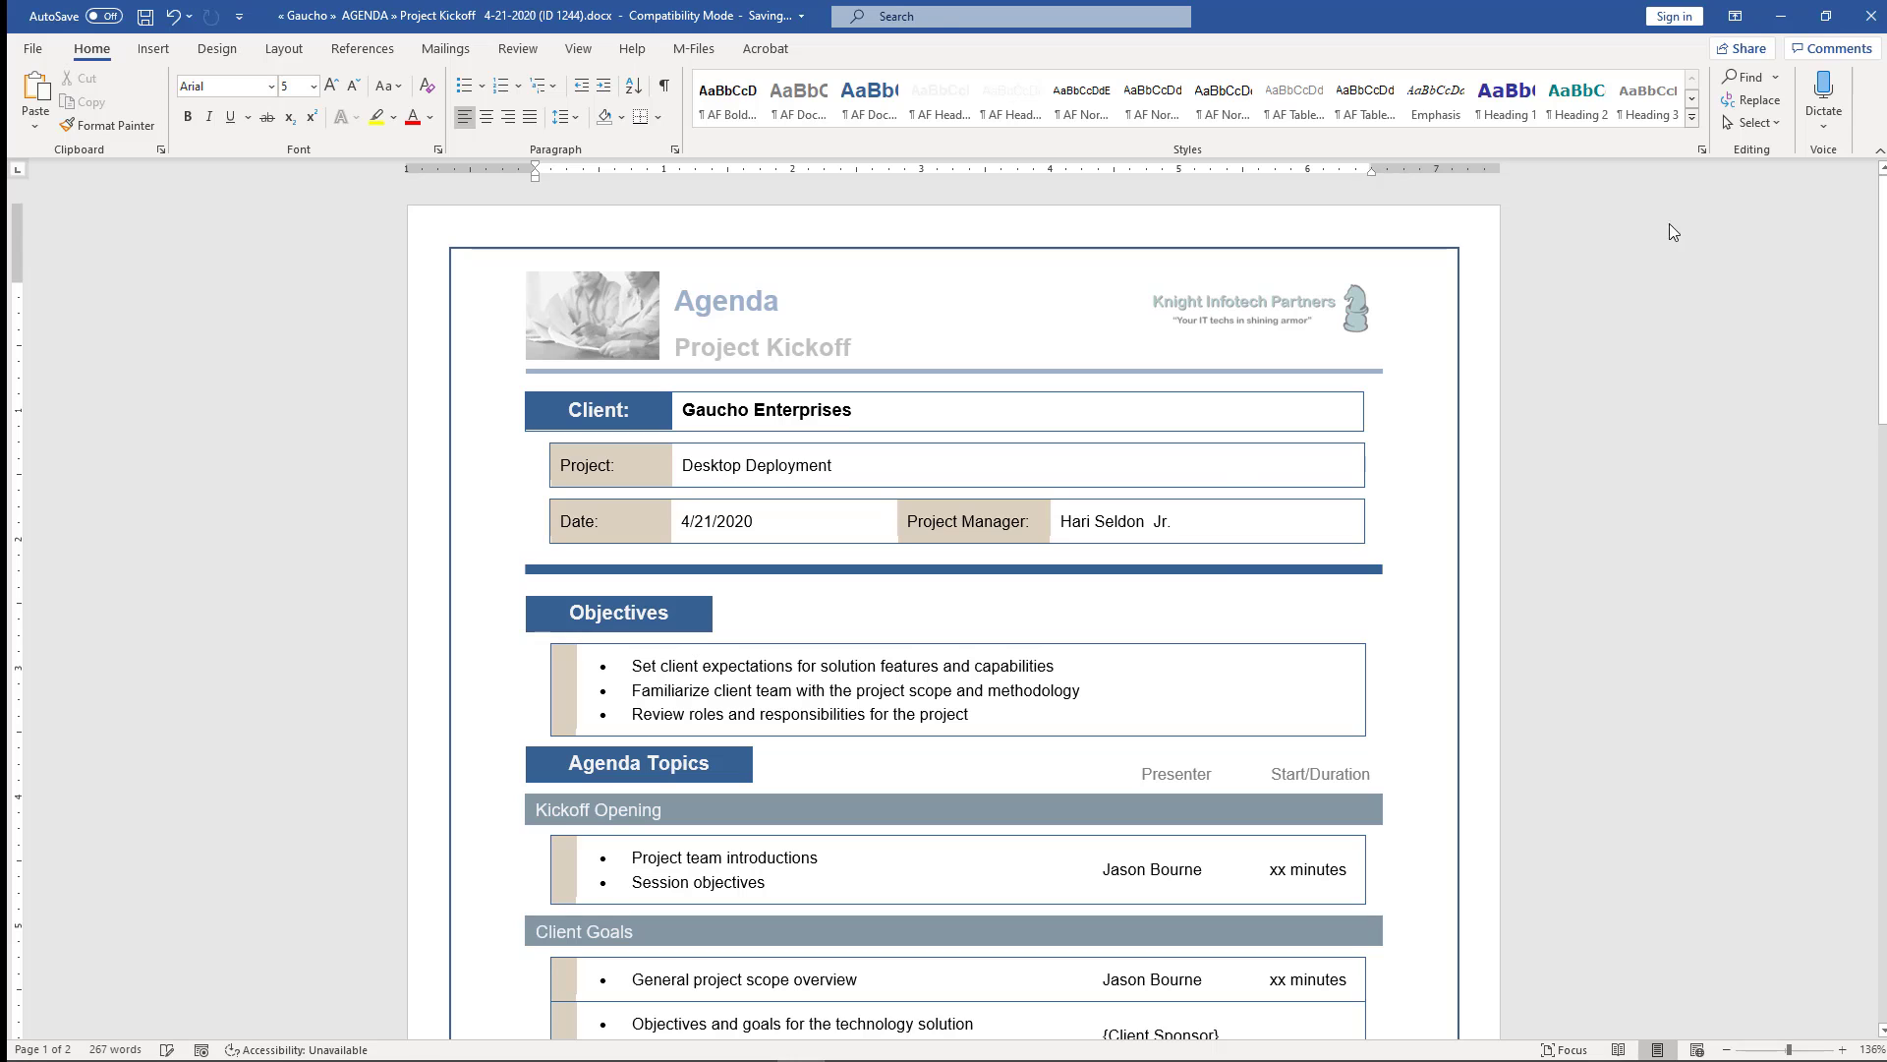
click(1870, 16)
click(863, 569)
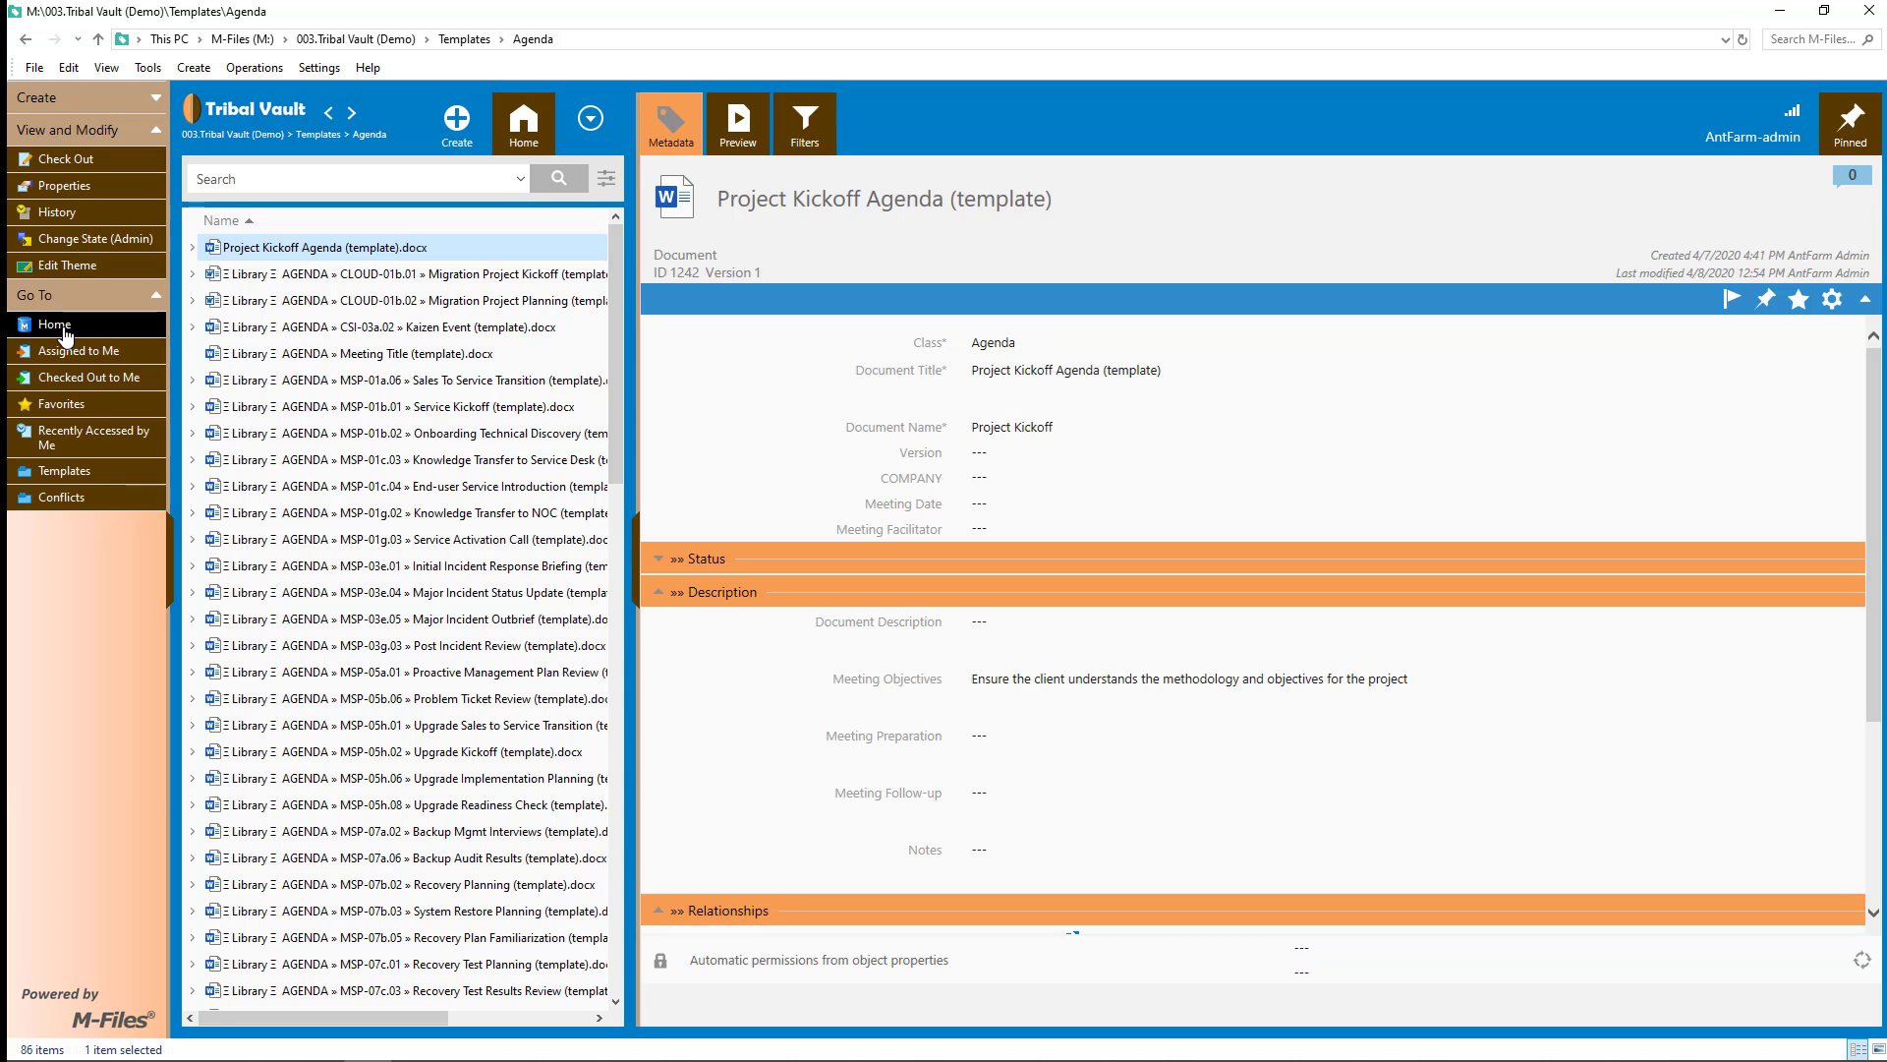
- Preview the Gaucho Project Kickoff 4-21-2020 agenda from Recently Accessed by Me, checking its filled-in fields
click(65, 336)
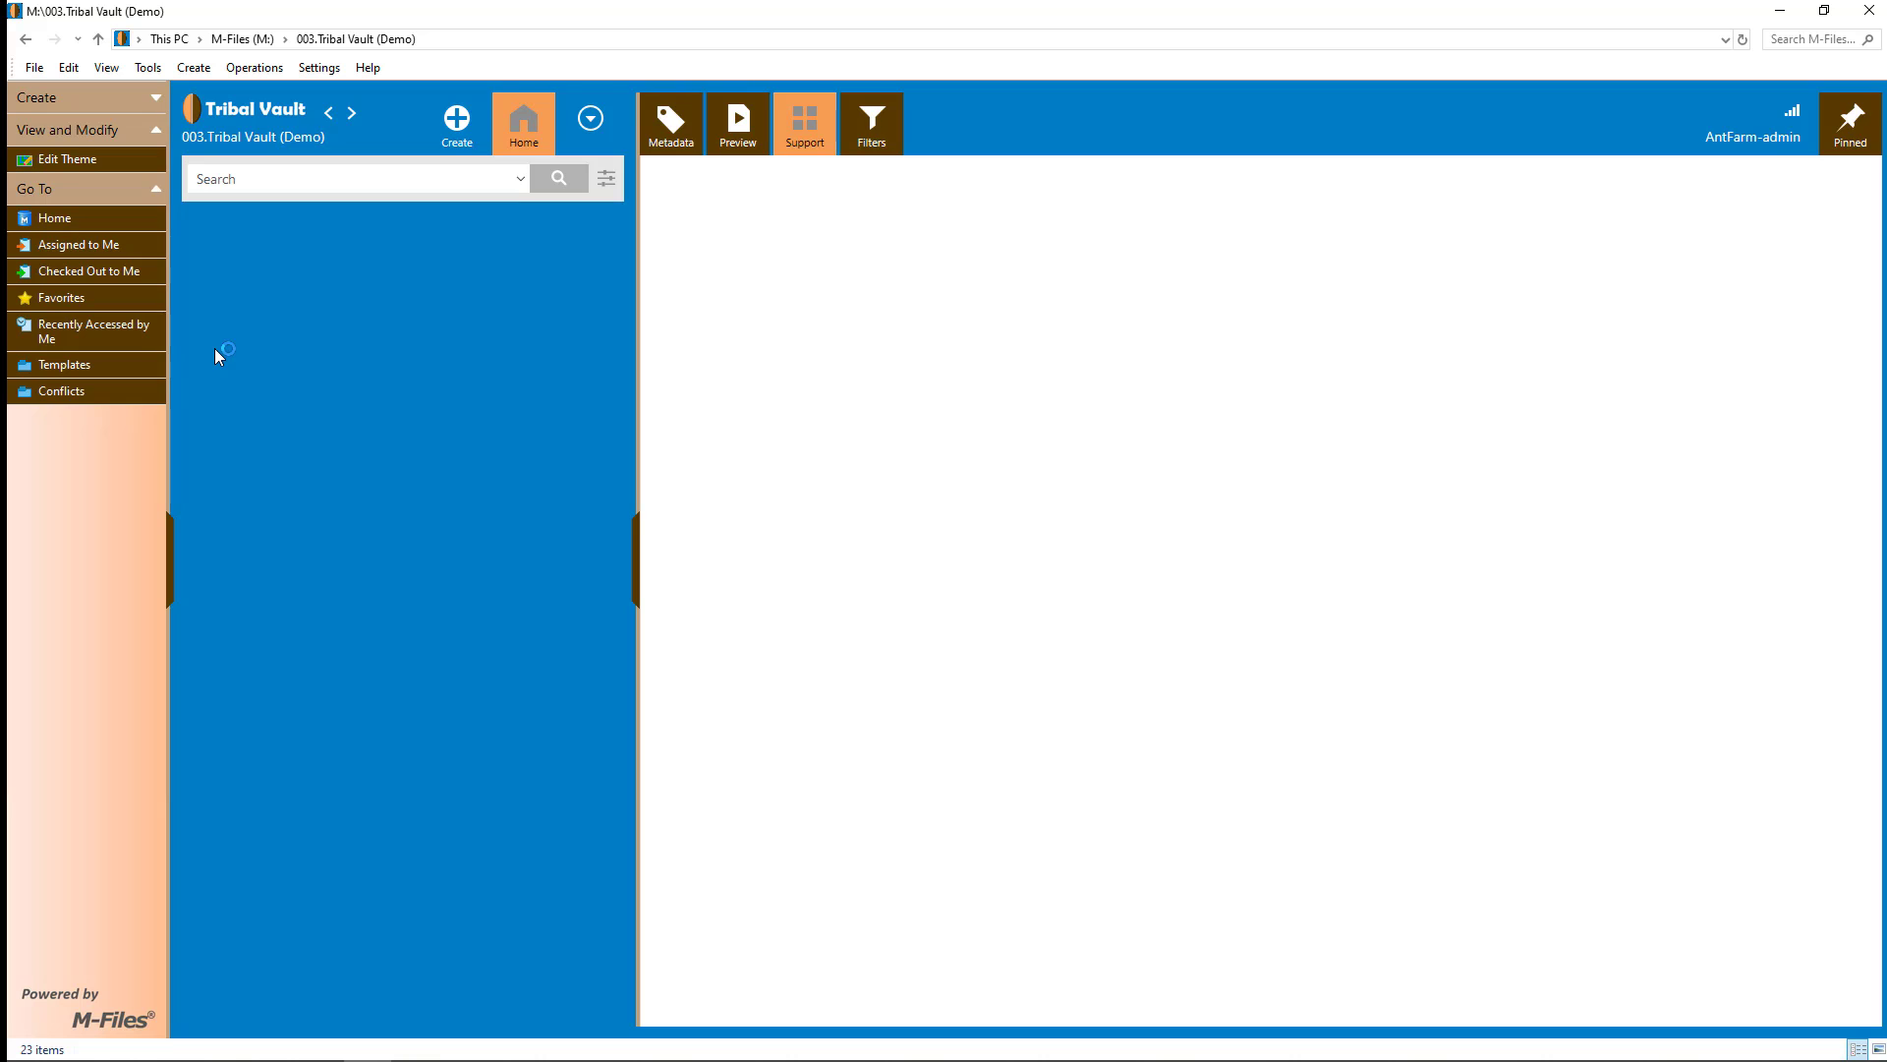
click(482, 289)
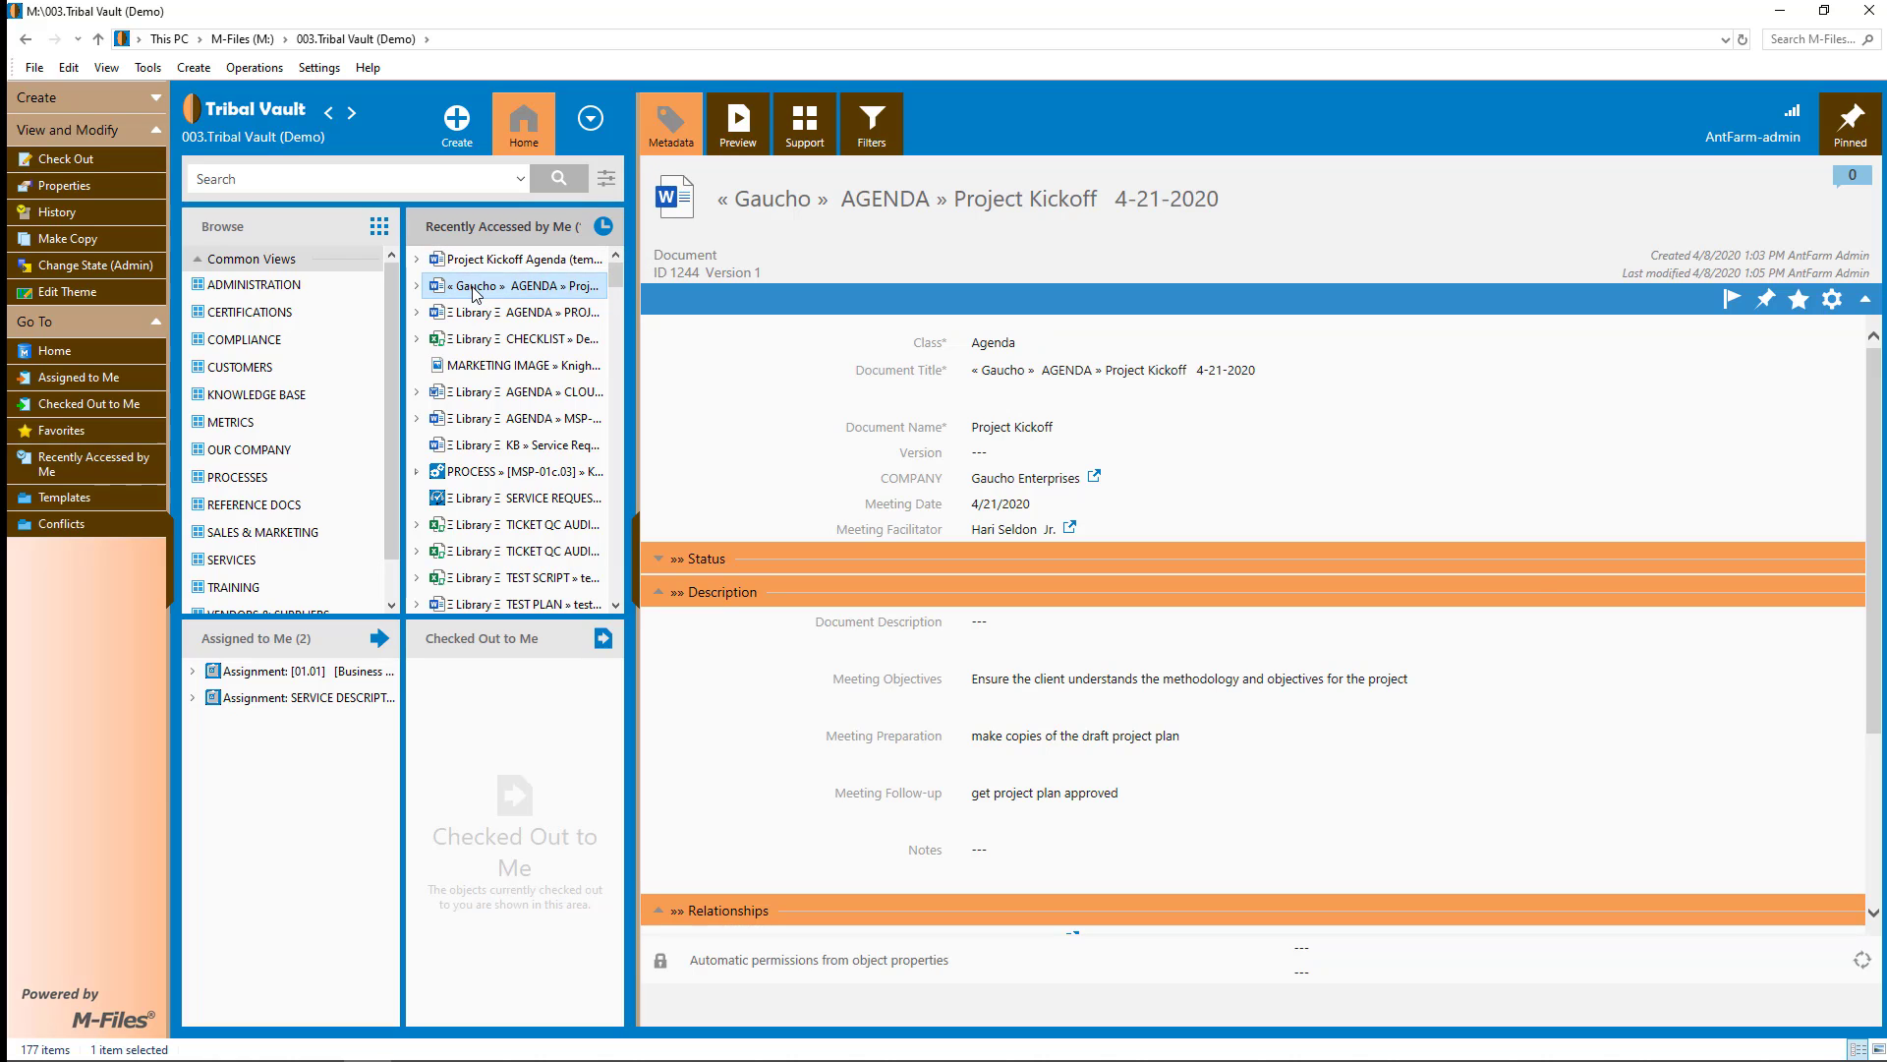
click(739, 126)
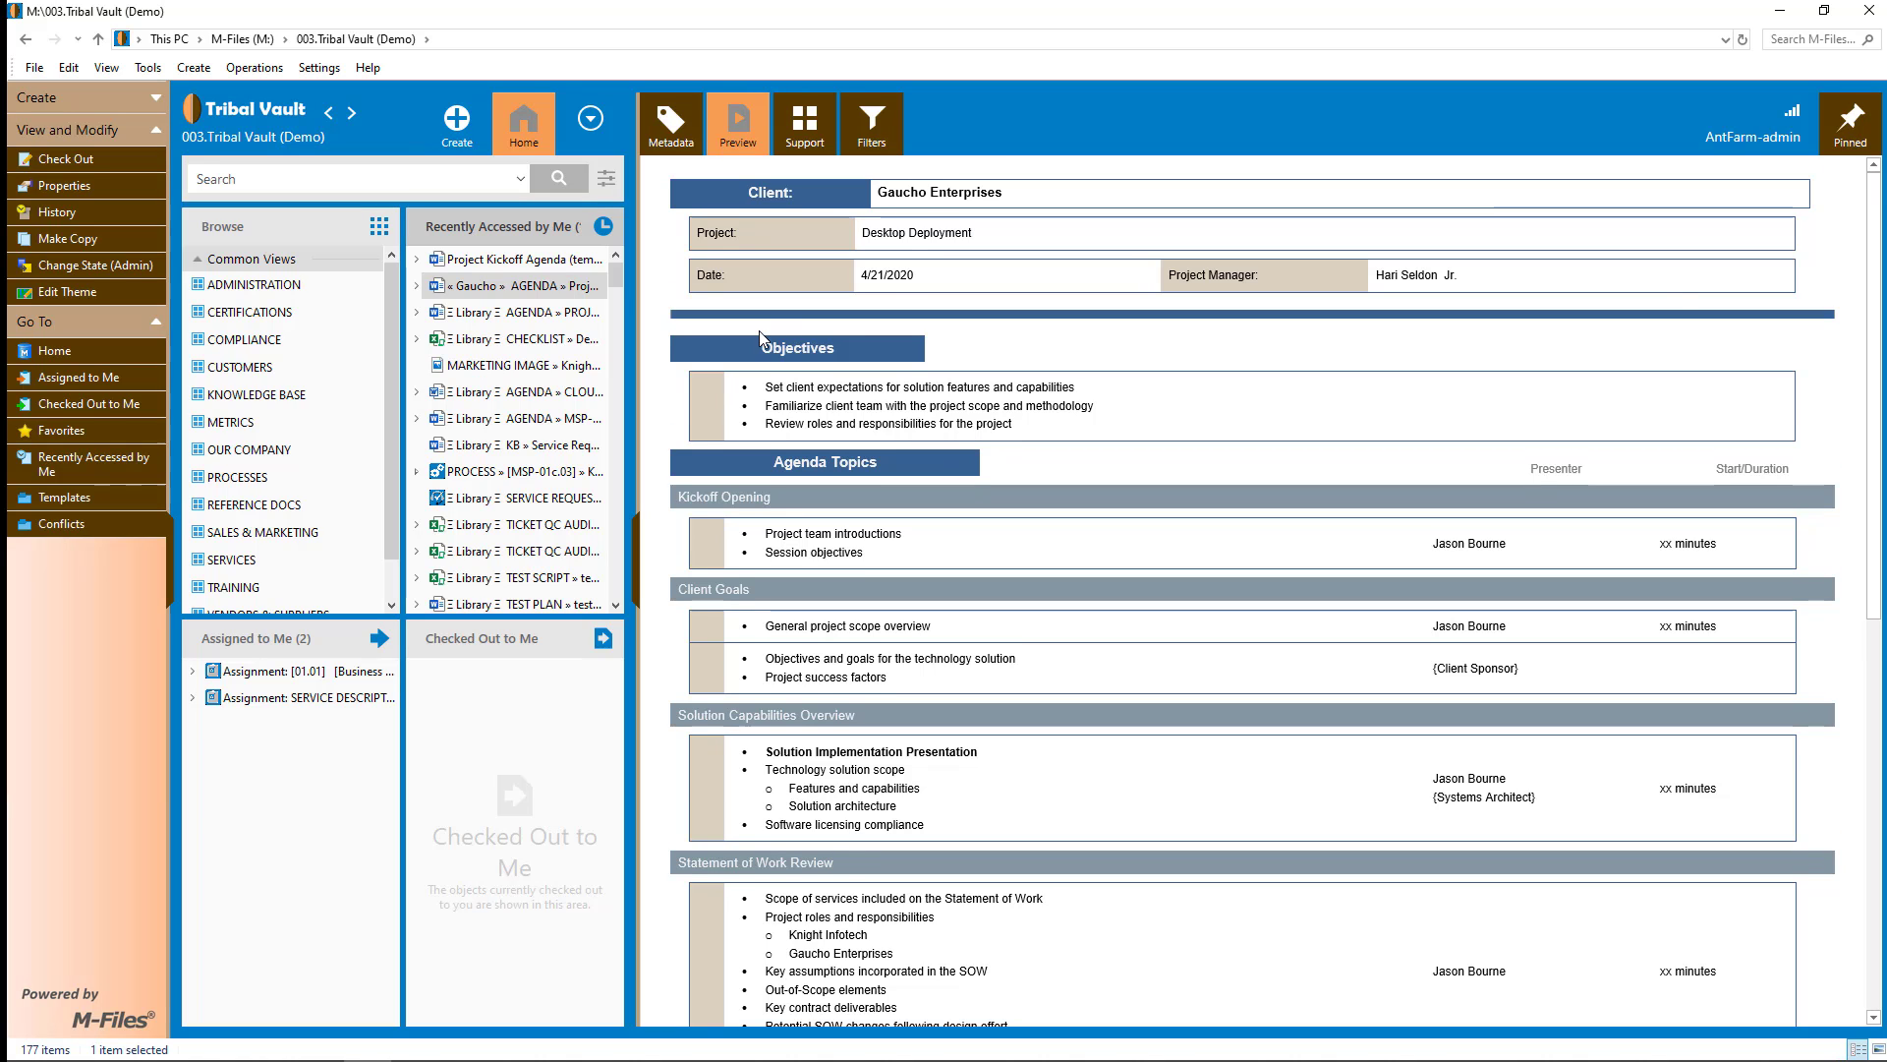
scroll(759, 335, down, 3)
scroll(759, 339, down, 2)
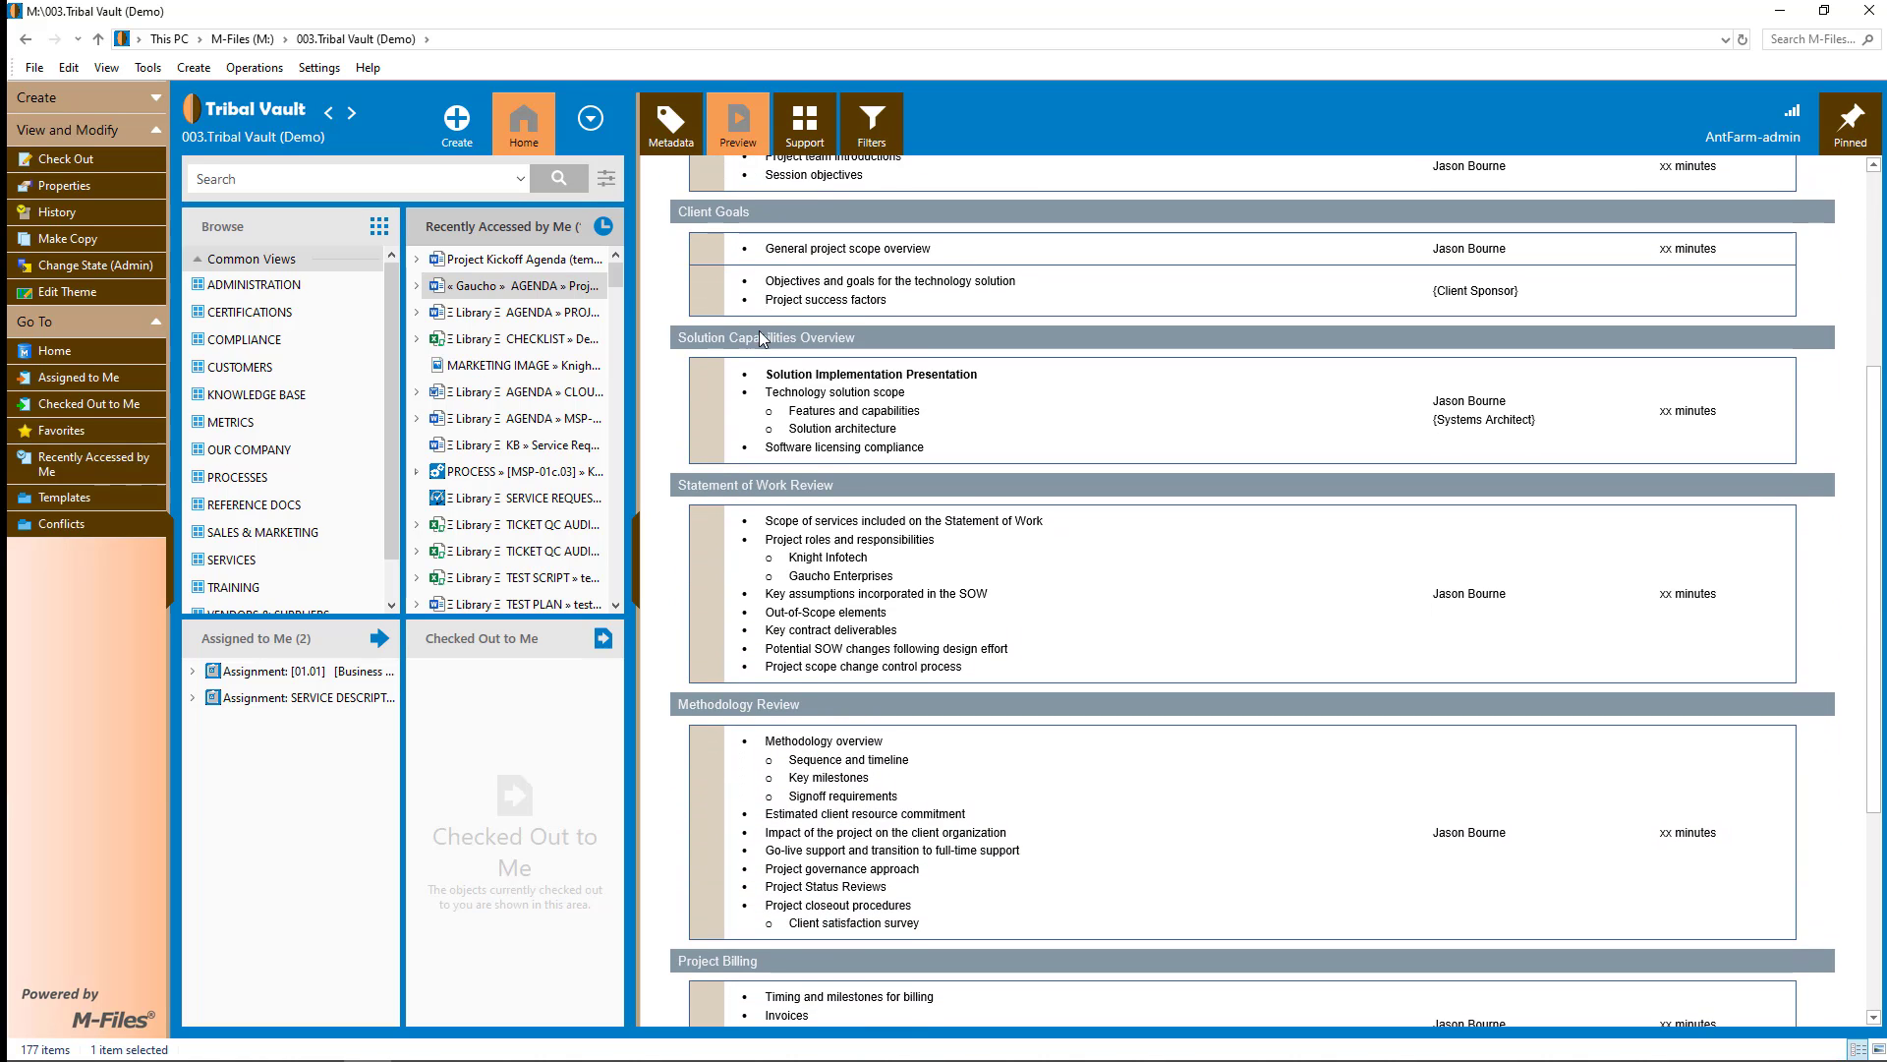
scroll(759, 339, up, 1)
scroll(760, 338, up, 2)
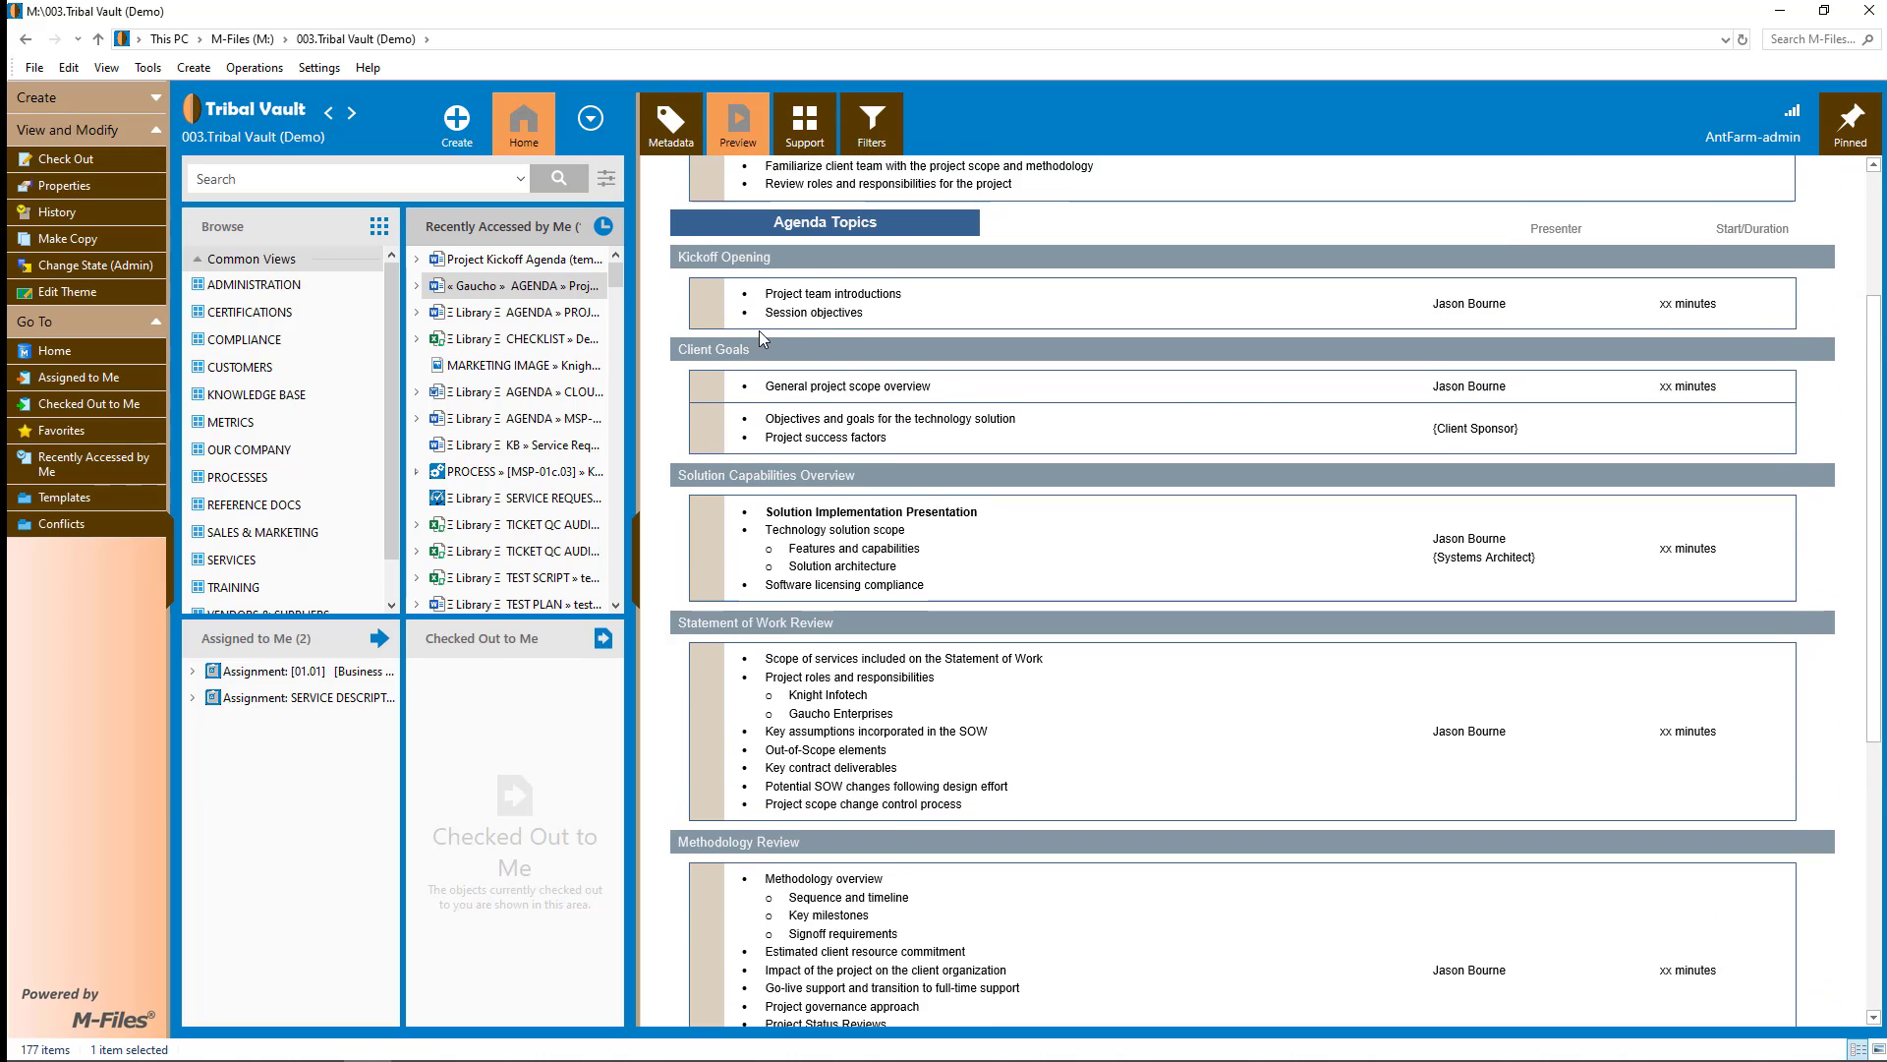